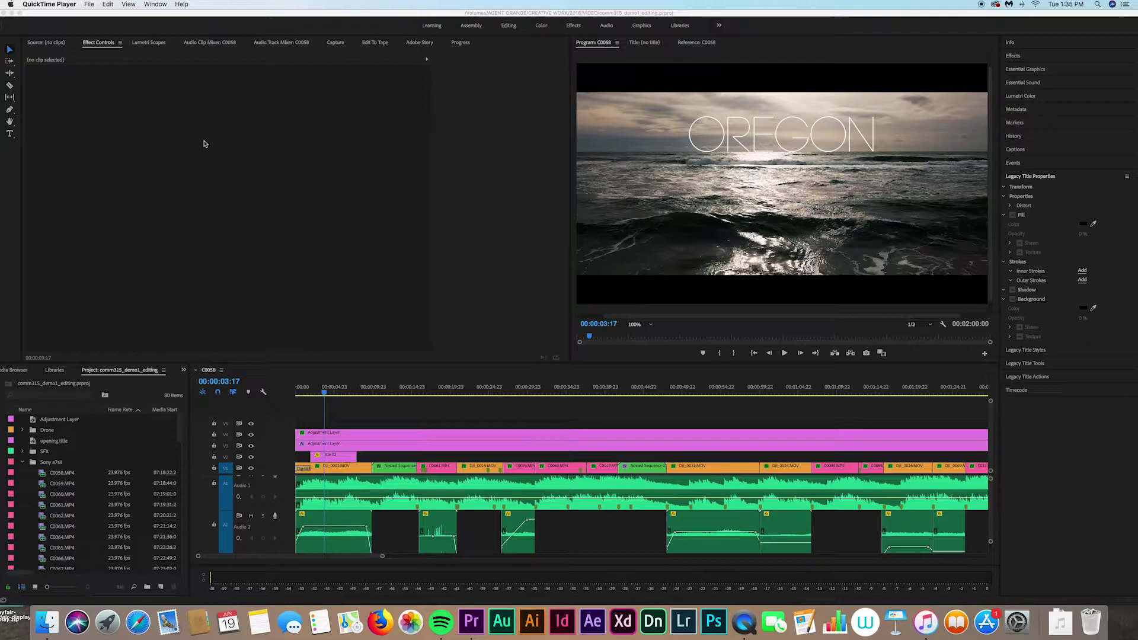
- Look over the audio tracks of the finished sequence and collapse the Sony camera bin in the project
scroll(480, 480, "down", 5)
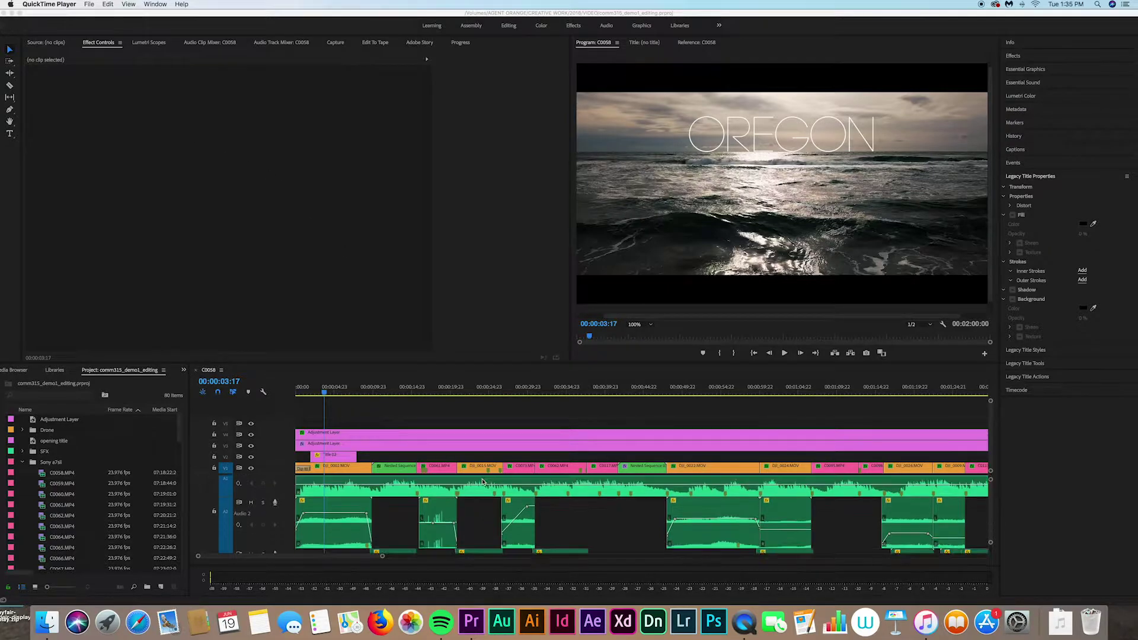
left_click(462, 519)
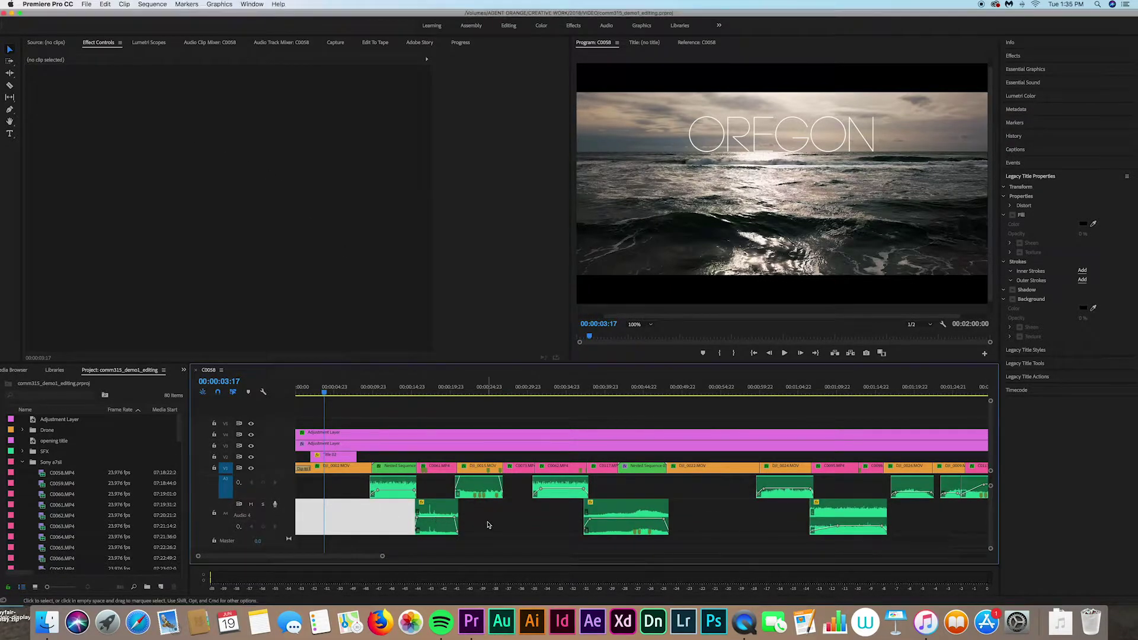
left_click(483, 518)
scroll(396, 521, "up", 5)
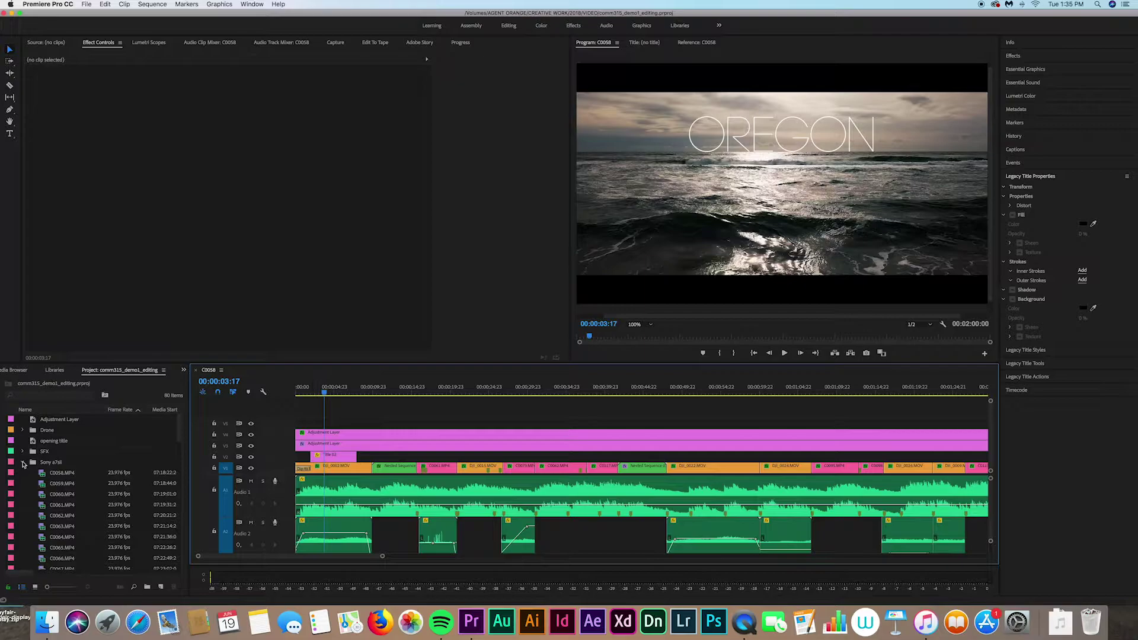
left_click(22, 462)
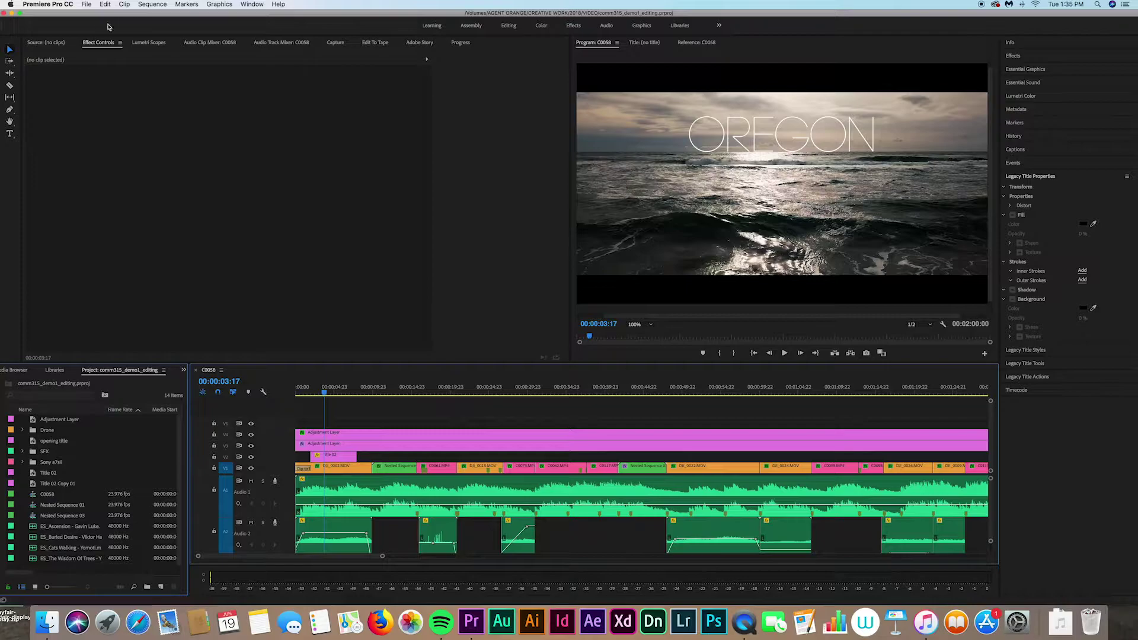
- Start a new project named comm315_basics, with the VIDEO folder as its save location
left_click(88, 5)
mouse_move(102, 15)
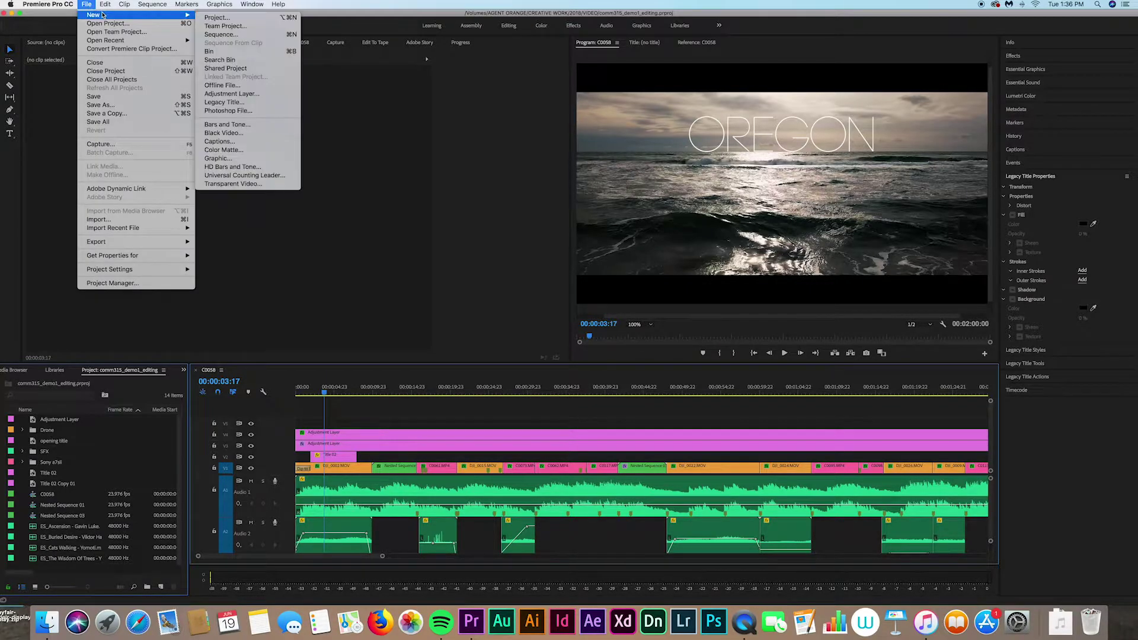
left_click(219, 18)
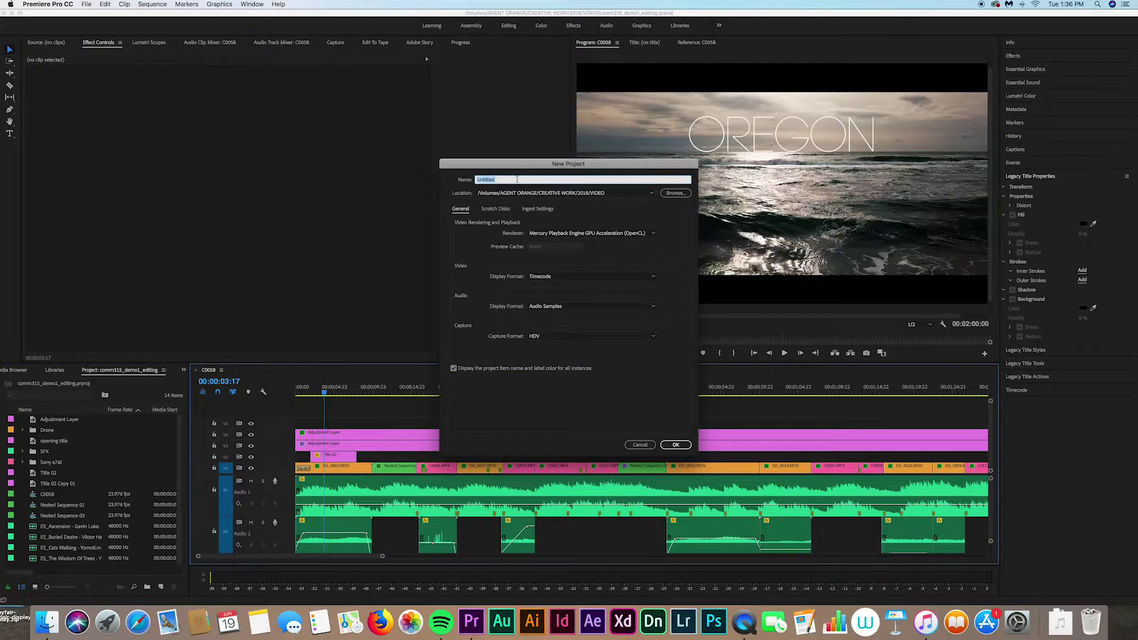
type("comm")
key("BackSpace")
key("BackSpace")
key("BackSpace")
left_click(676, 193)
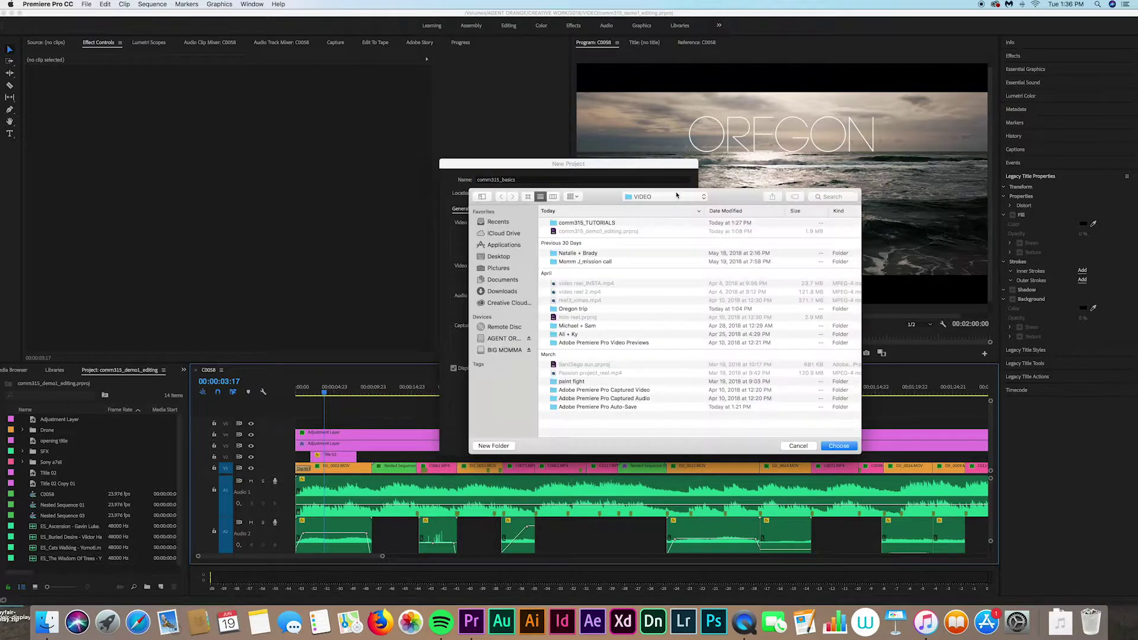
left_click(846, 446)
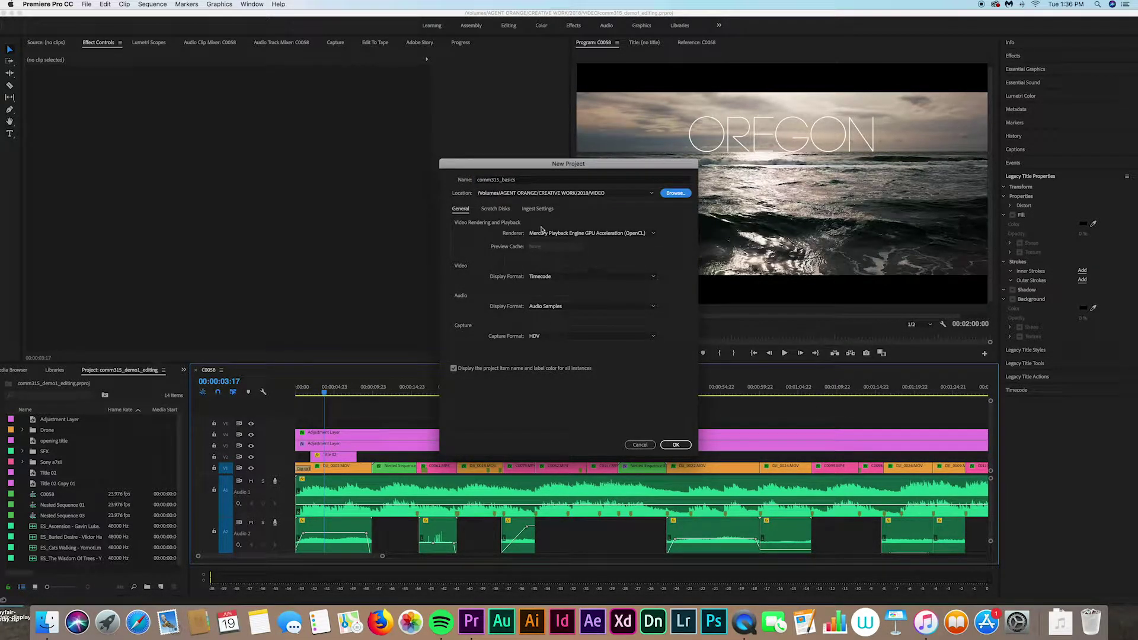
- Create the project with HDV as capture format and project item names and label colors displayed for all instances
left_click(655, 337)
left_click(578, 357)
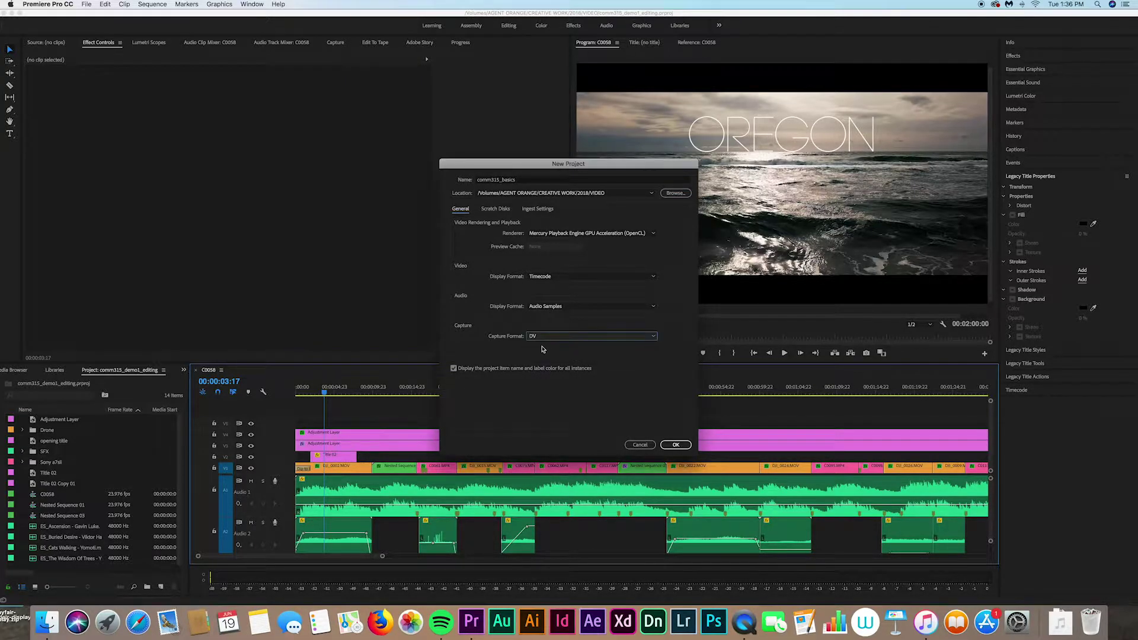
left_click(654, 336)
left_click(598, 345)
left_click(455, 370)
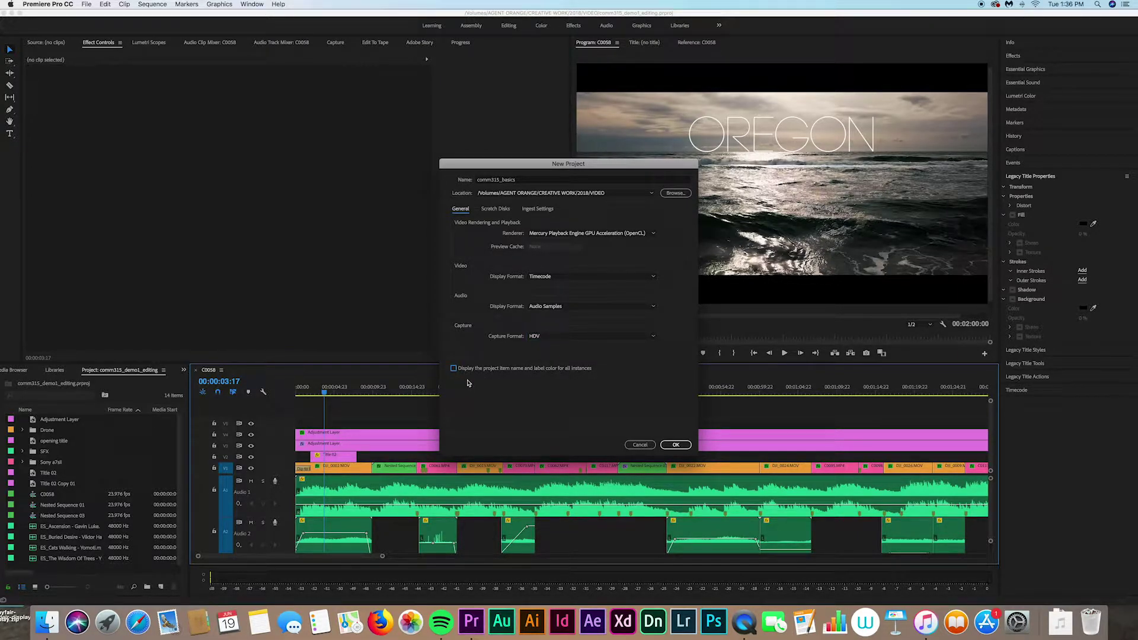
left_click(454, 370)
left_click(676, 446)
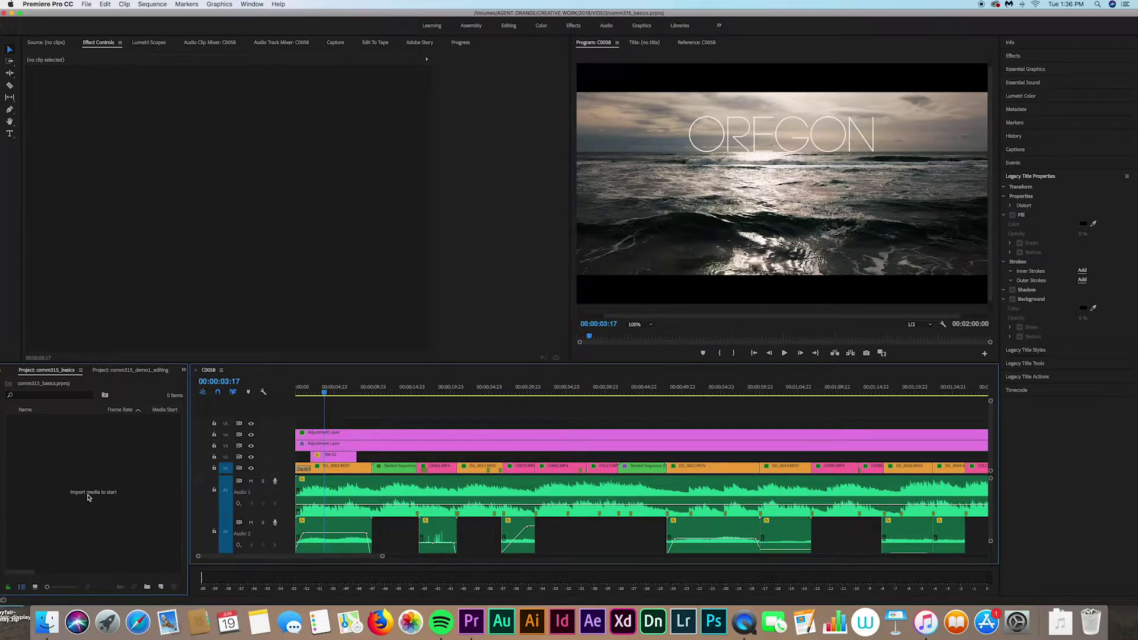
- Import all five video clips from the comm315_TUTORIALS folder into the new project
left_click(87, 5)
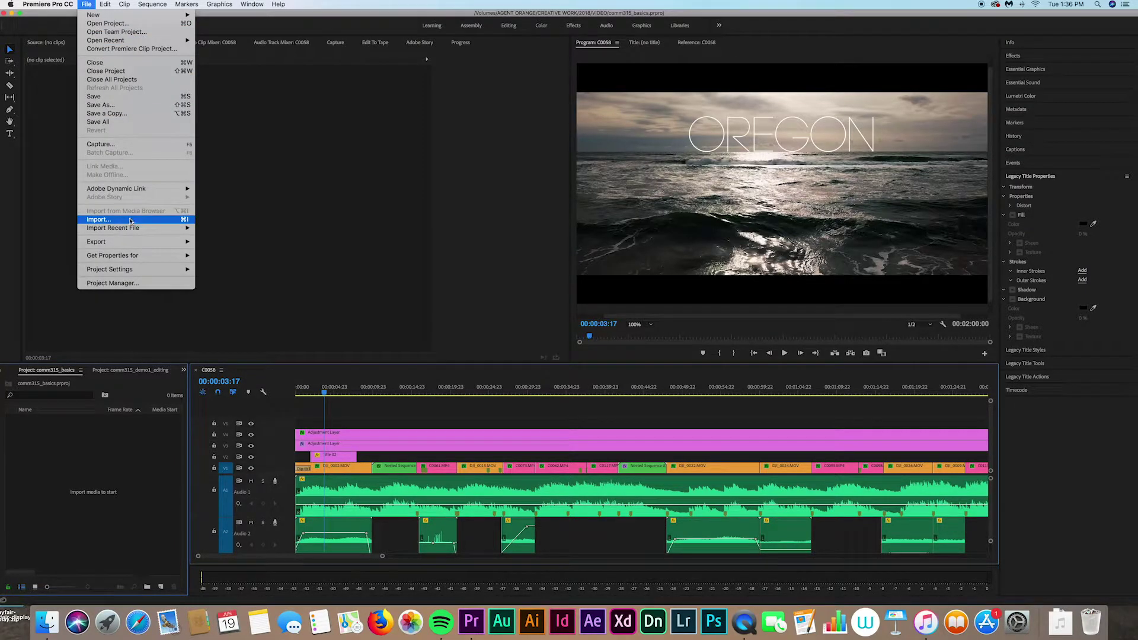
left_click(83, 451)
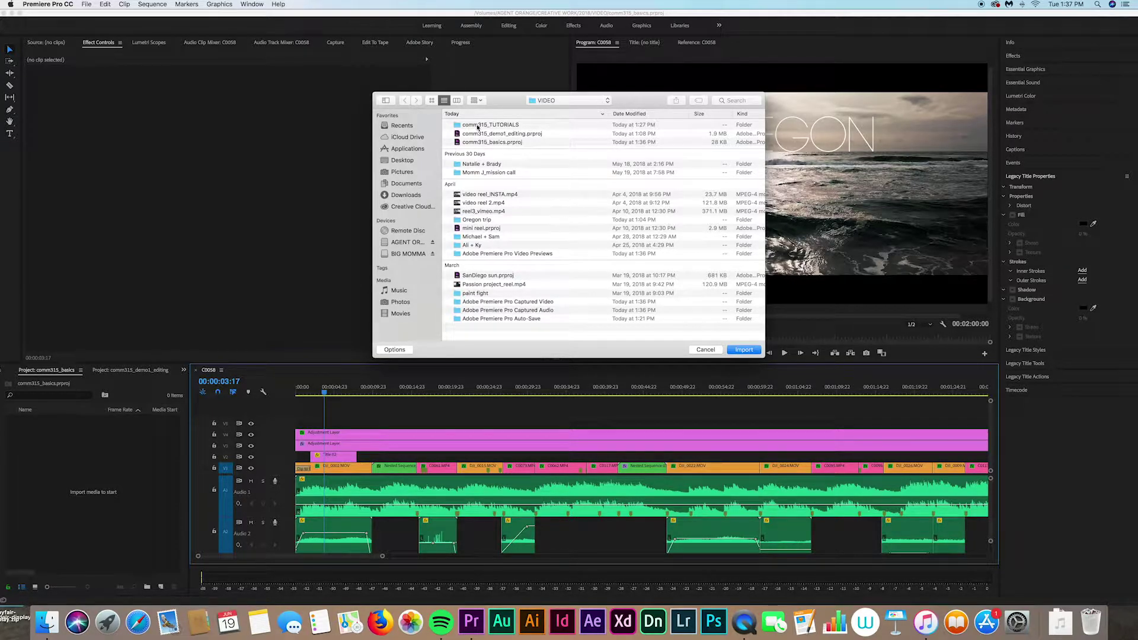
double_click(477, 125)
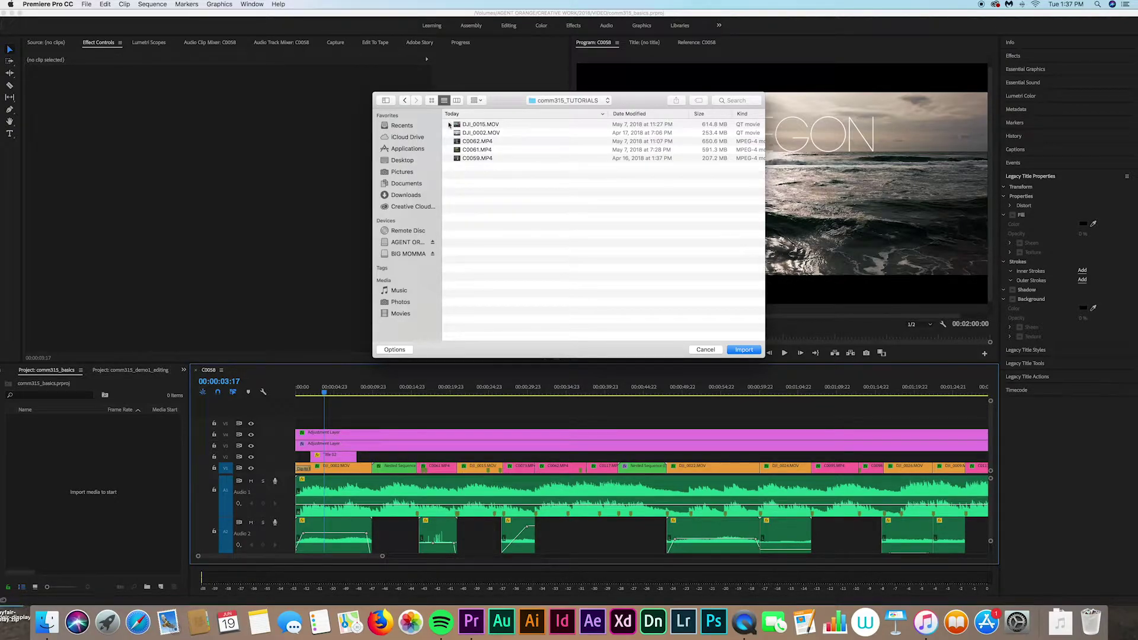
left_click_drag(449, 125, 504, 172)
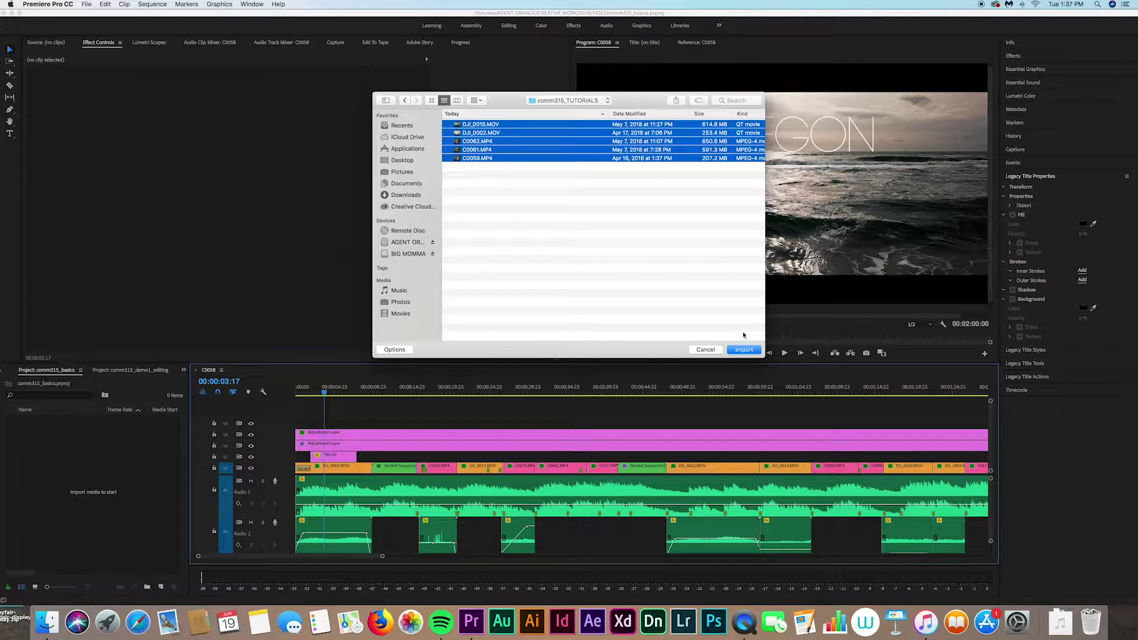
left_click(744, 350)
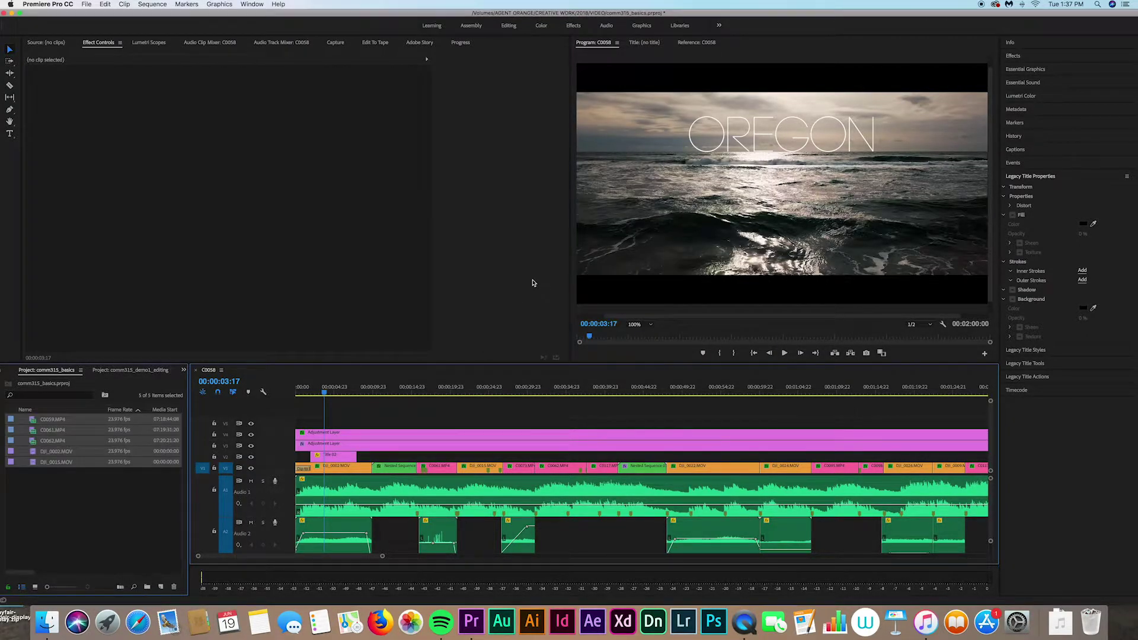
left_click(102, 503)
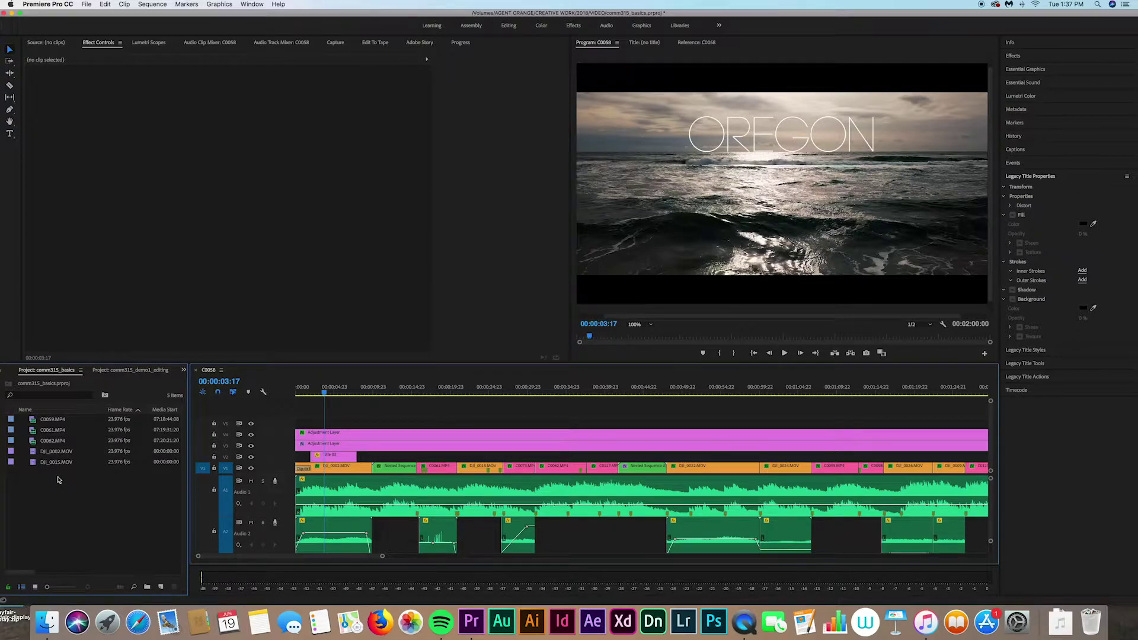
- Create a bin named drone and move the clips DJI_0002.MOV and DJI_0015.MOV into it
left_click(147, 587)
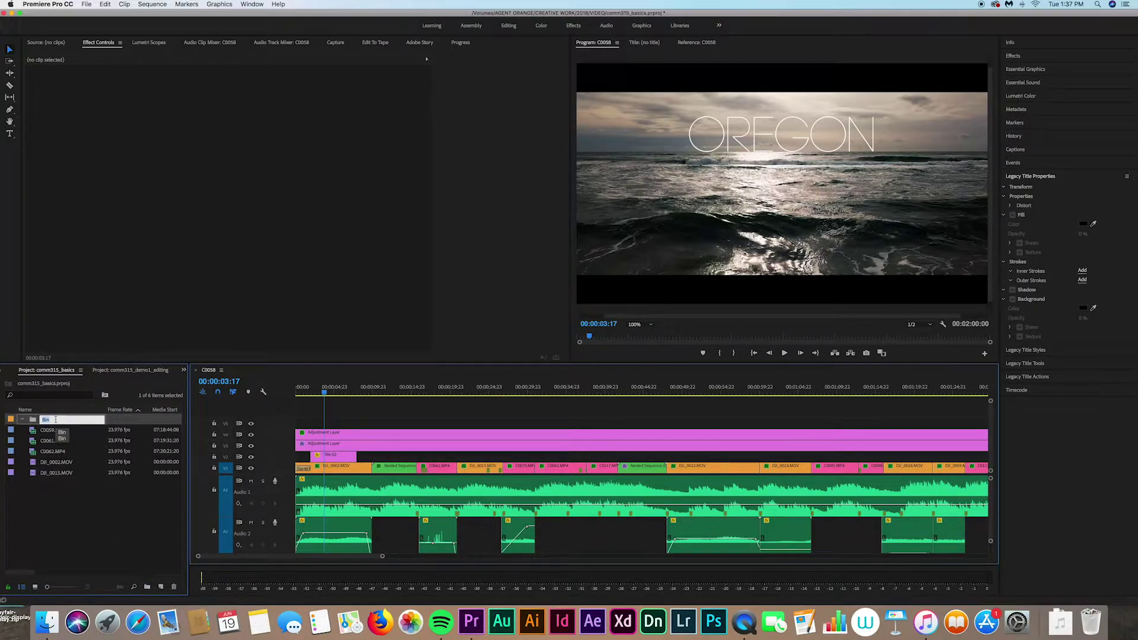
type("drone")
key("Tab")
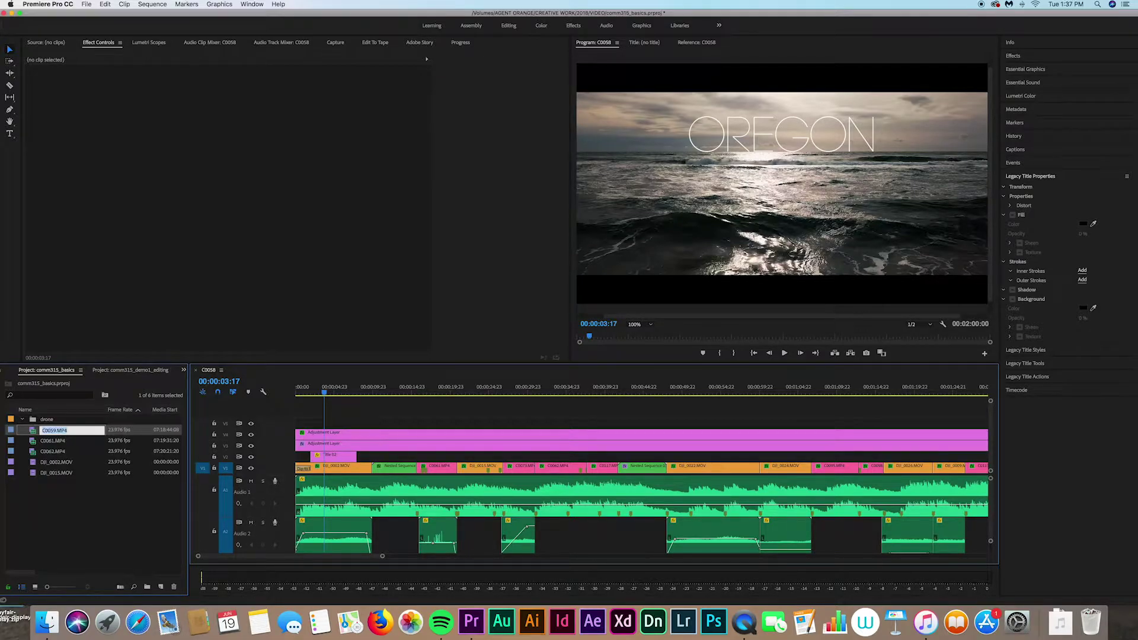
left_click(80, 499)
left_click(35, 467)
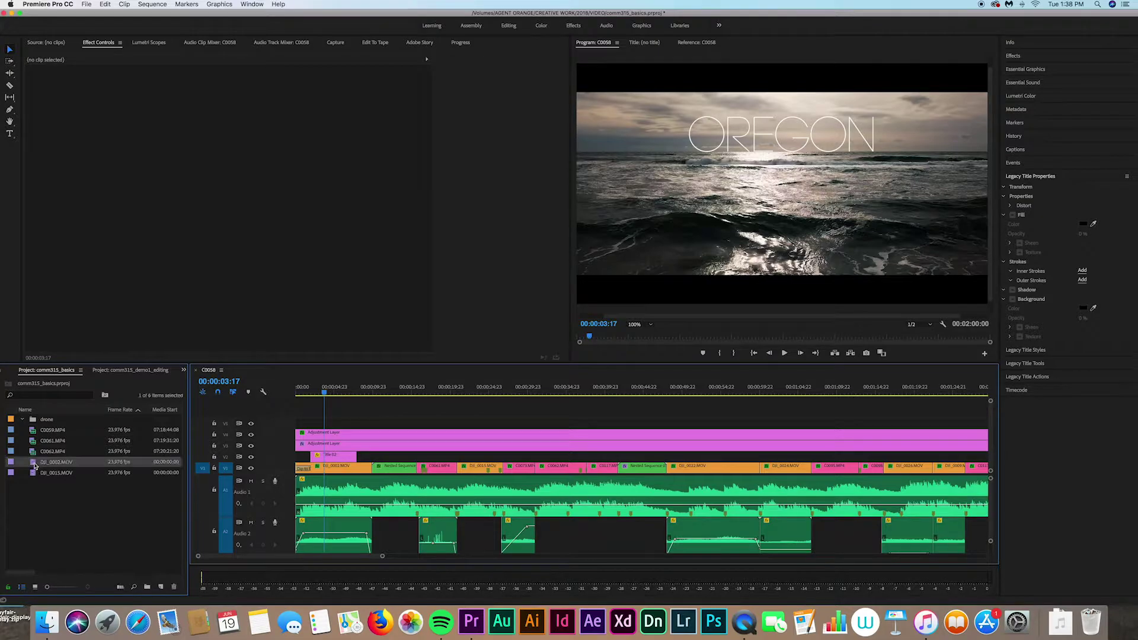
left_click(35, 476, "shift")
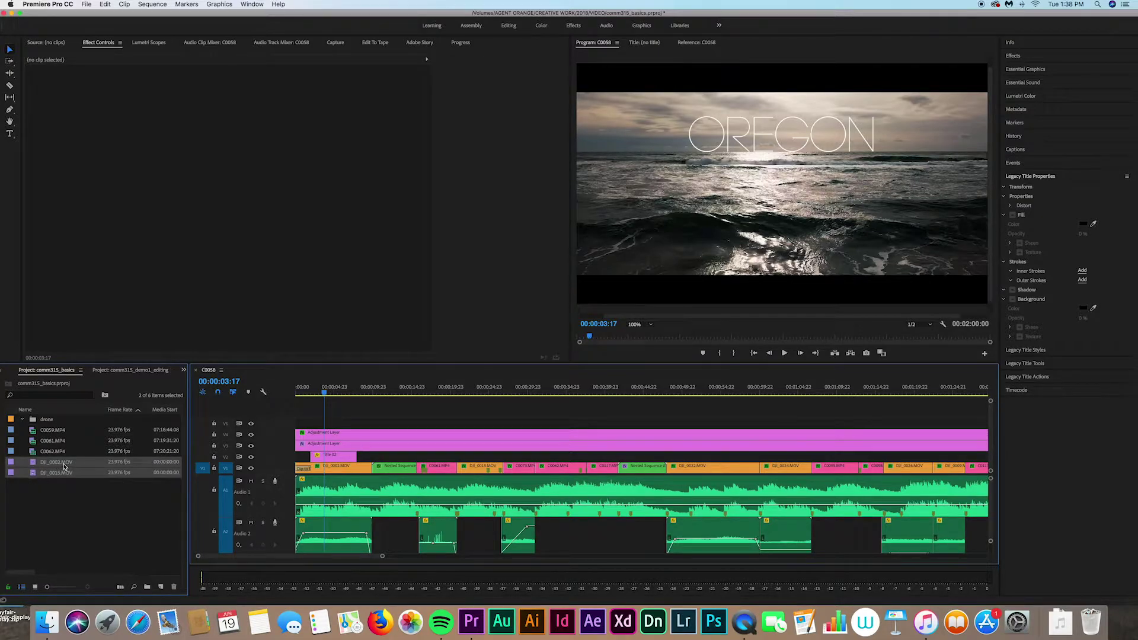
left_click_drag(46, 419, 46, 419)
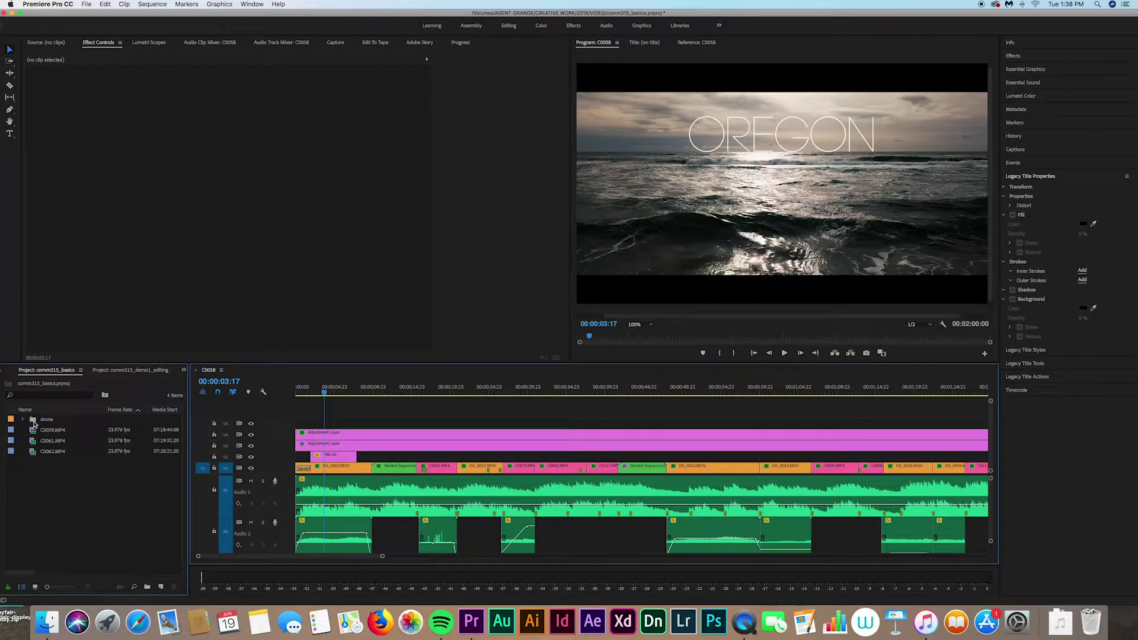
- Create a bin named camera, move the clips C0059.MP4, C0061.MP4 and C0062.MP4 into it, and collapse it
left_click(148, 590)
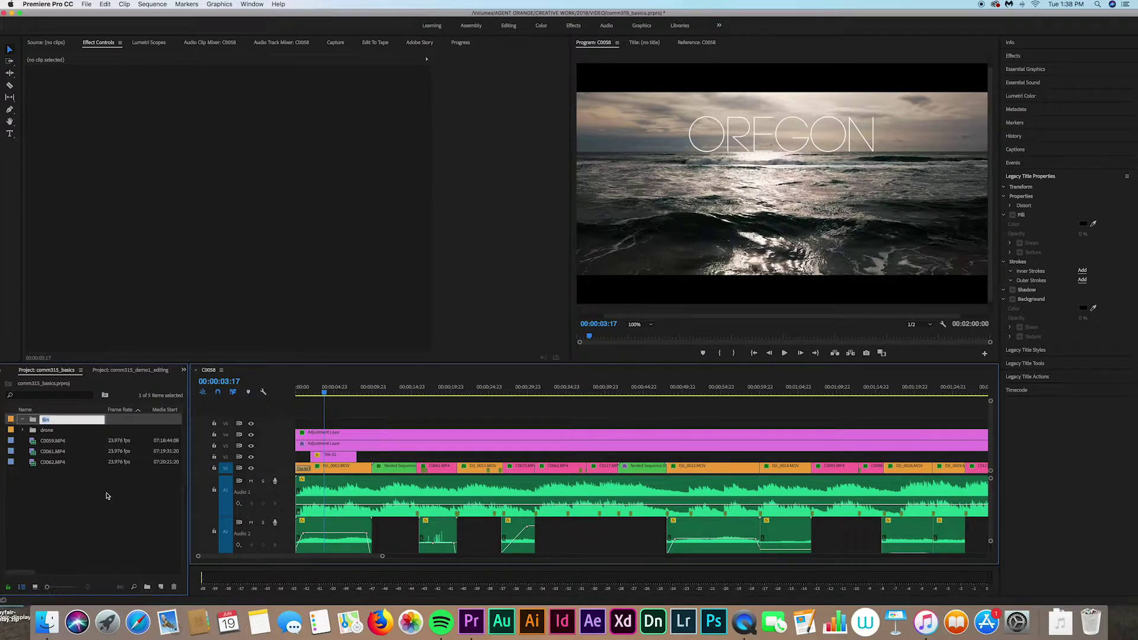
type("camrara")
key("Tab")
left_click(104, 499)
left_click(35, 444)
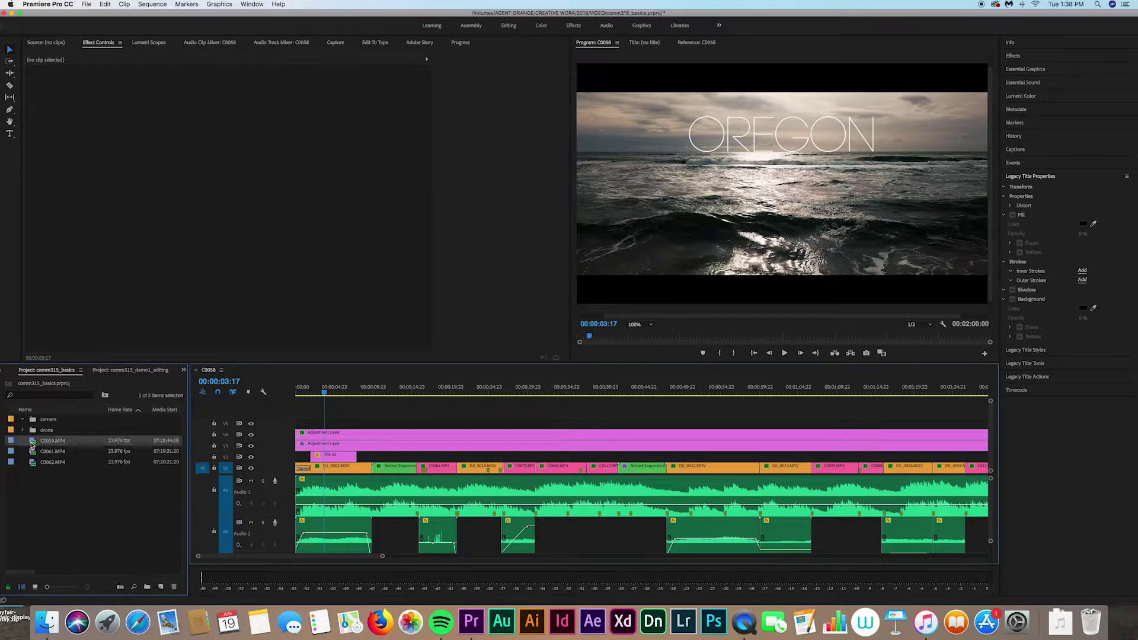
left_click(34, 469, "shift")
left_click_drag(34, 469, 34, 422)
left_click(22, 420)
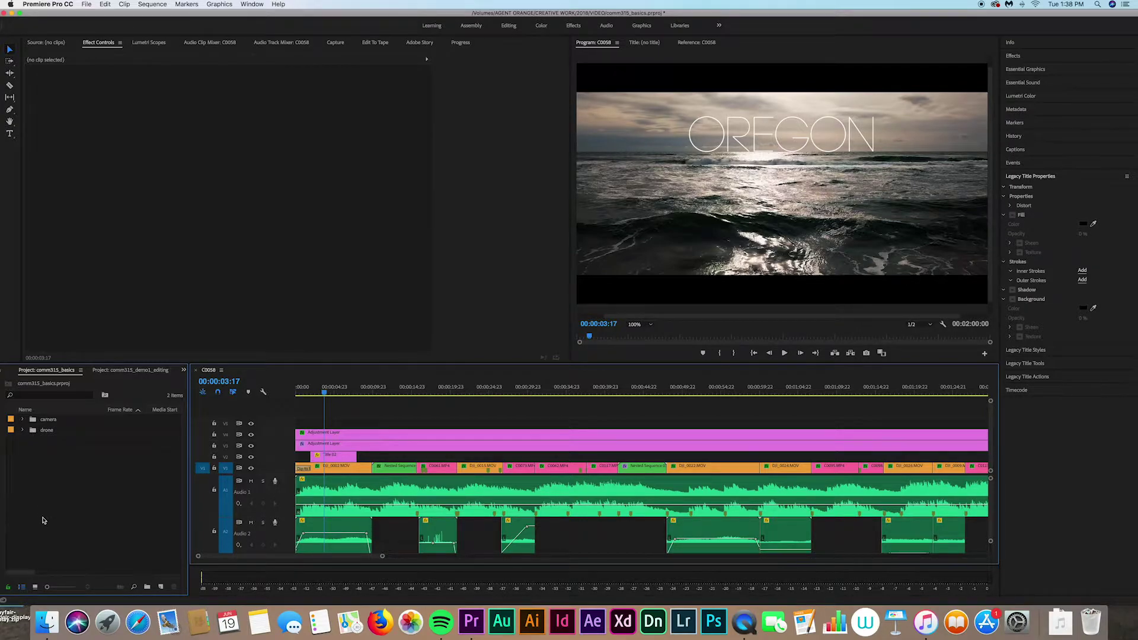
- Set the label color of the drone bin to Caribbean
right_click(12, 431)
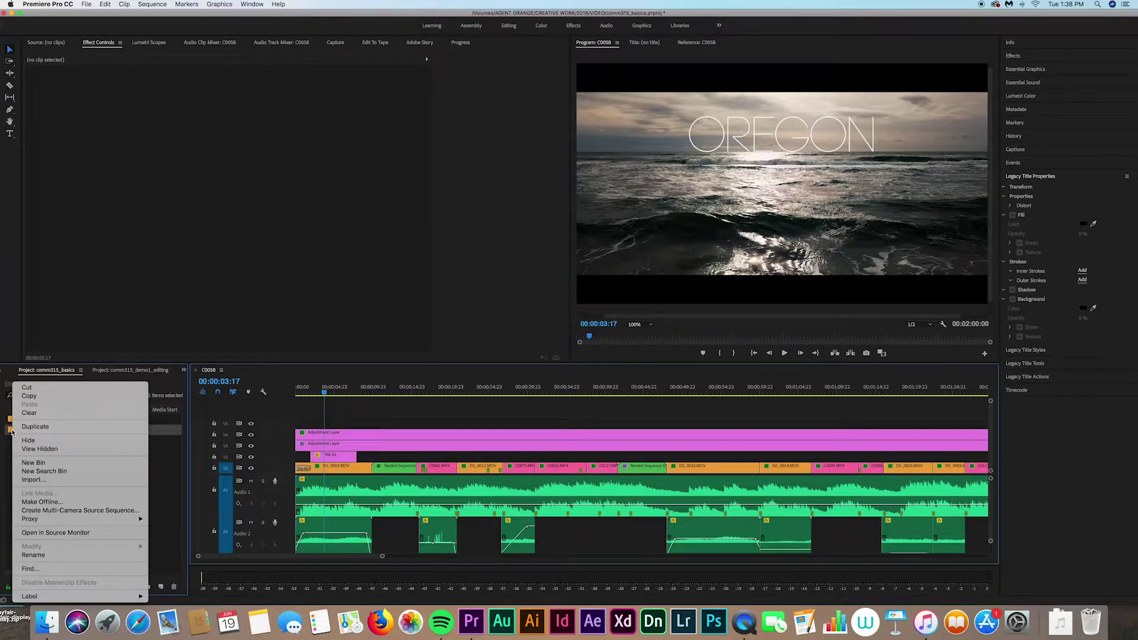
mouse_move(61, 599)
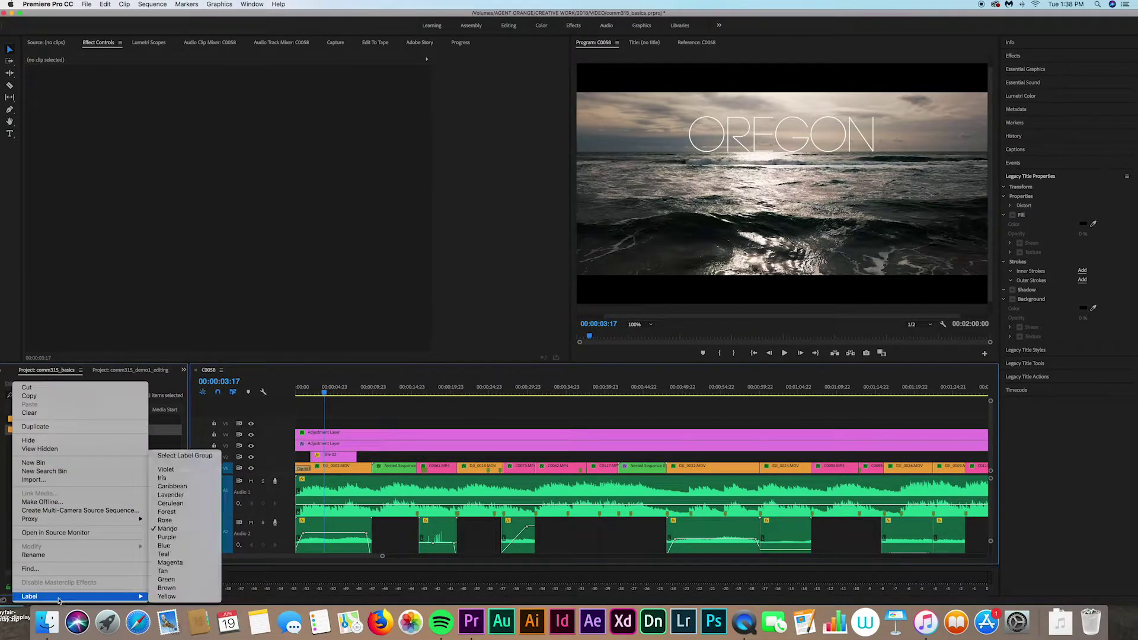
left_click(173, 486)
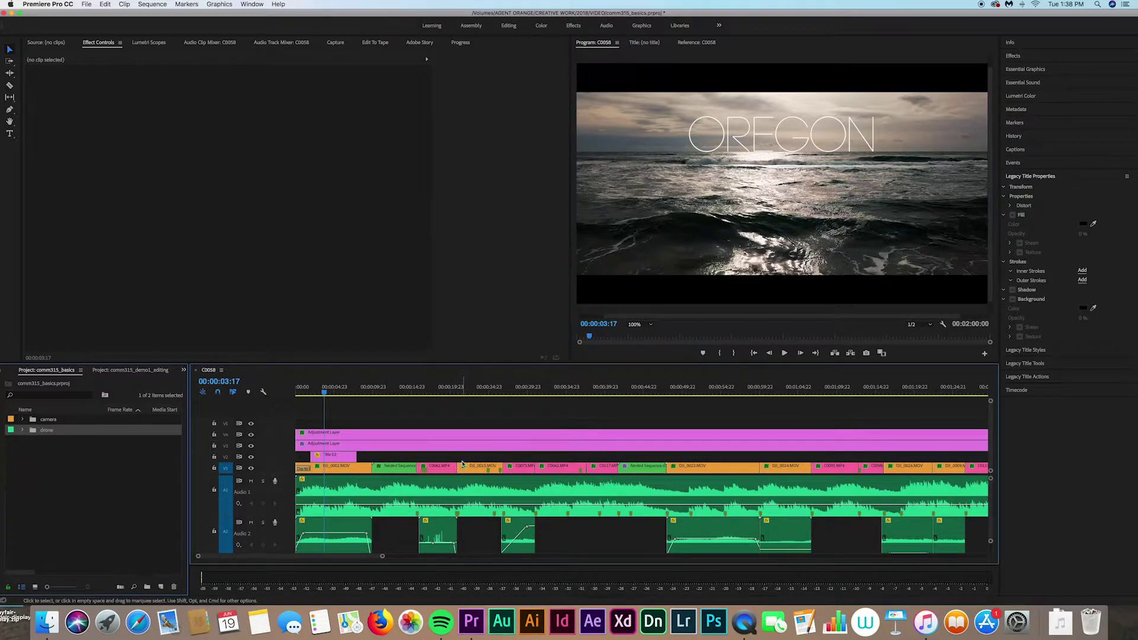
scroll(451, 469, "right", 5)
scroll(445, 470, "right", 5)
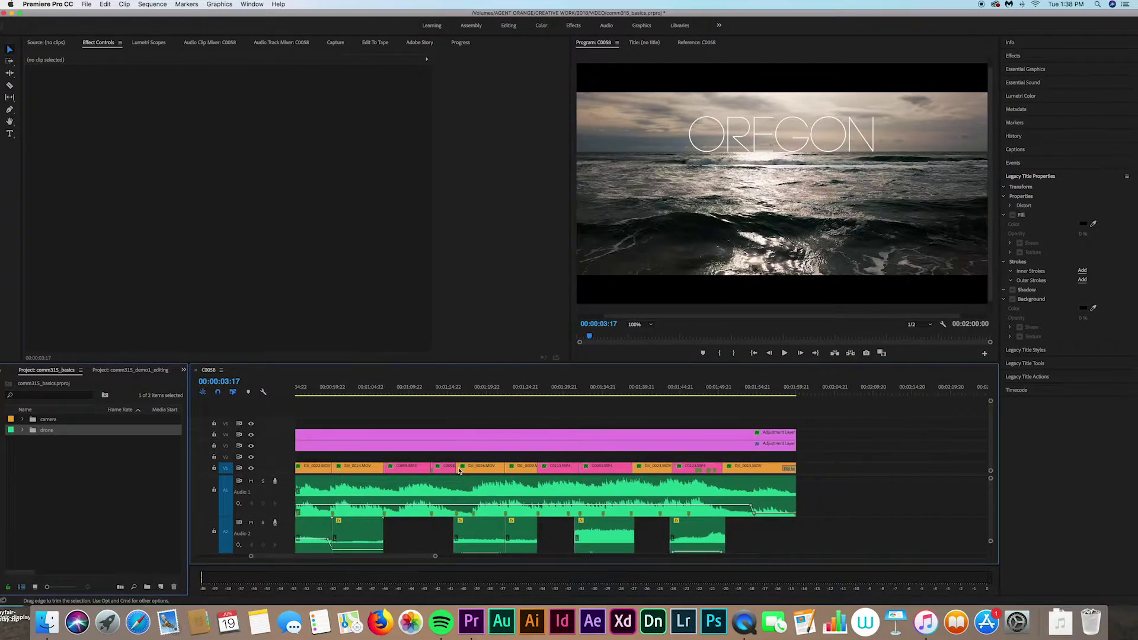
scroll(509, 470, "left", 10)
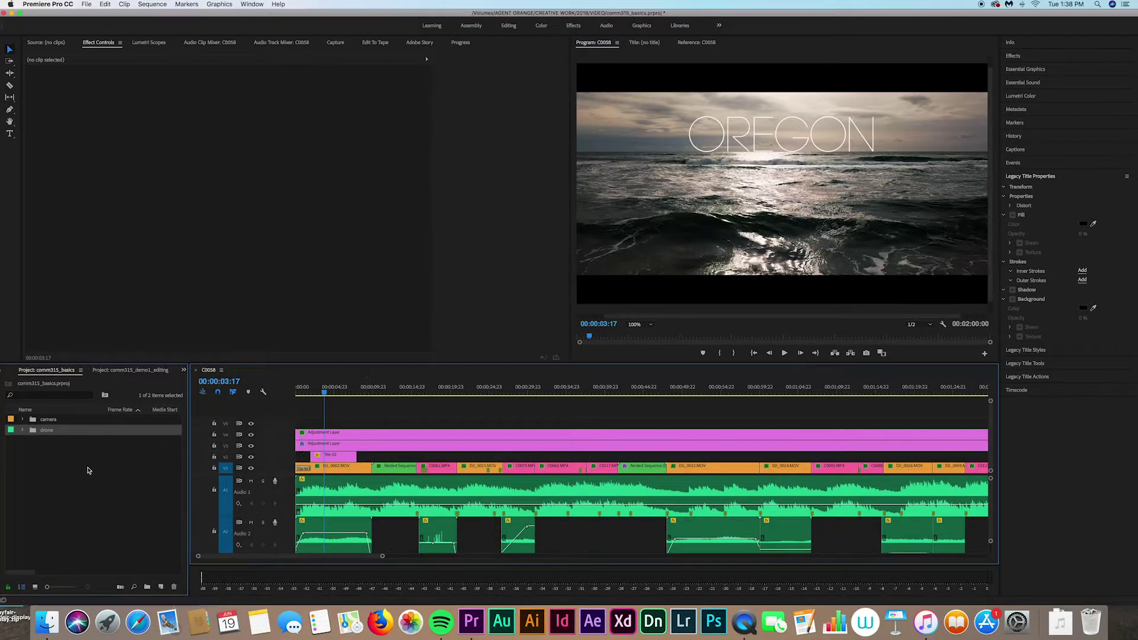
- Open DJI_0002.MOV from the drone bin as source clip and play it from about 13 seconds in
left_click(22, 430)
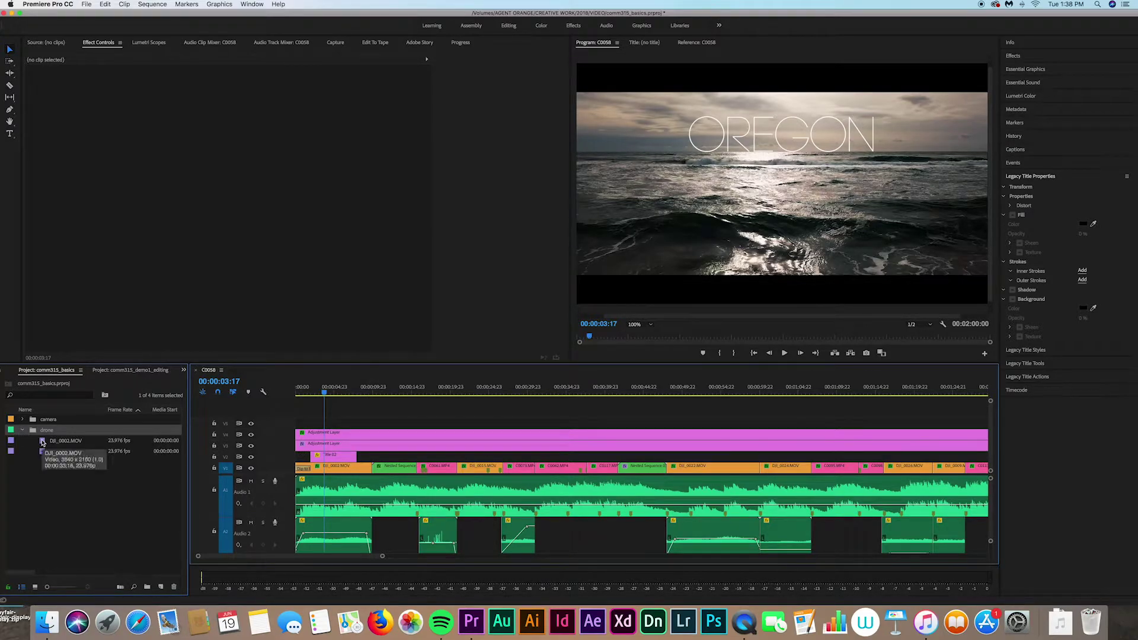
double_click(42, 442)
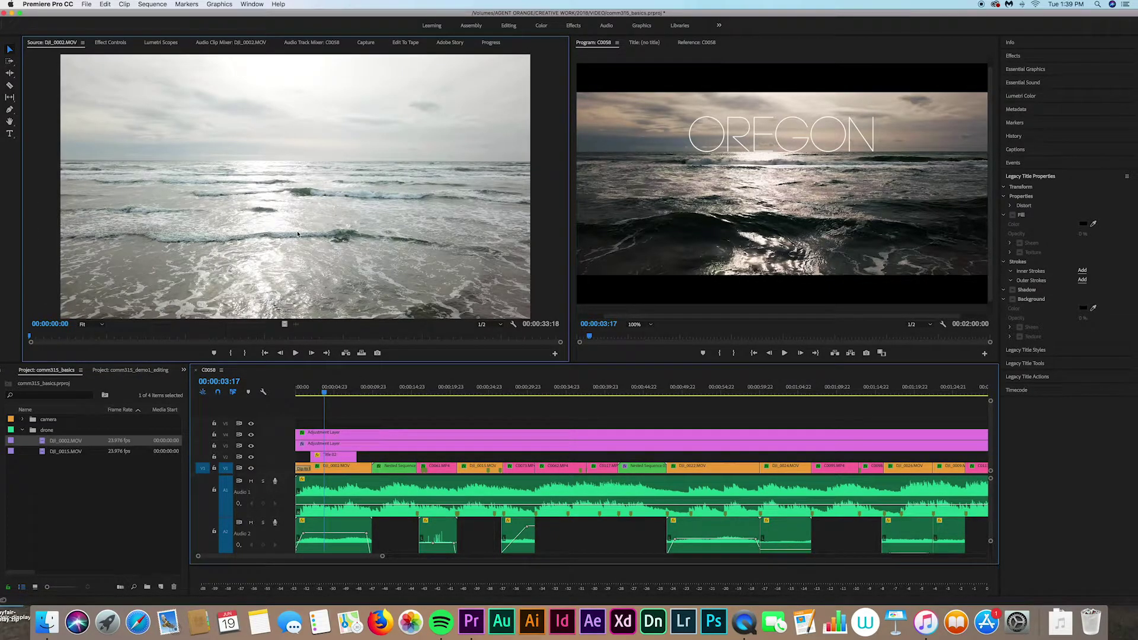
left_click_drag(30, 338, 237, 338)
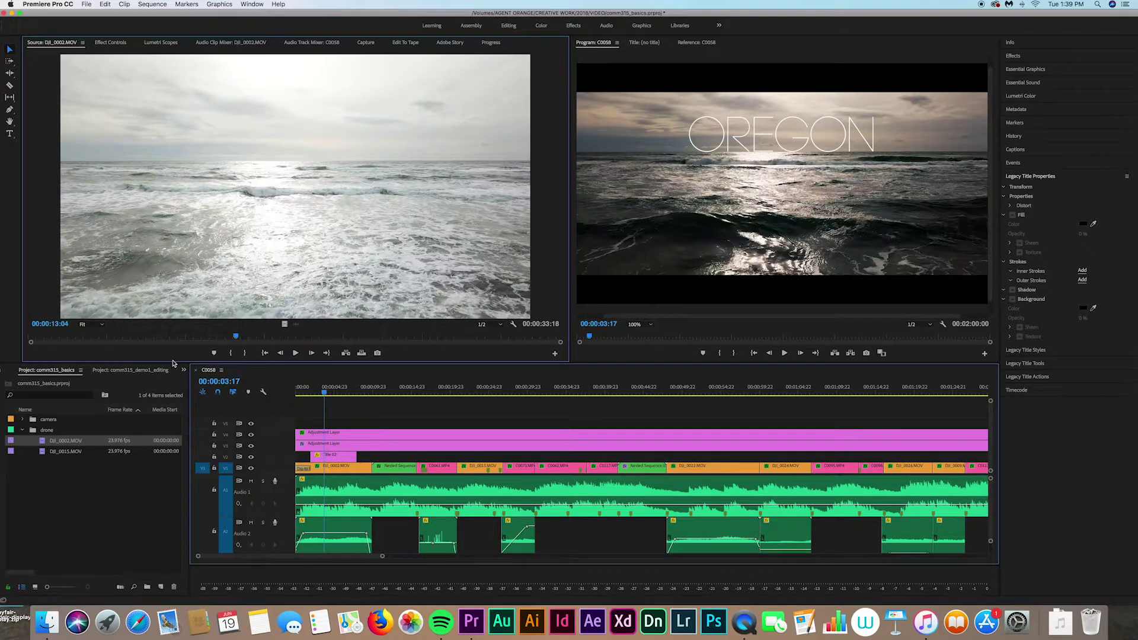
key("space")
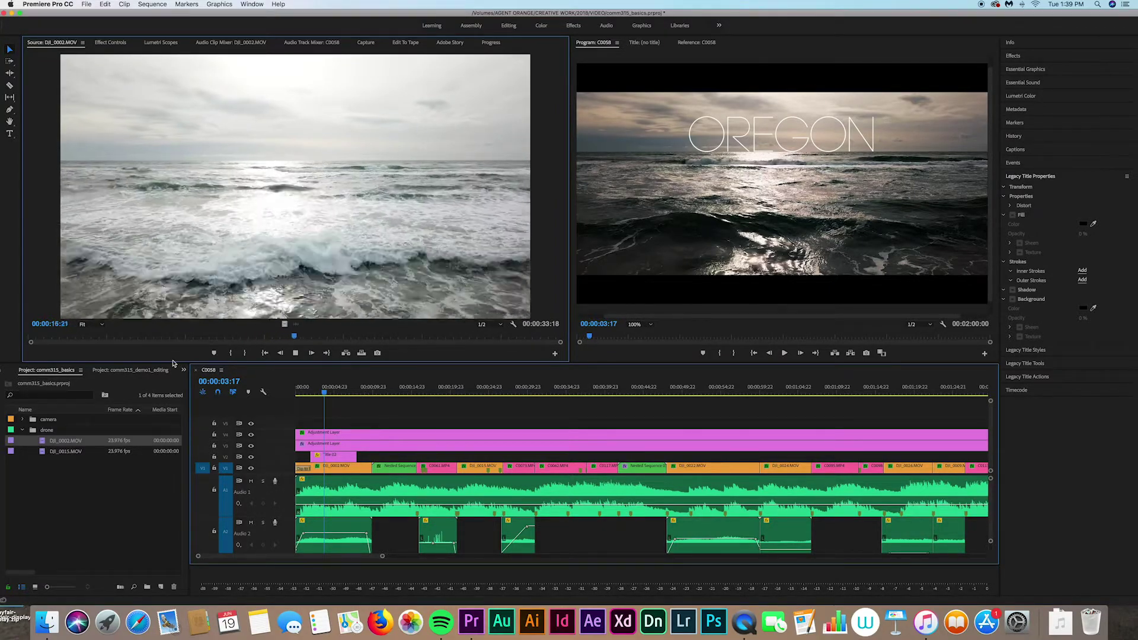
key("space")
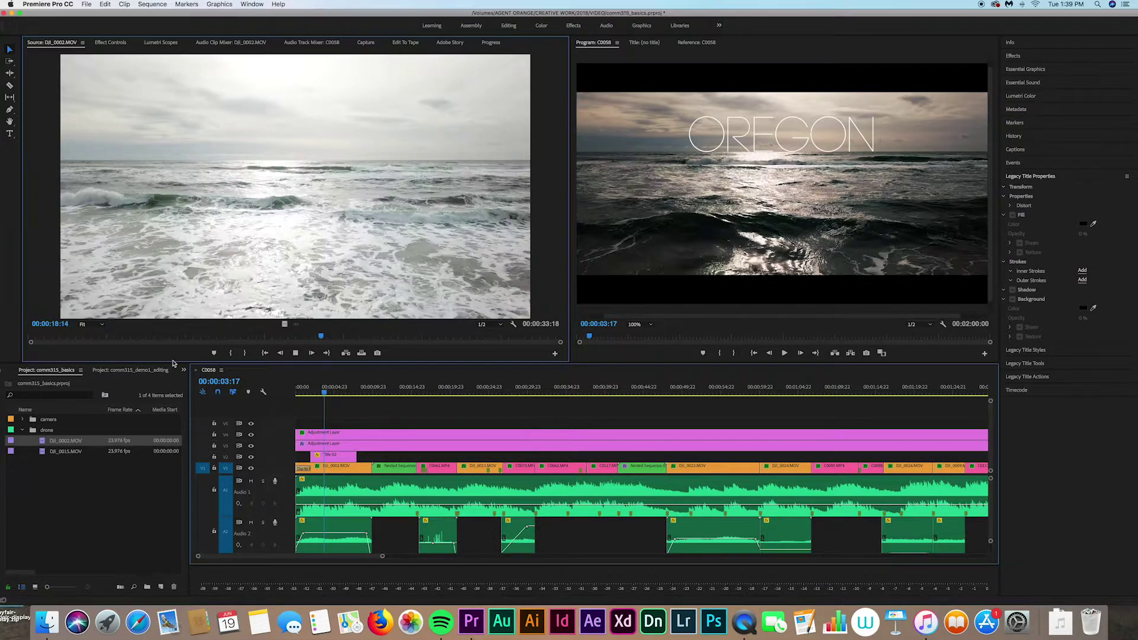
- Mark the In point of DJI_0002.MOV at about 17 seconds and the Out point at about 23 seconds
key("l")
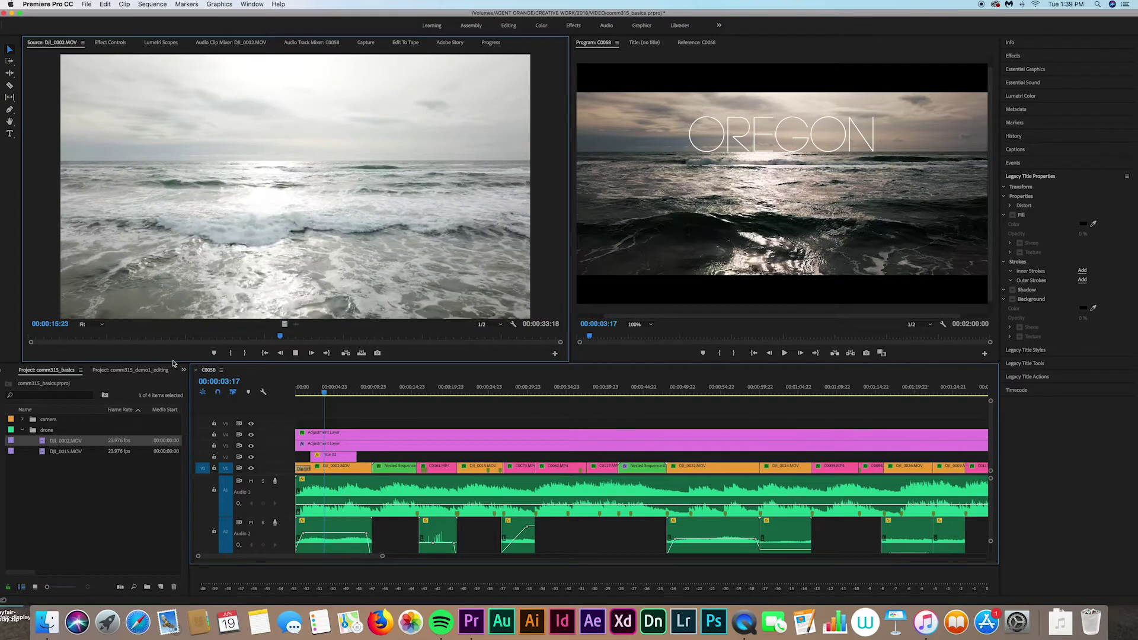
key("k")
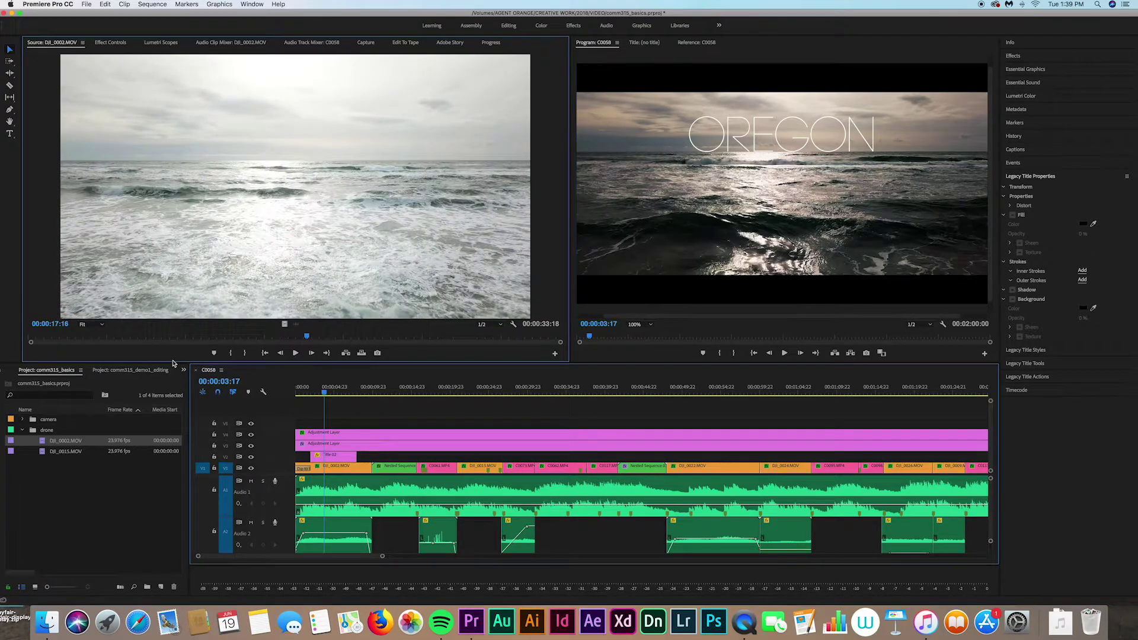
left_click(232, 354)
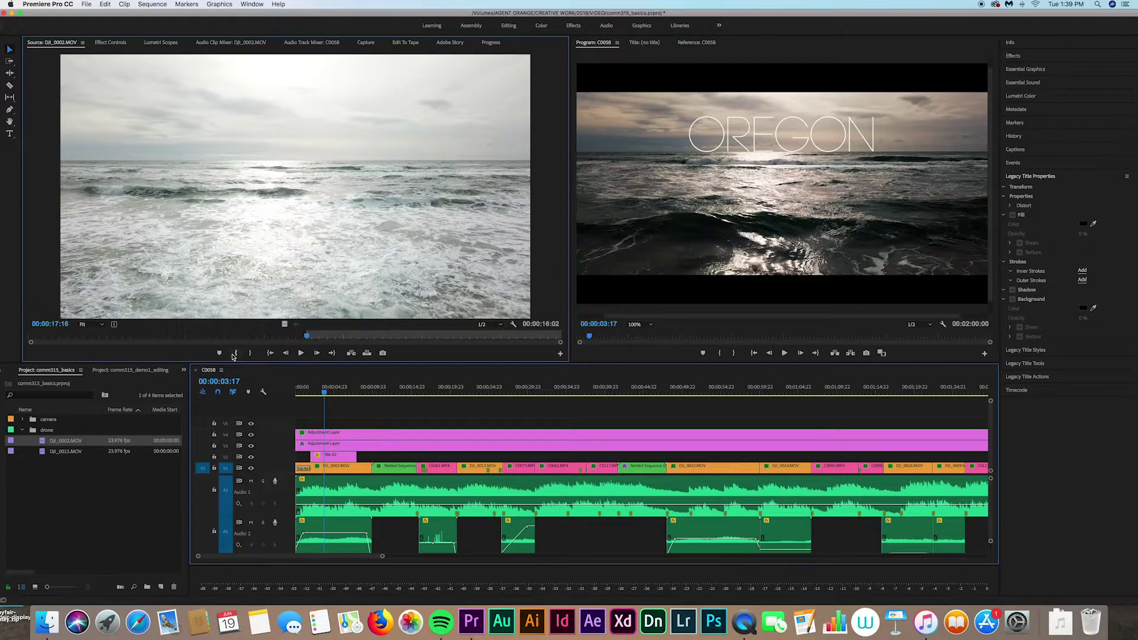
left_click_drag(308, 337, 391, 338)
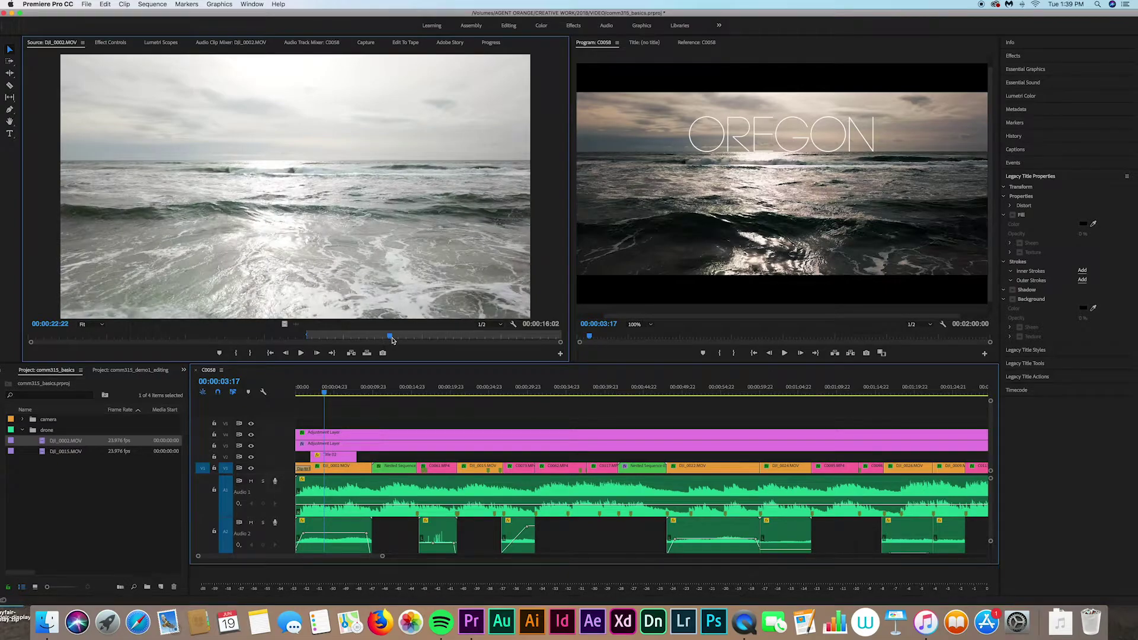
left_click(250, 354)
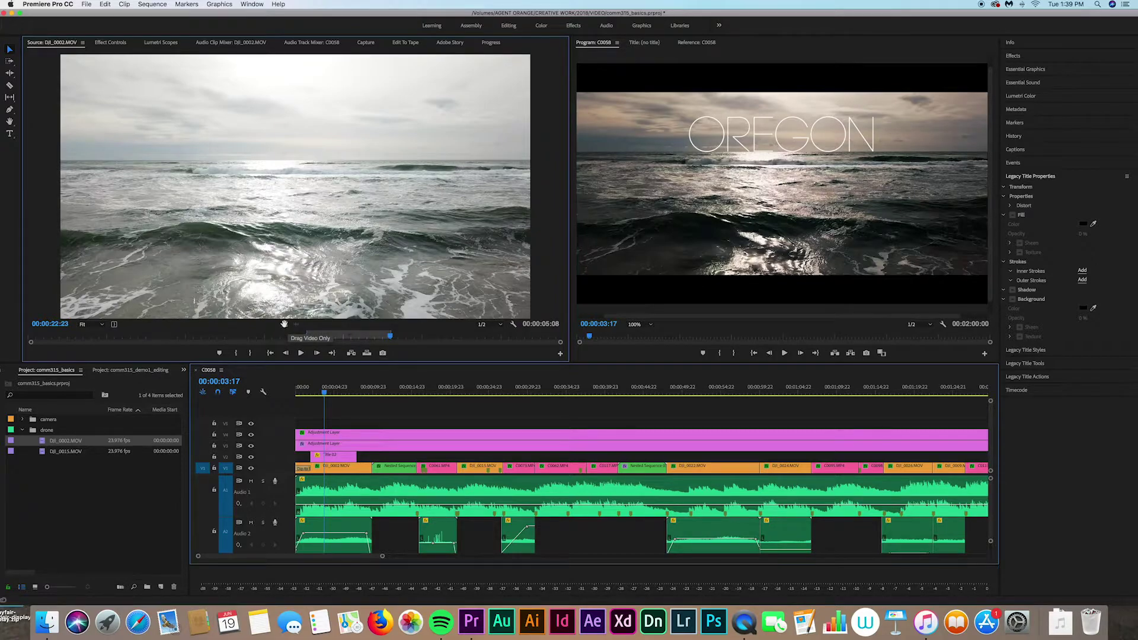
- Place only the video of the marked DJI_0002.MOV range beyond the end of the sequence, on the track holding the title
left_click_drag(383, 557, 688, 557)
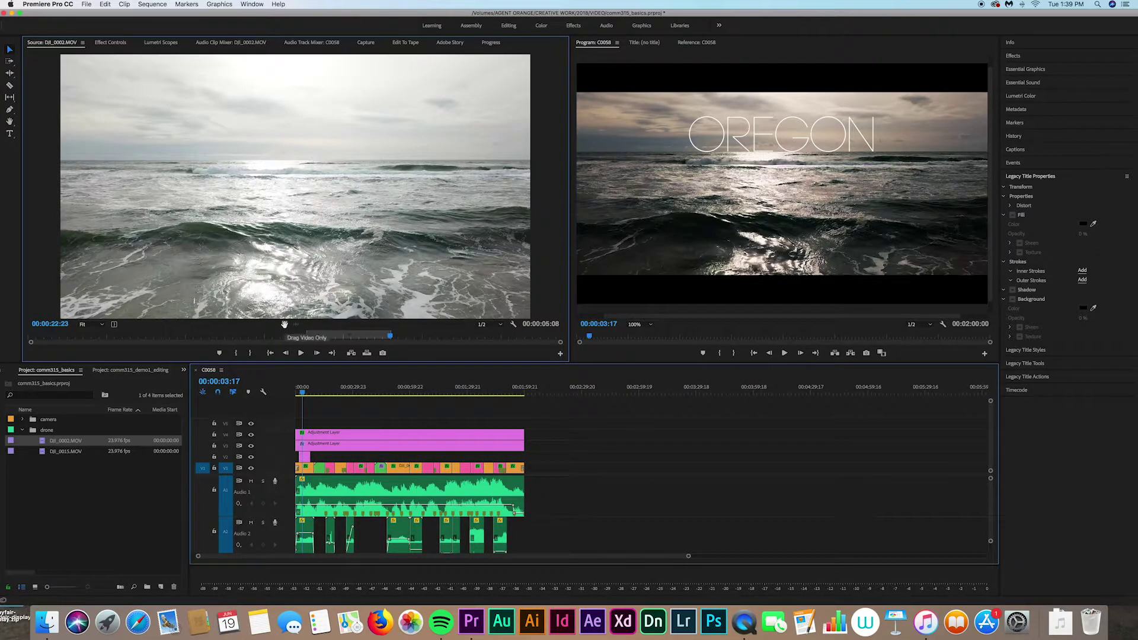
left_click_drag(284, 324, 554, 436)
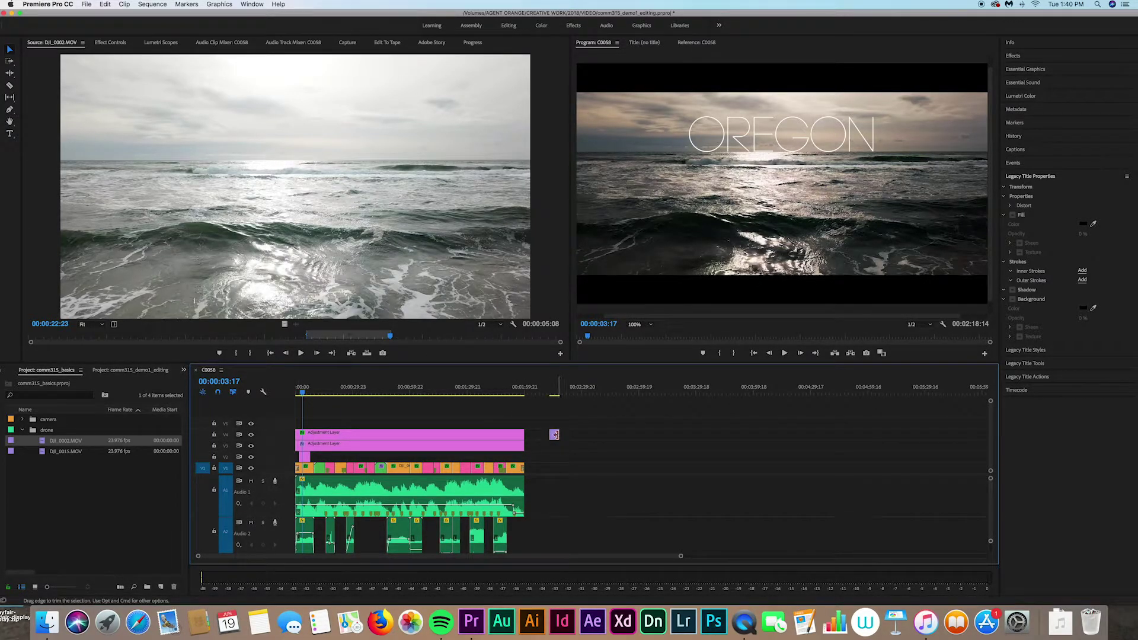
left_click_drag(555, 436, 554, 458)
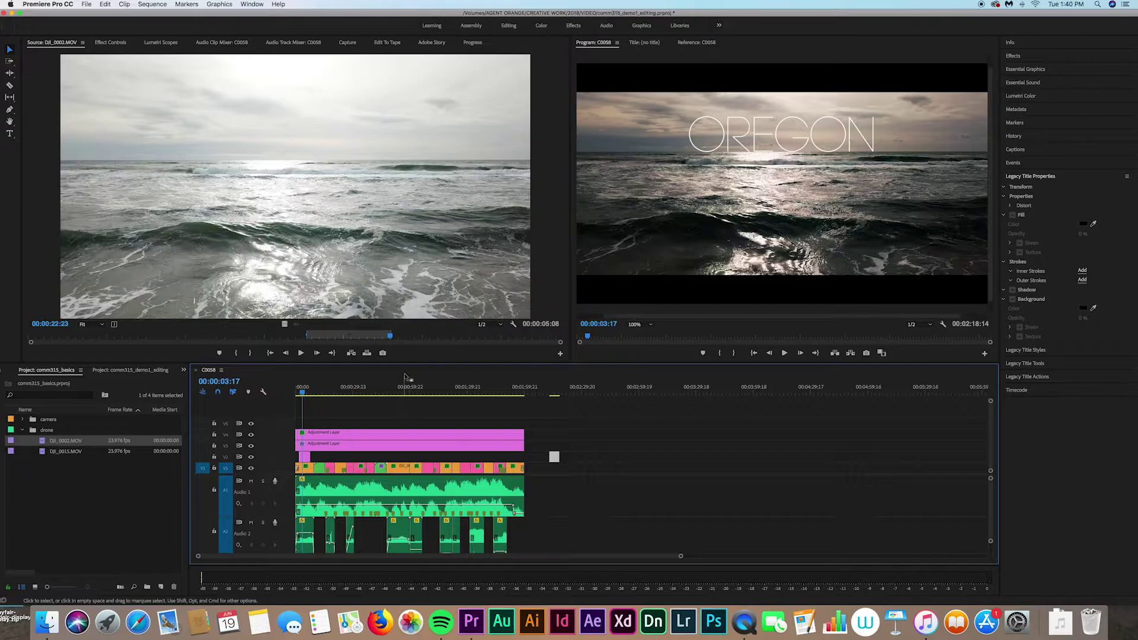
- Review the frame size in the sequence settings of C0058 and close the dialog without changing any value
left_click(152, 4)
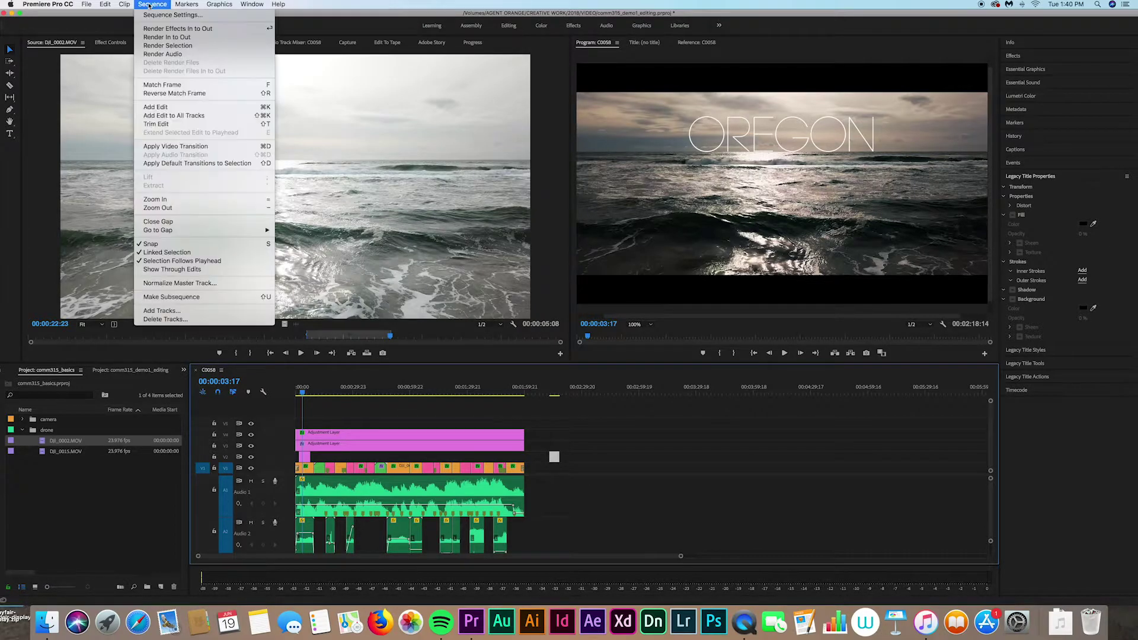
left_click(165, 16)
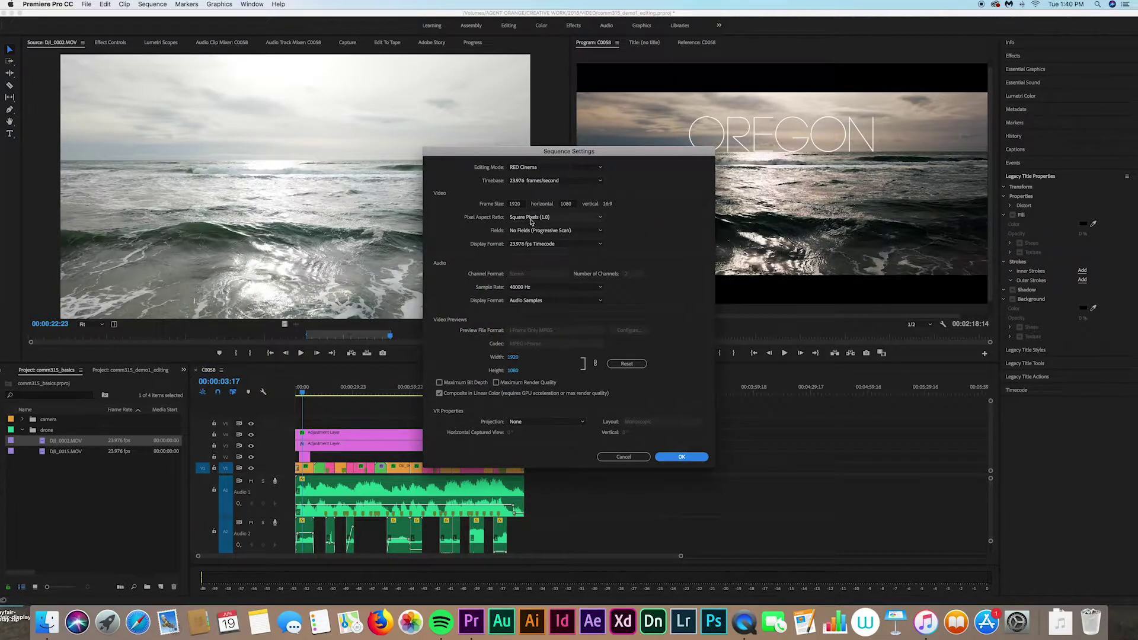
left_click(514, 204)
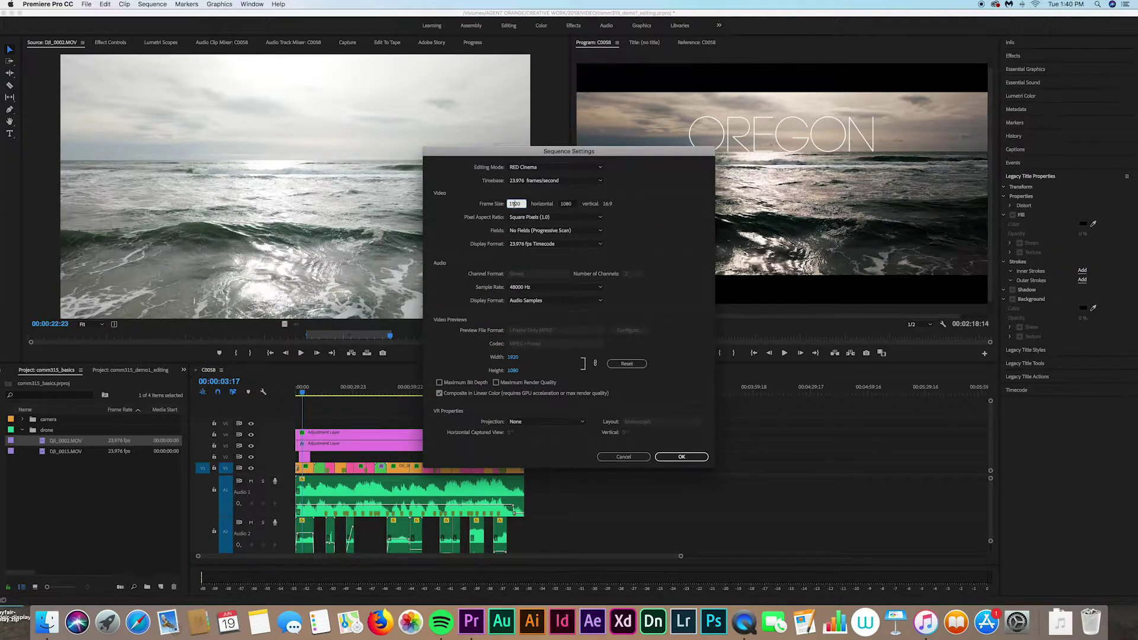
left_click(660, 198)
left_click(683, 456)
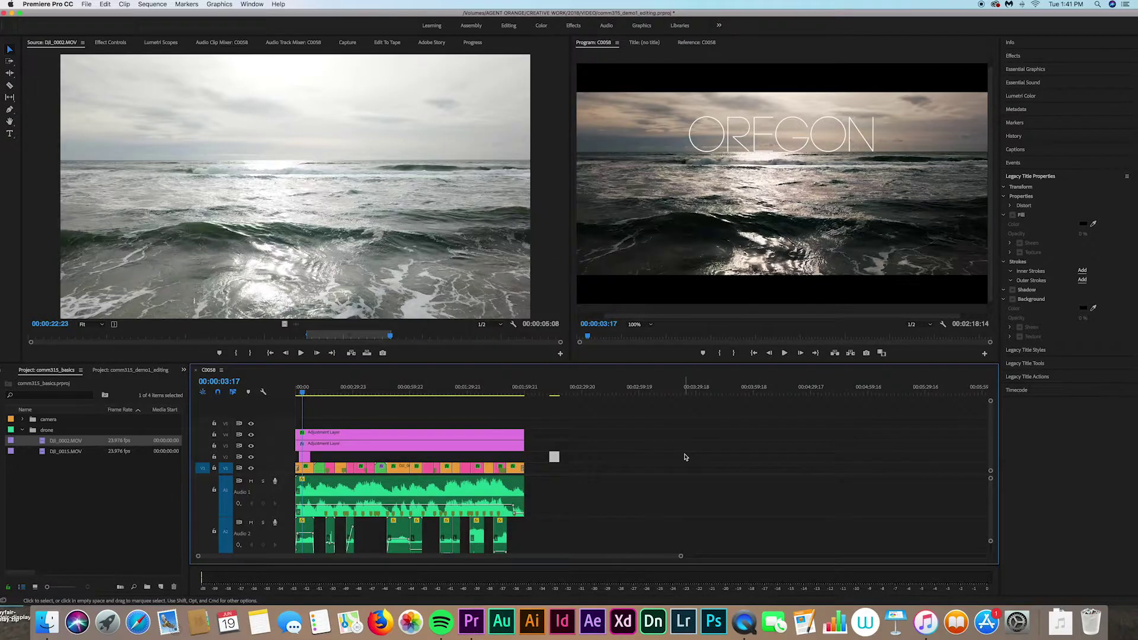
left_click(599, 427)
- Reduce the height of the upper three audio tracks, and enlarge Audio 1 again so its waveform can be edited
mouse_move(674, 559)
left_mouse_down()
mouse_move(452, 568)
mouse_move(767, 561)
mouse_move(757, 564)
mouse_move(670, 564)
mouse_move(853, 544)
left_mouse_up()
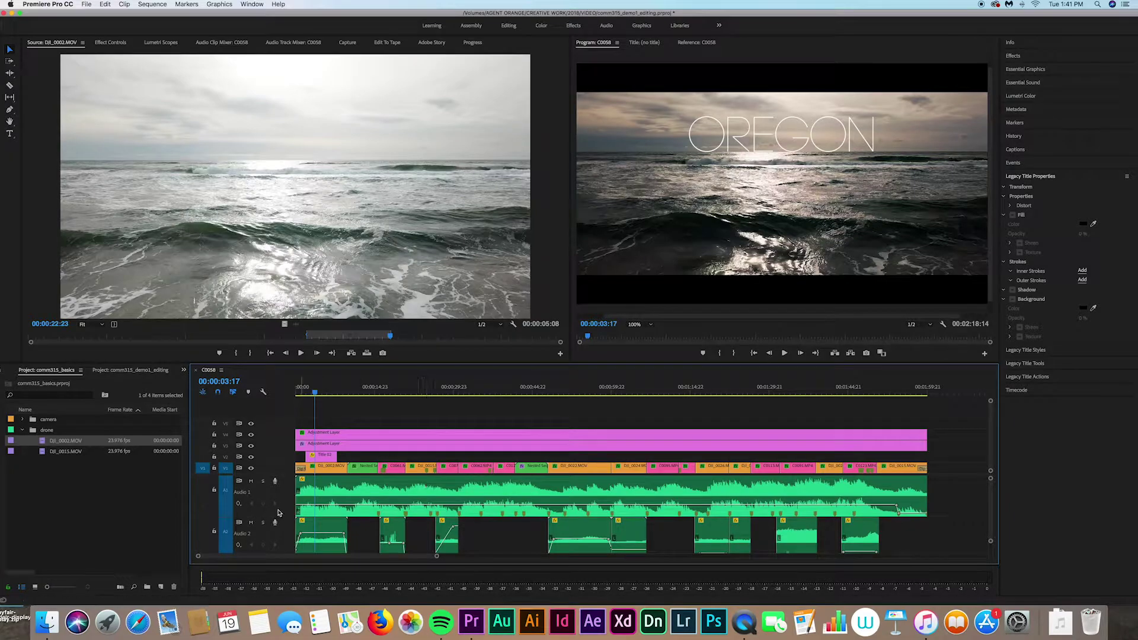
left_click_drag(285, 517, 284, 489)
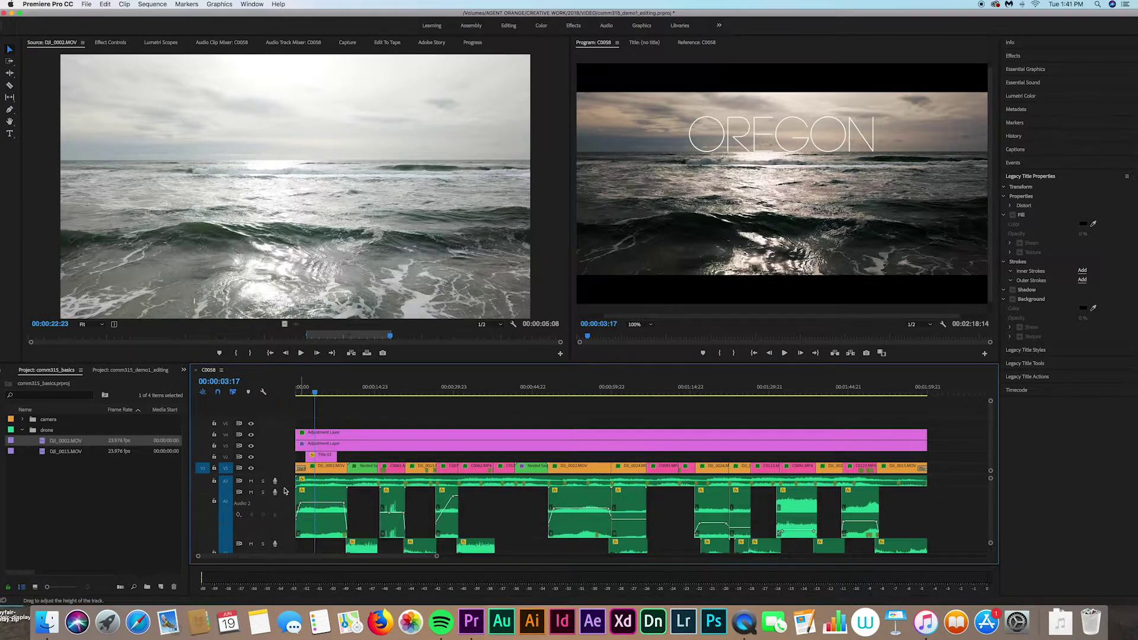
left_click_drag(287, 537, 287, 498)
left_click_drag(289, 542, 290, 507)
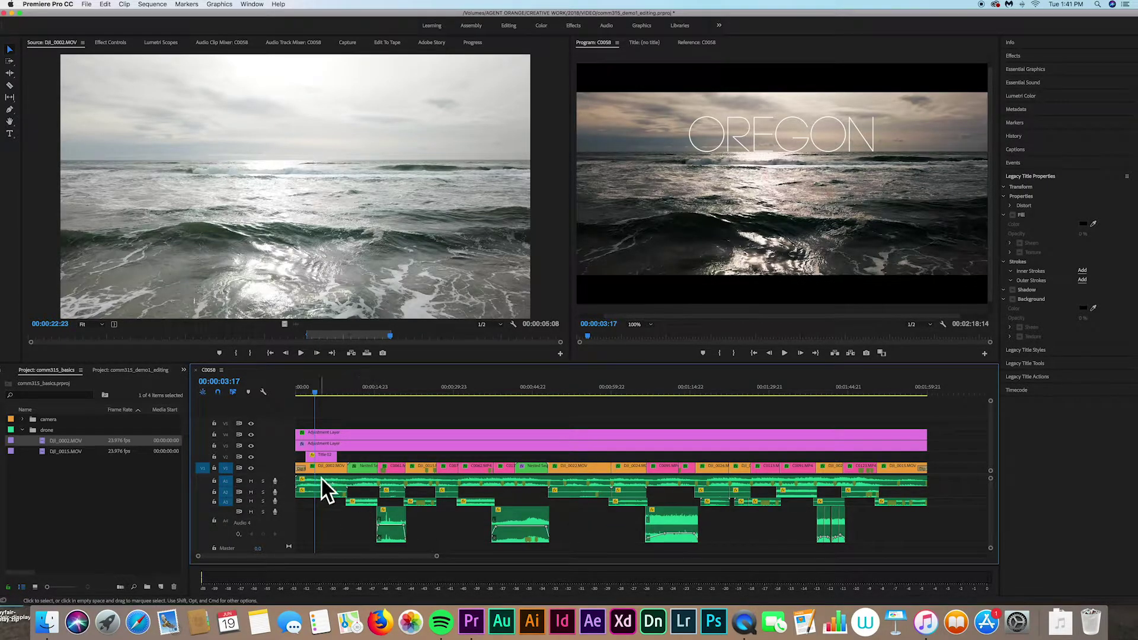
left_click_drag(437, 559, 274, 558)
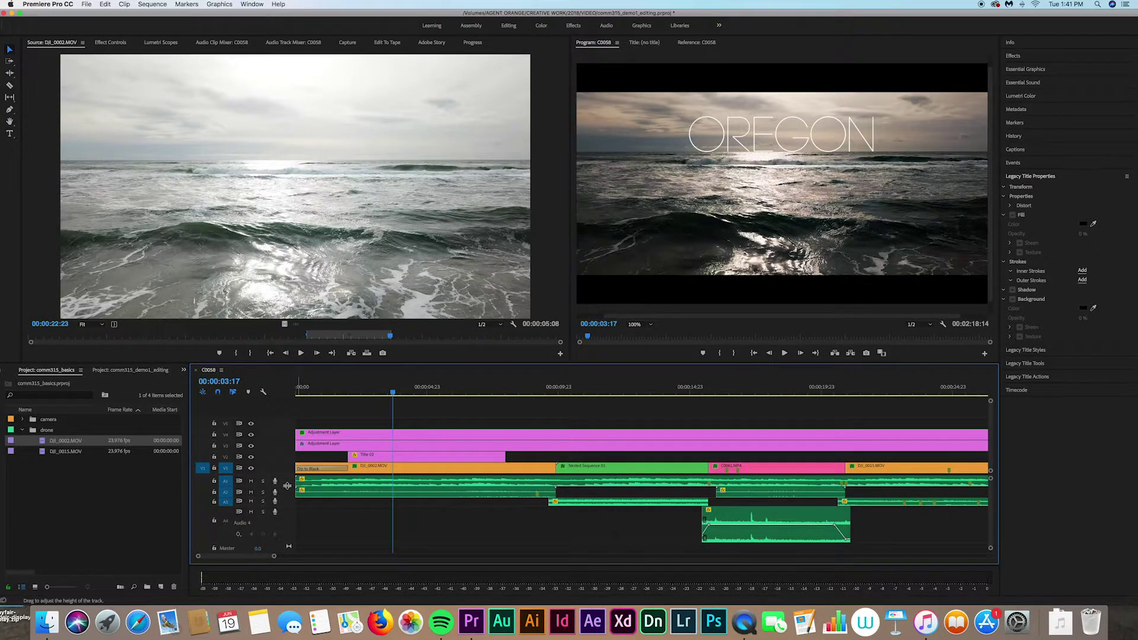
left_click_drag(287, 485, 290, 521)
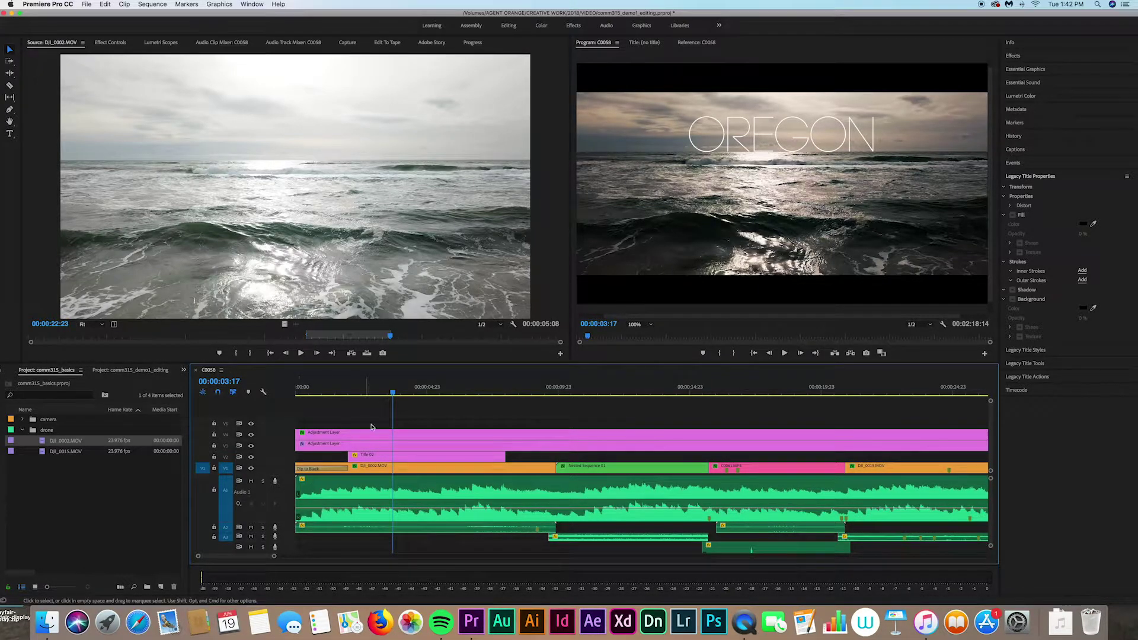
- Fade in the Audio 1 music clip with volume keyframes at the sequence start and about 00:00:02:06, lowering the first one fully
left_click_drag(393, 391, 351, 393)
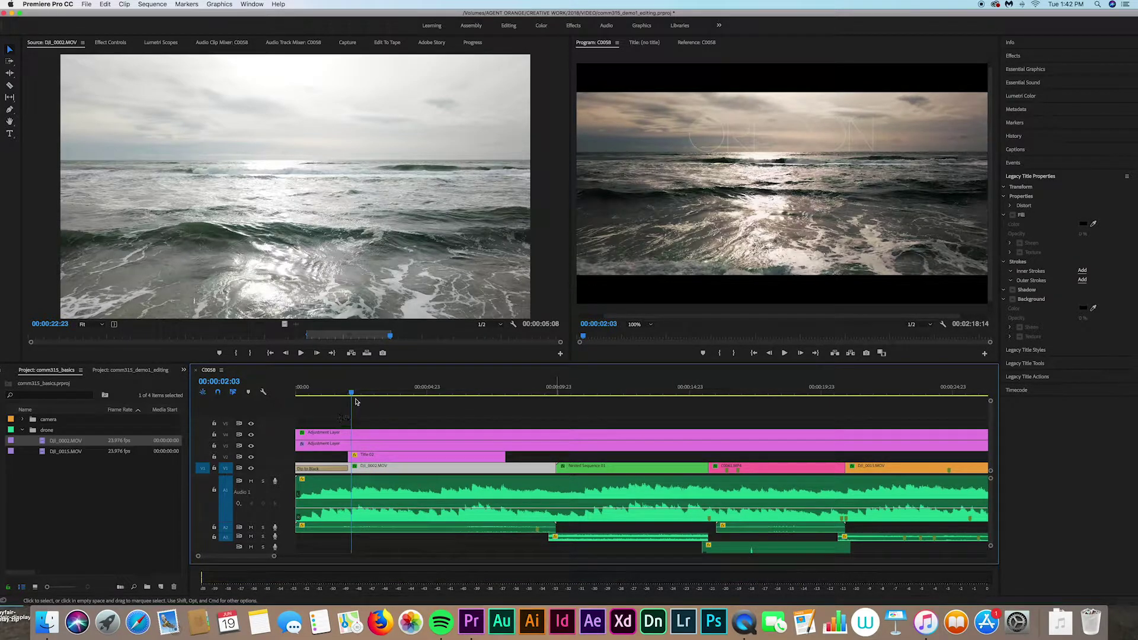
left_click_drag(352, 393, 283, 396)
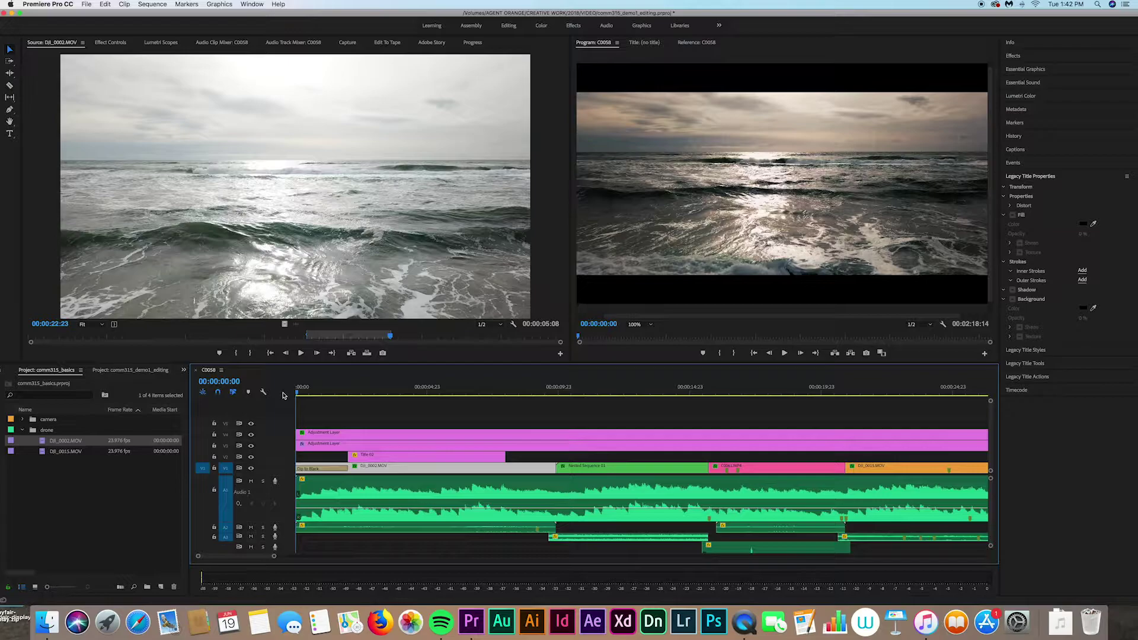
left_click(335, 492)
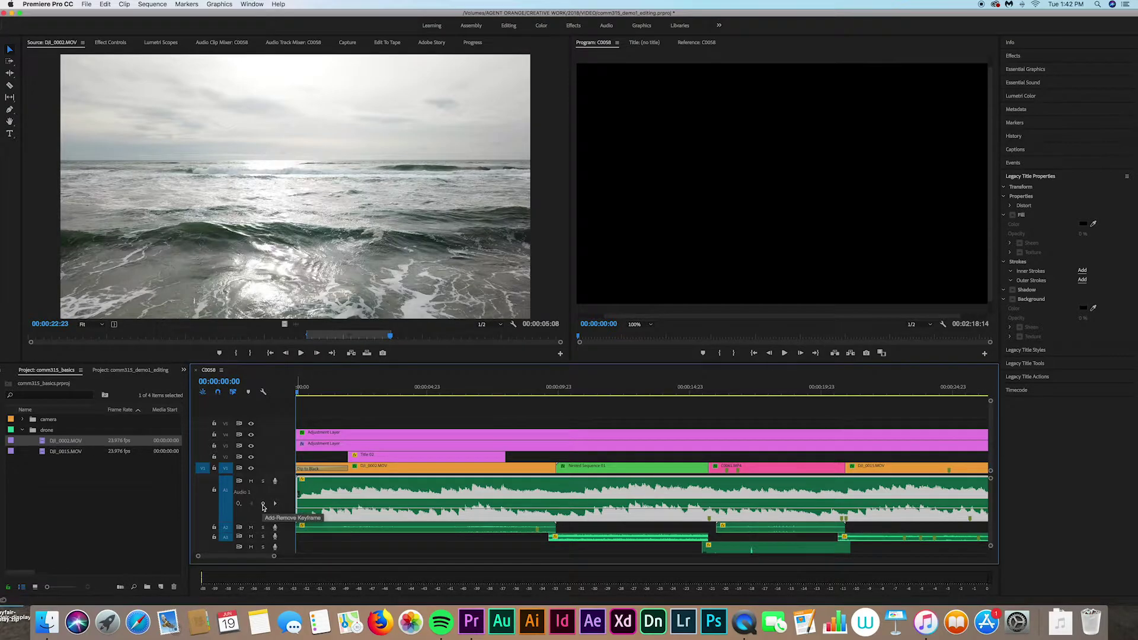
left_click(264, 505)
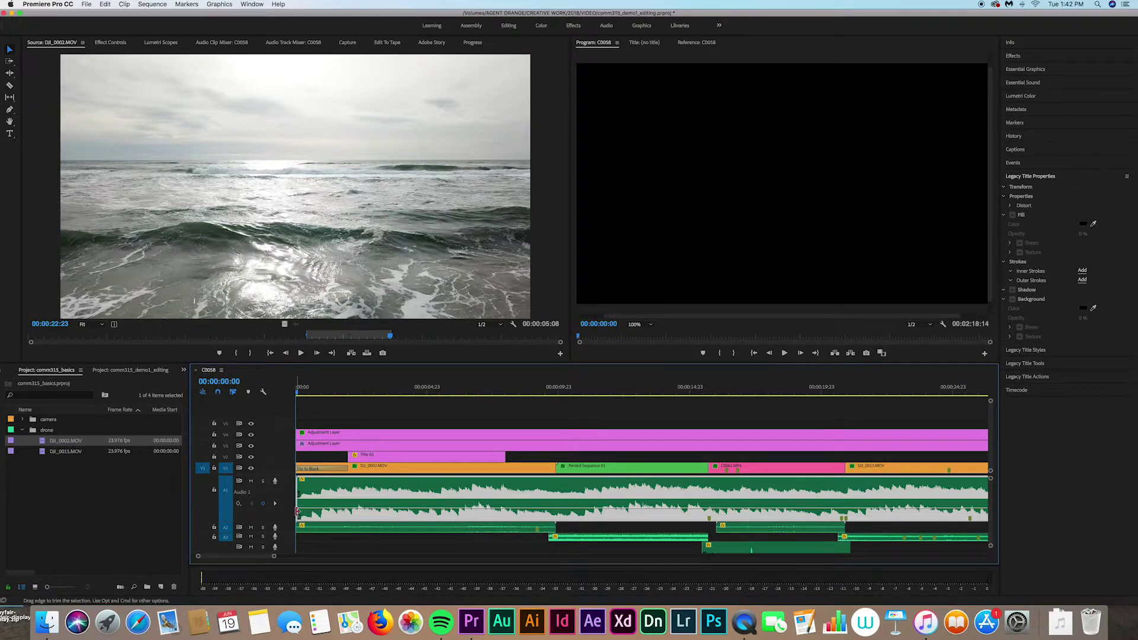
left_click_drag(298, 394, 355, 395)
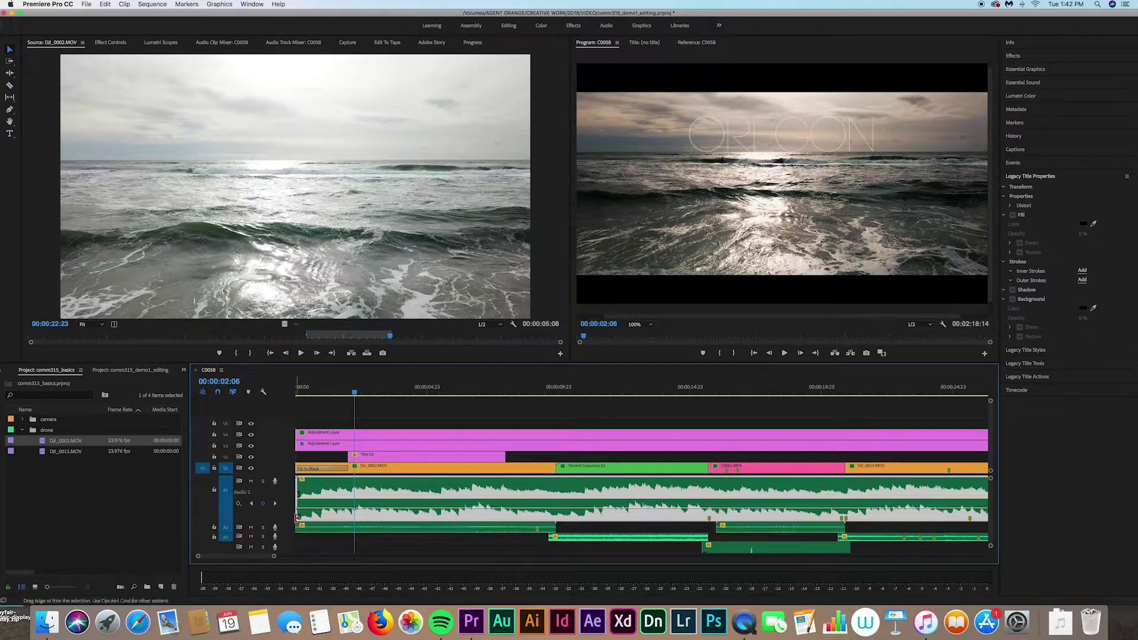
left_click_drag(299, 513, 299, 516)
mouse_move(299, 515)
left_mouse_down()
mouse_move(299, 496)
mouse_move(298, 519)
left_mouse_up()
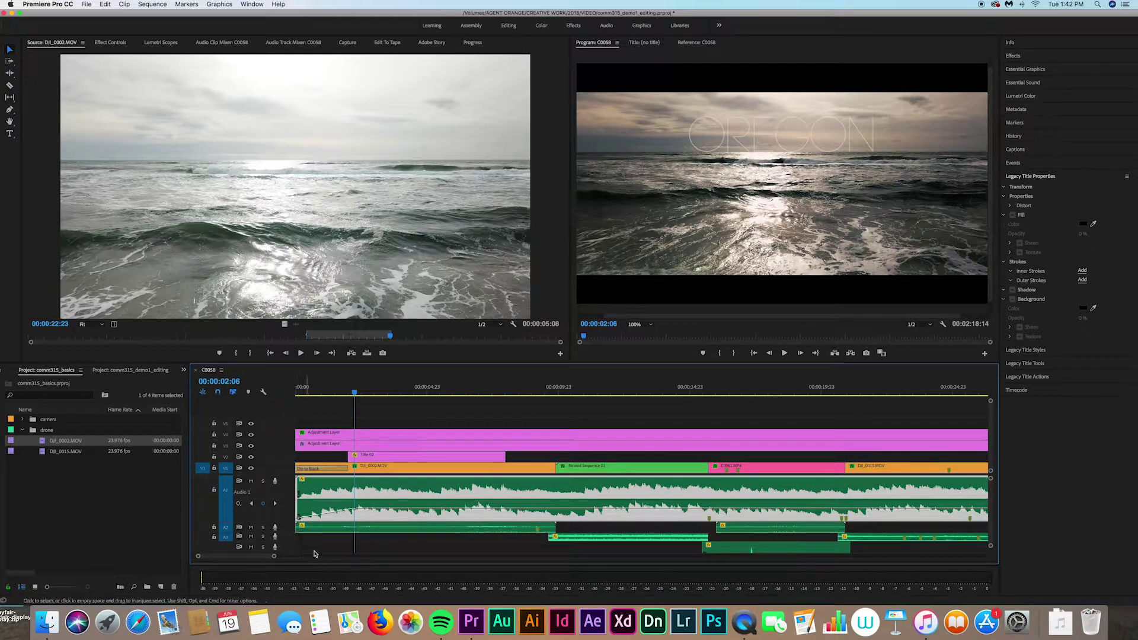
- Play the sequence from the start to check the music fade-in, and inspect its second volume keyframe
left_click_drag(354, 392, 282, 397)
key("space")
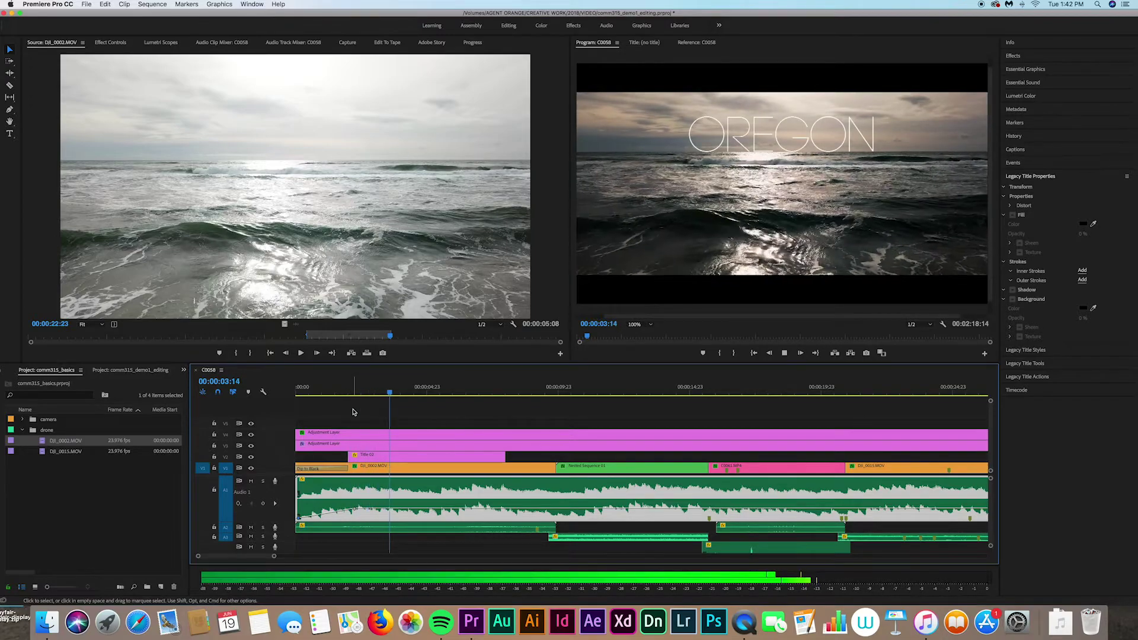
key("space")
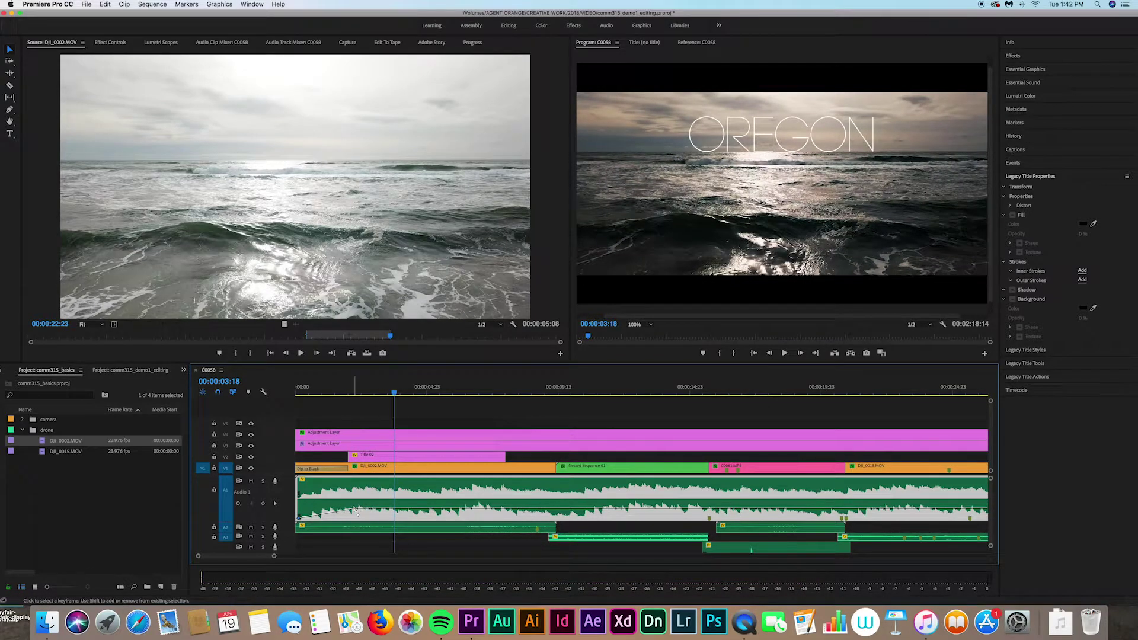
left_click_drag(356, 511, 356, 512)
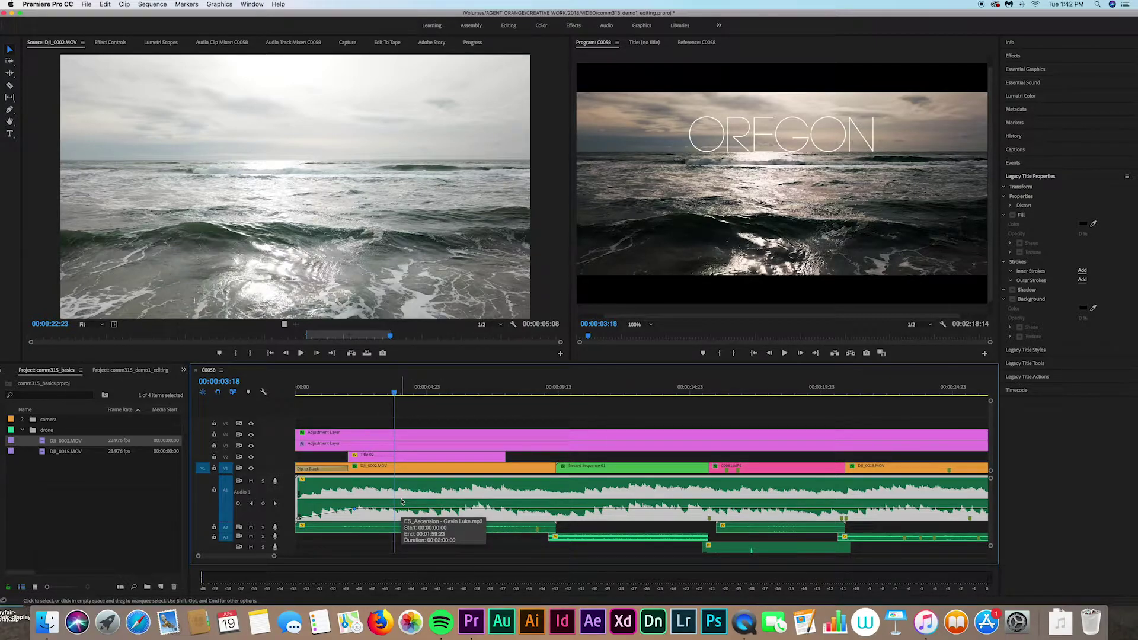
- Split the DJI_0002.MOV clip beyond the sequence's end into three pieces with the Razor tool
left_click_drag(273, 557, 382, 557)
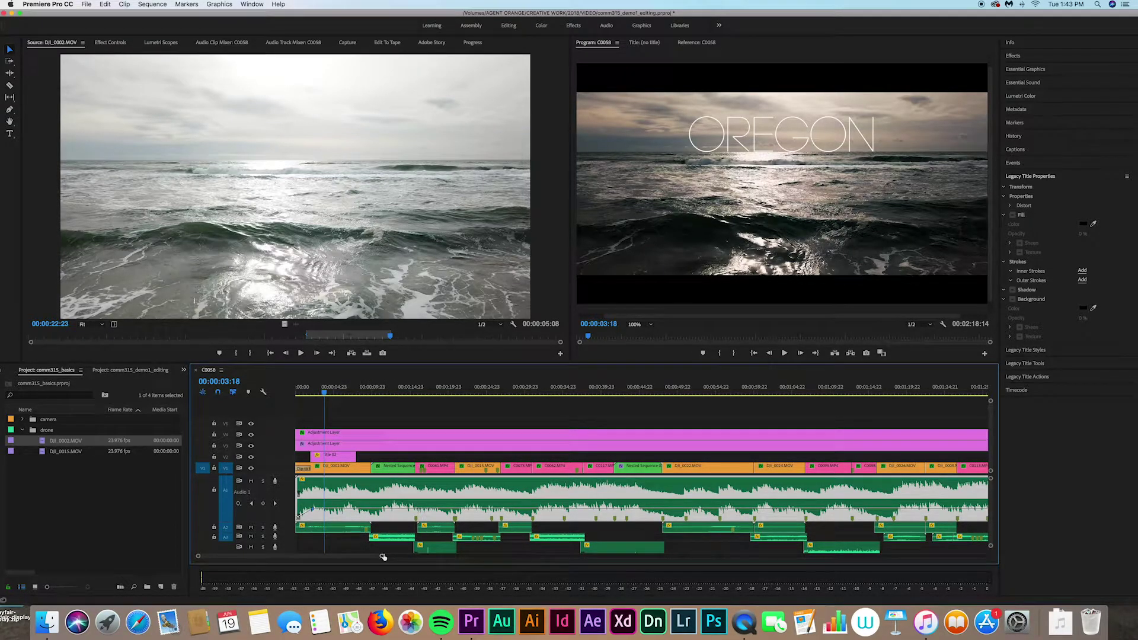
scroll(502, 503, "right", 15)
scroll(502, 503, "left", 4)
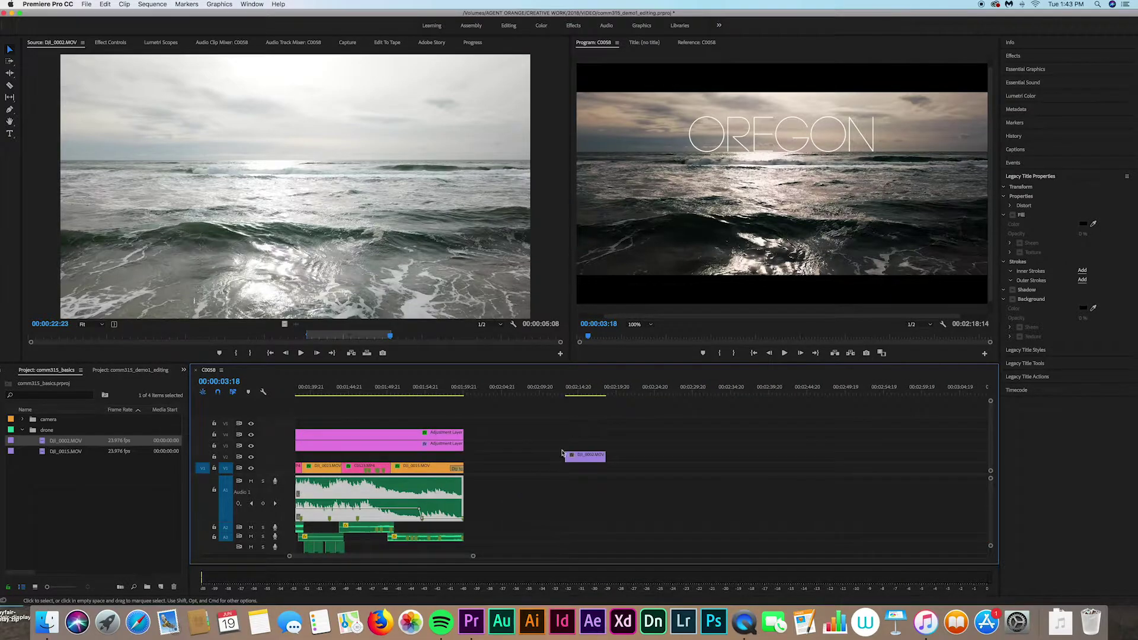
left_click_drag(473, 556, 440, 557)
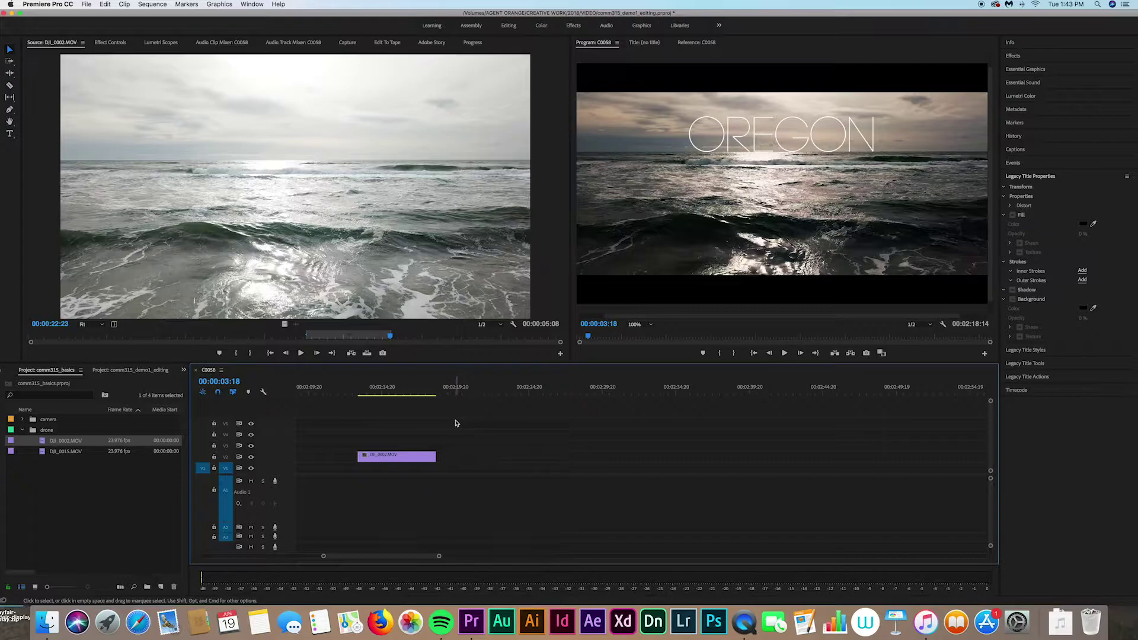
left_click(10, 87)
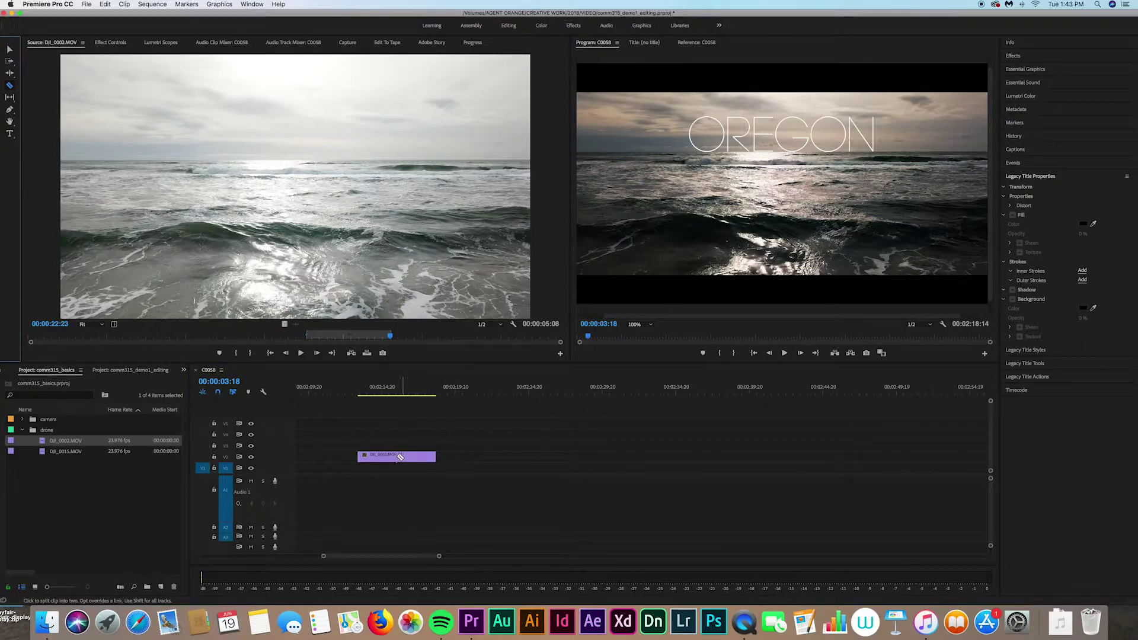
left_click(381, 456)
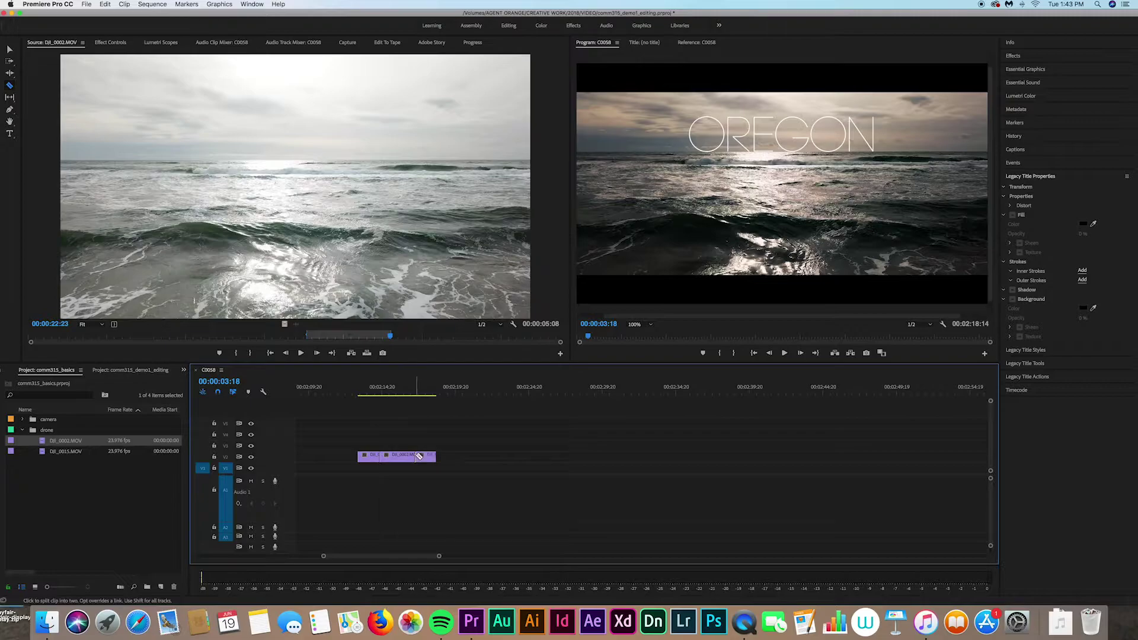
- Try to move the last cut piece of DJI_0002.MOV with the Selection tool, and open that piece as source clip
key("v")
left_click_drag(429, 459, 399, 463)
double_click(452, 459)
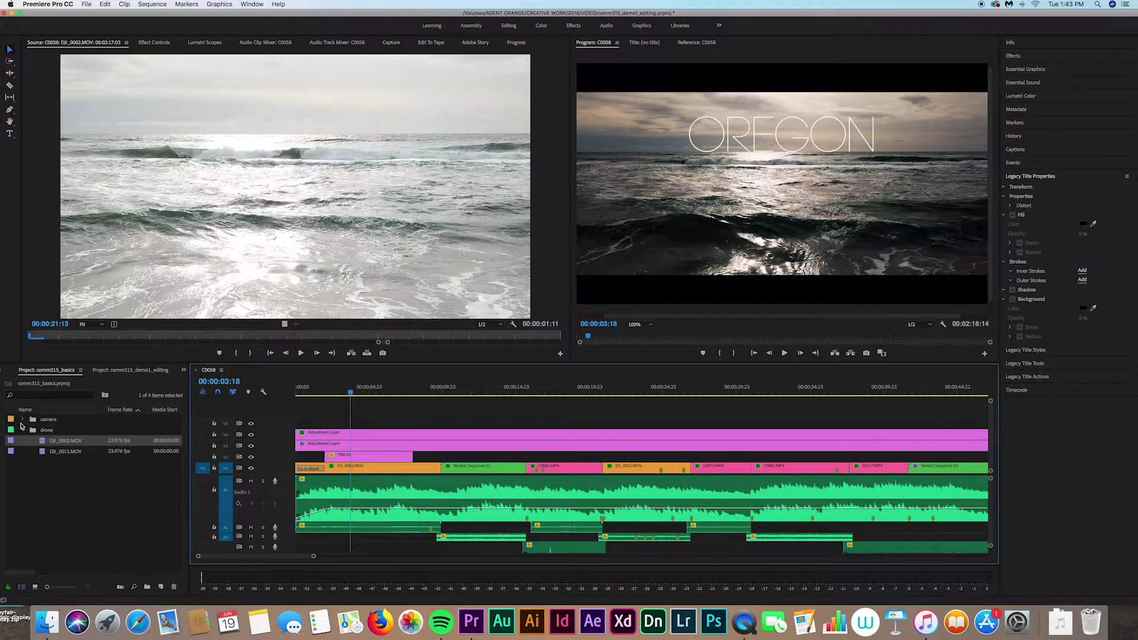
- Open C0059.MP4 from the camera bin as source clip, mark its In point at 07:18:49:05, and mute the computer's sound
left_click(23, 420)
double_click(41, 433)
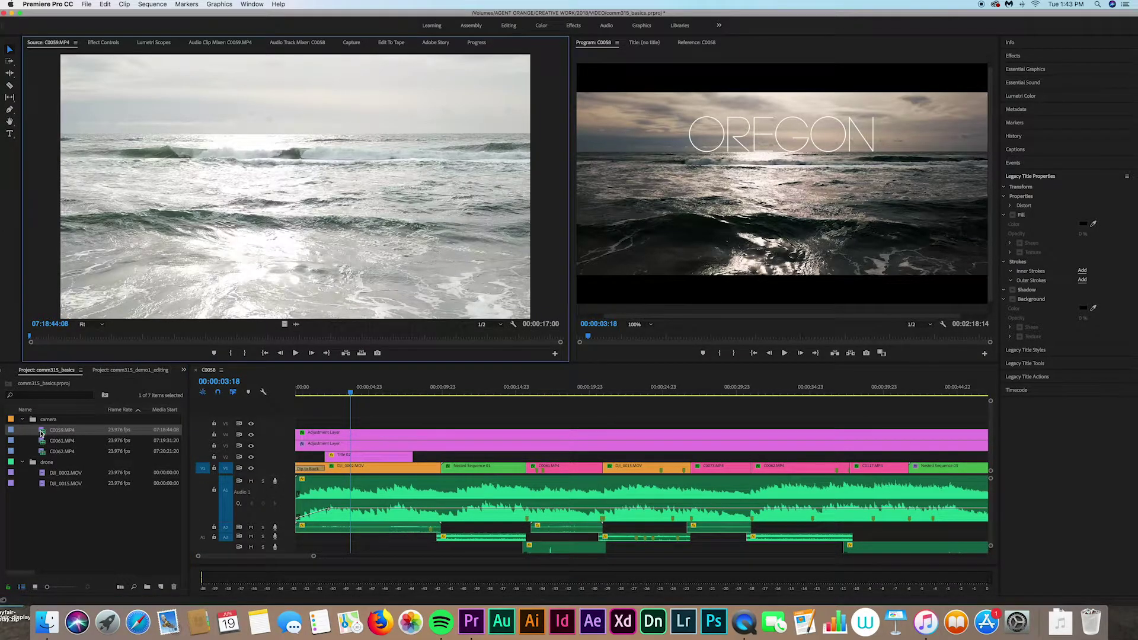
left_click_drag(32, 338, 180, 339)
left_click(232, 353)
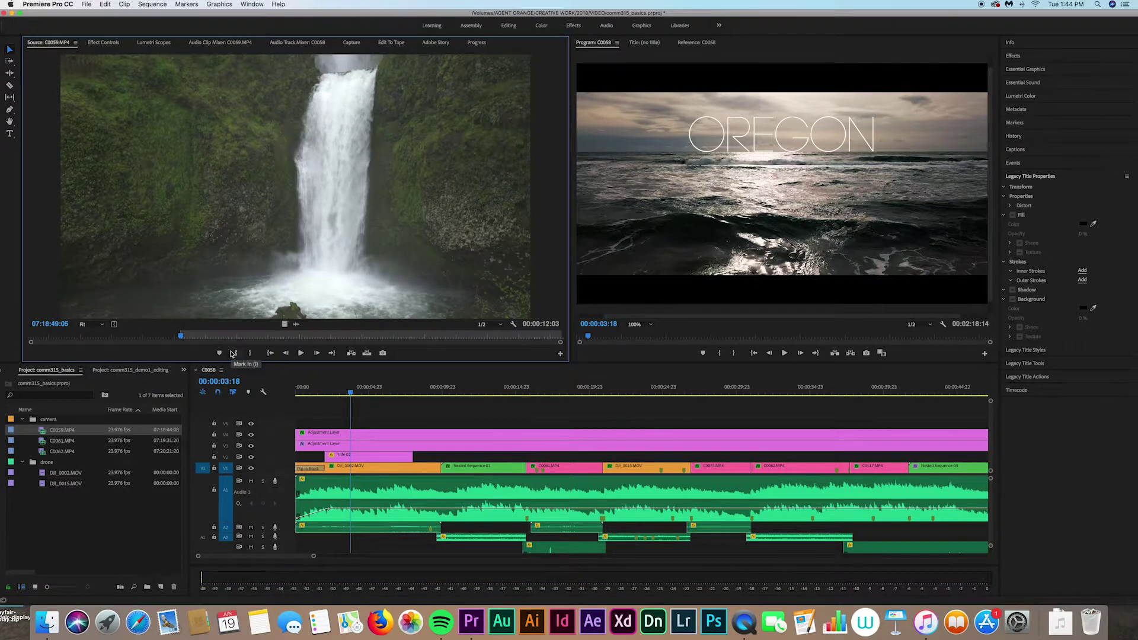
key("F10")
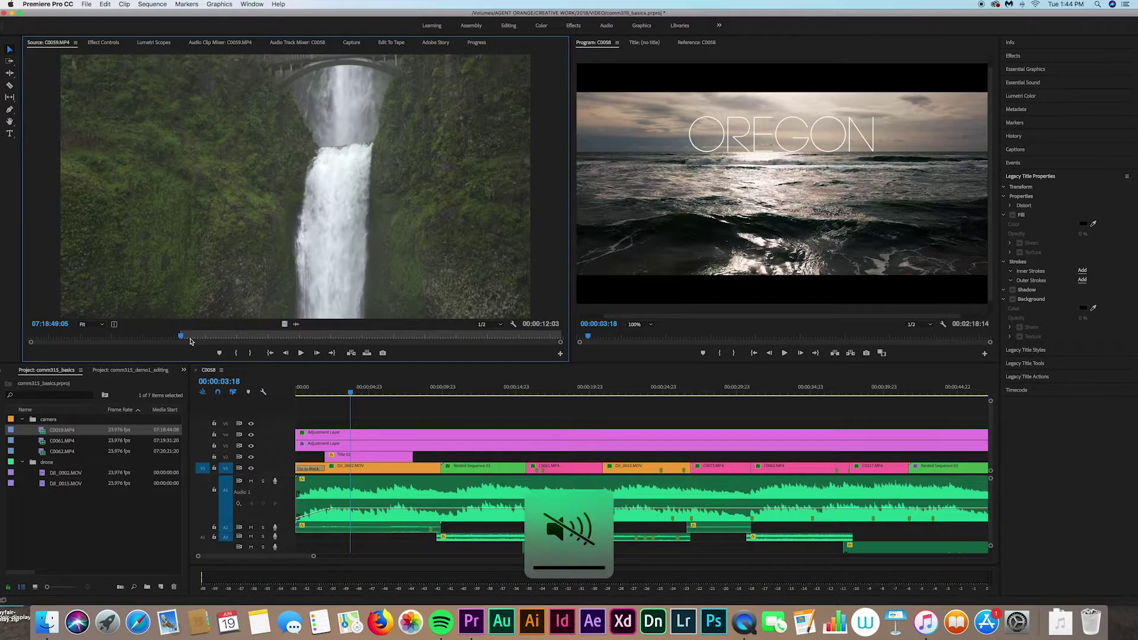
- Mark the Out point of C0059.MP4 at 07:18:51:09 in the source clip
left_click_drag(188, 339, 251, 338)
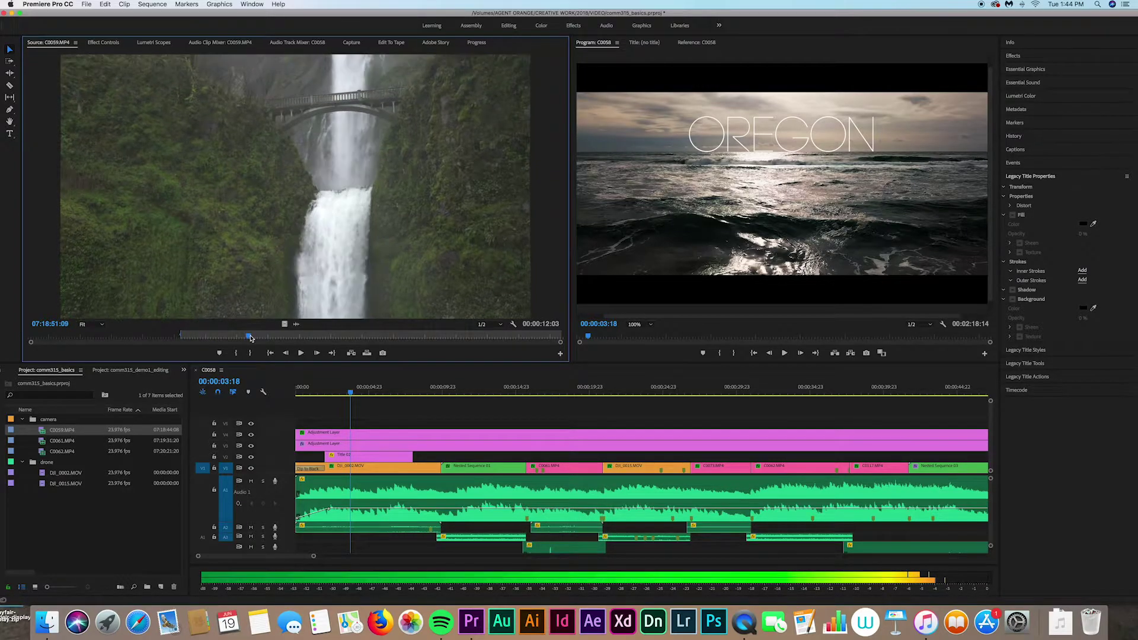
key("o")
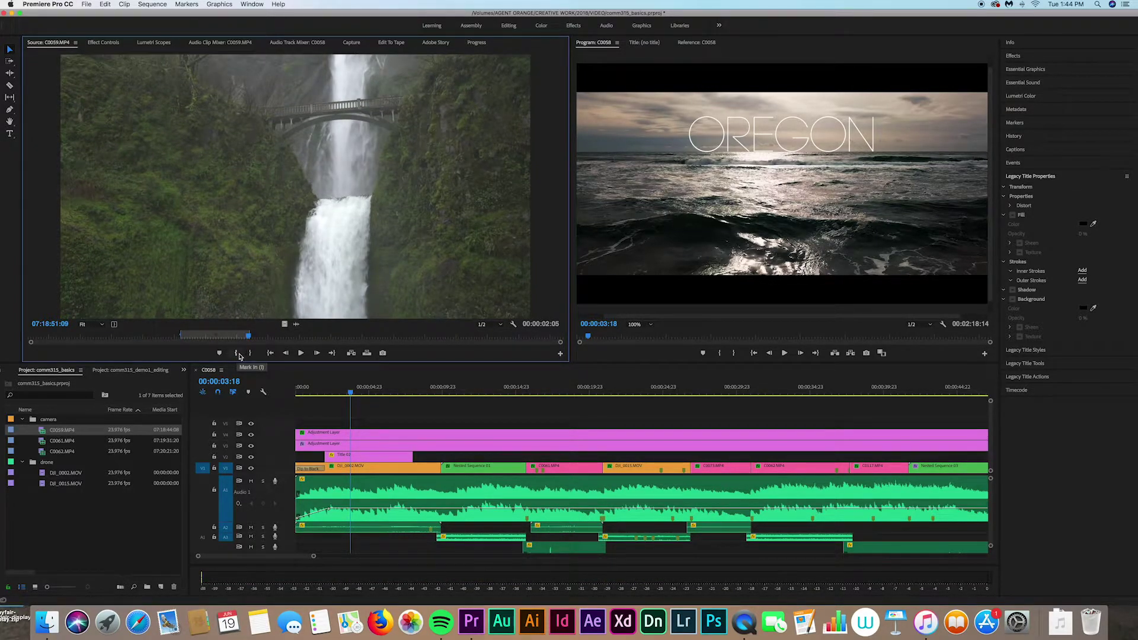
- Try placing only the video of C0059.MP4 on V2 and moving the C0061.MP4 clip up beside it, and undo both edits
left_click_drag(284, 324, 452, 457)
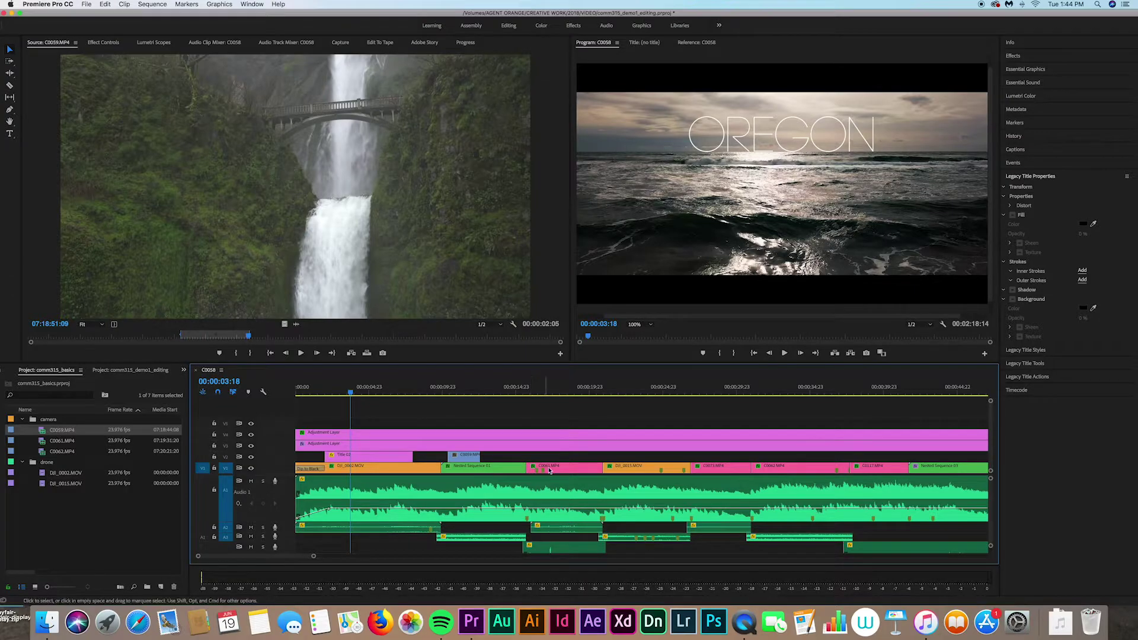
left_click_drag(549, 470, 508, 456)
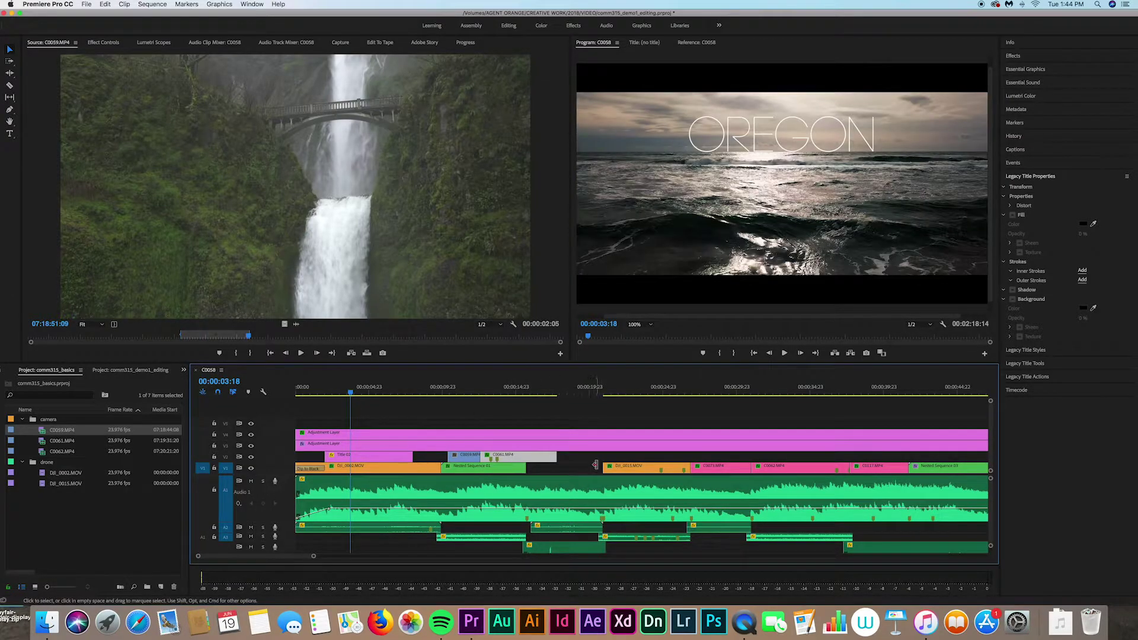
mouse_move(616, 468)
left_mouse_down()
mouse_move(570, 458)
mouse_move(596, 465)
left_mouse_up()
key("super+z")
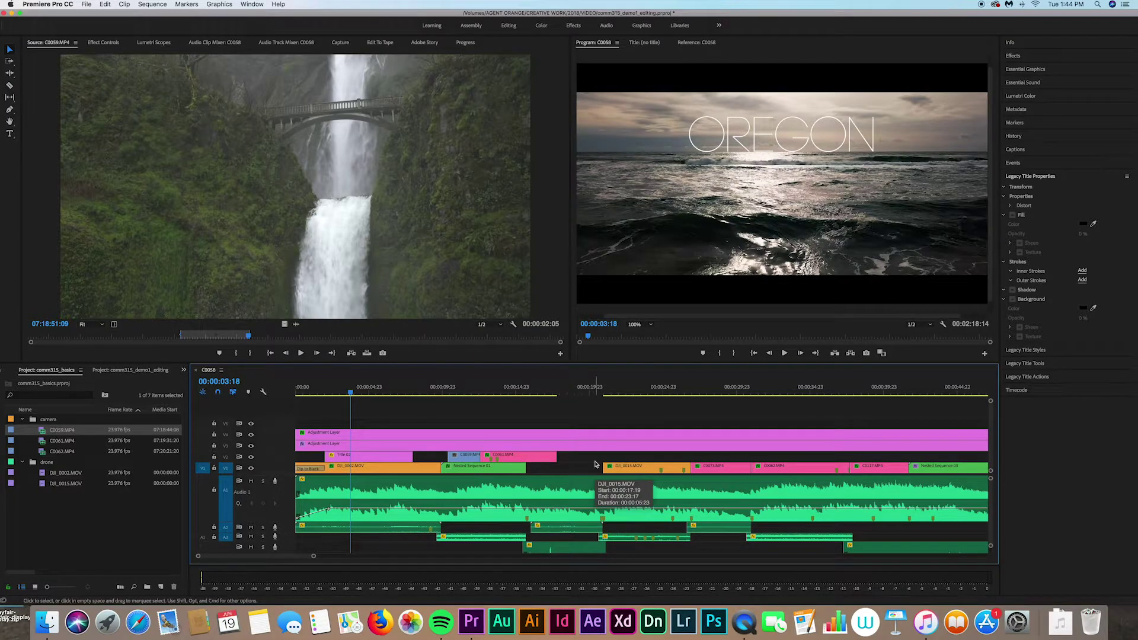
key("super+z")
key("super+z")
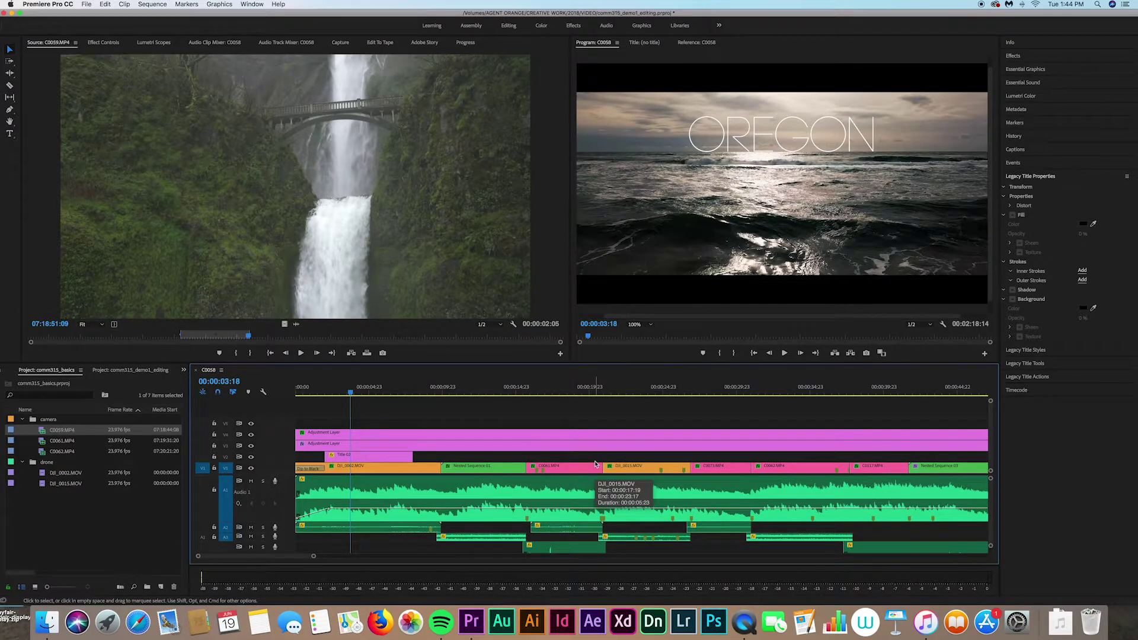
- Try extending the last DJI_0002.MOV piece beyond the sequence's end to 00:02:21:20, and undo the extension
scroll(596, 464, "right", 5)
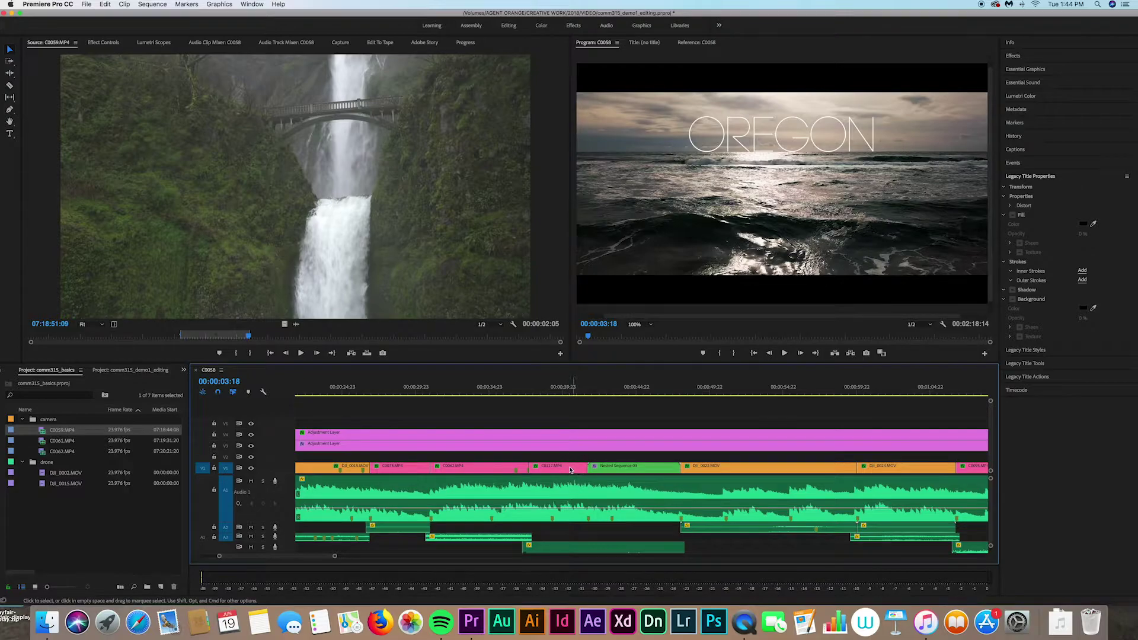
scroll(578, 469, "right", 20)
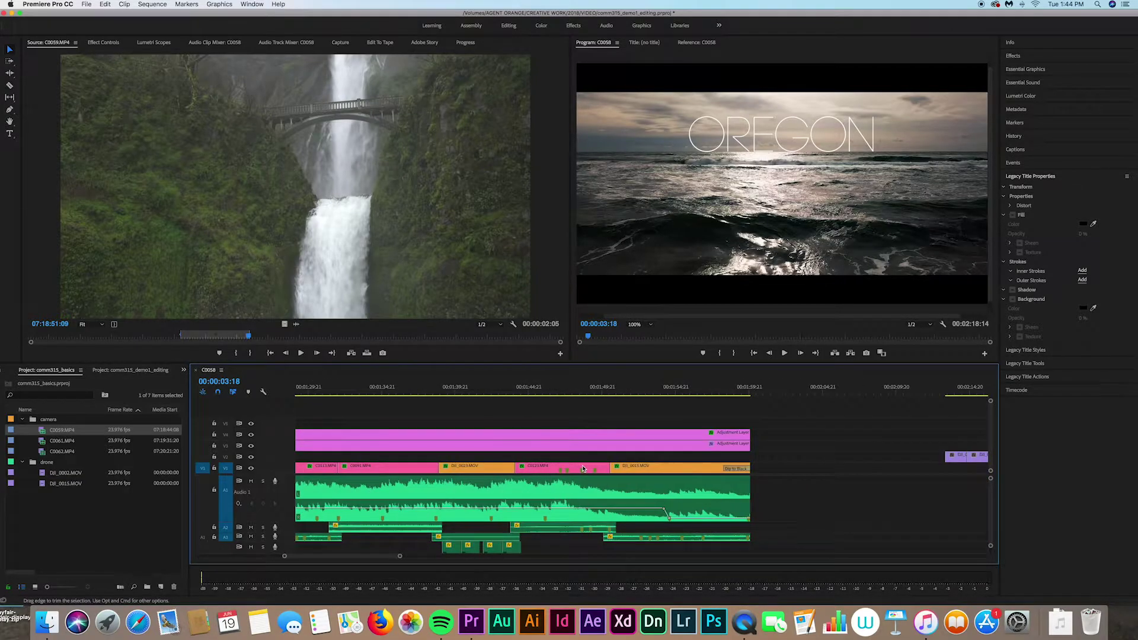
scroll(578, 468, "left", 5)
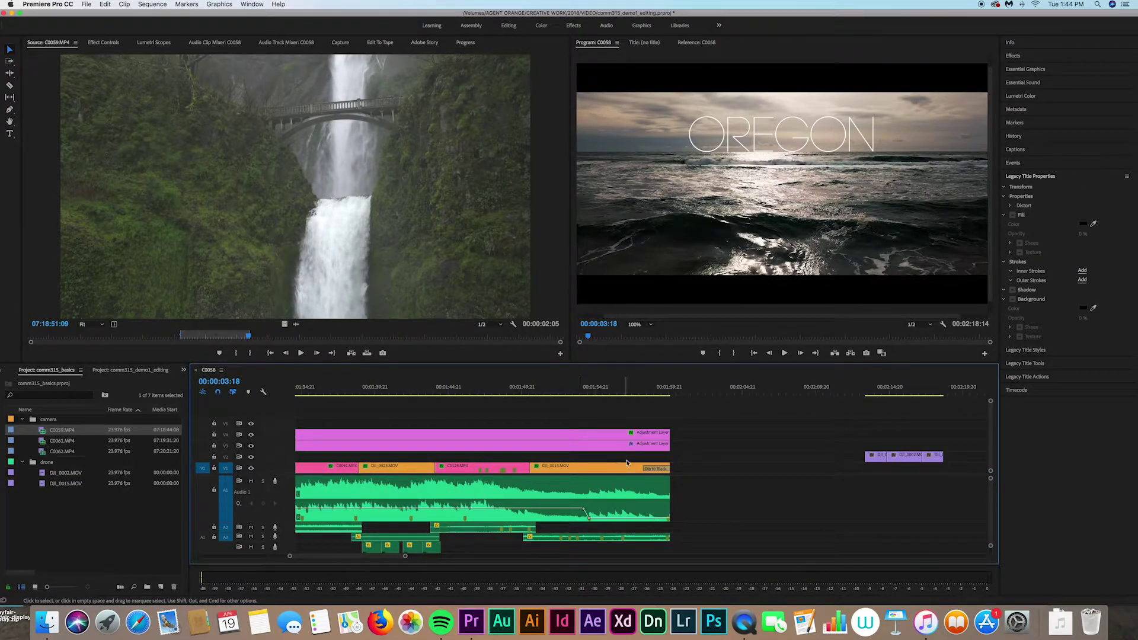
scroll(626, 463, "right", 8)
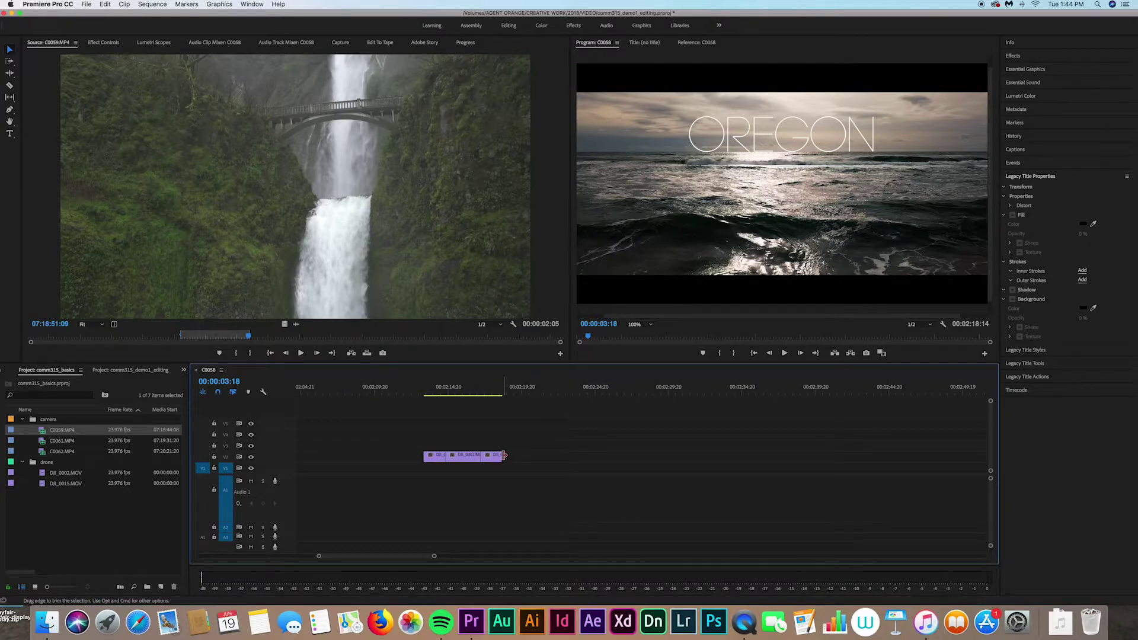
left_click_drag(500, 456, 548, 458)
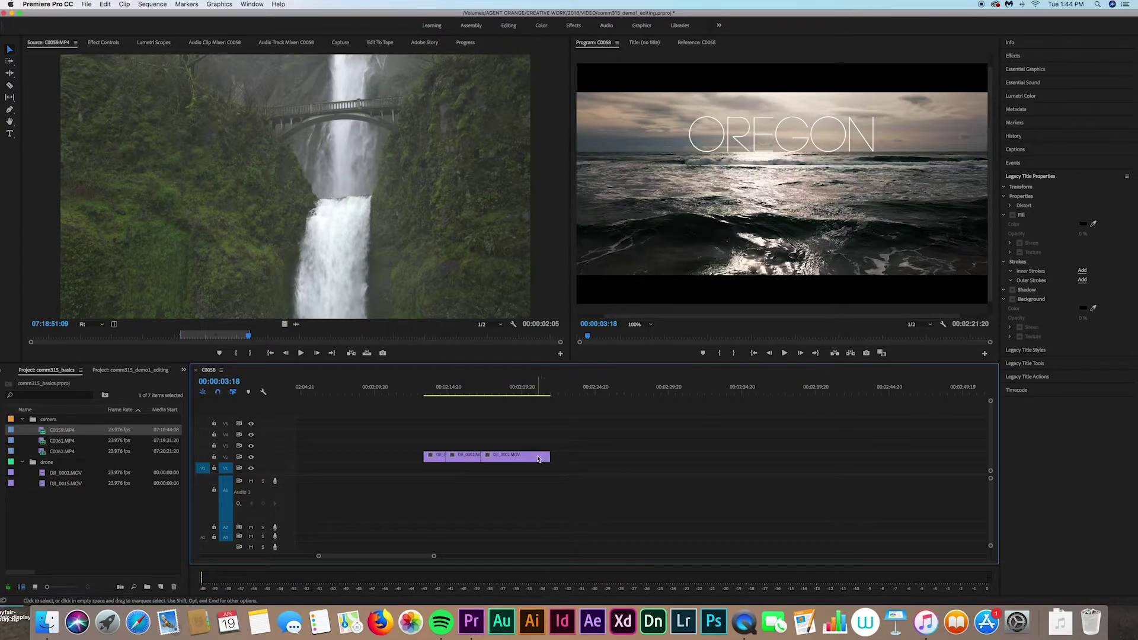
key("super+z")
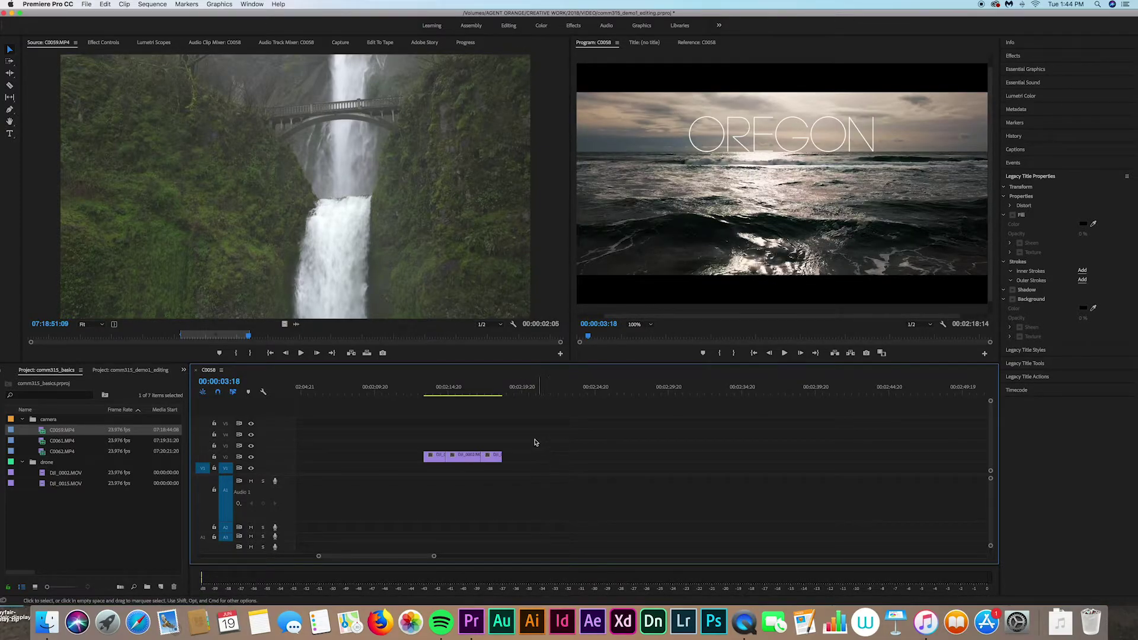
- Extend the last DJI_0002.MOV piece to 00:02:21:16, and trim its end back to 00:02:19:18
left_click(501, 391)
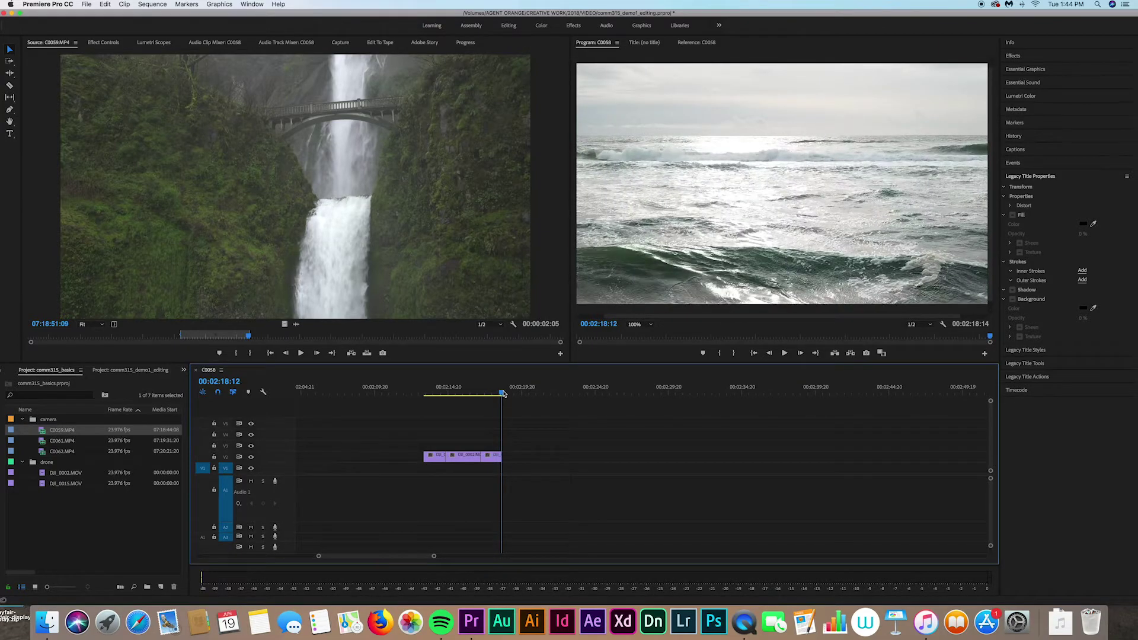
left_click_drag(500, 394, 497, 394)
left_click_drag(502, 457, 548, 457)
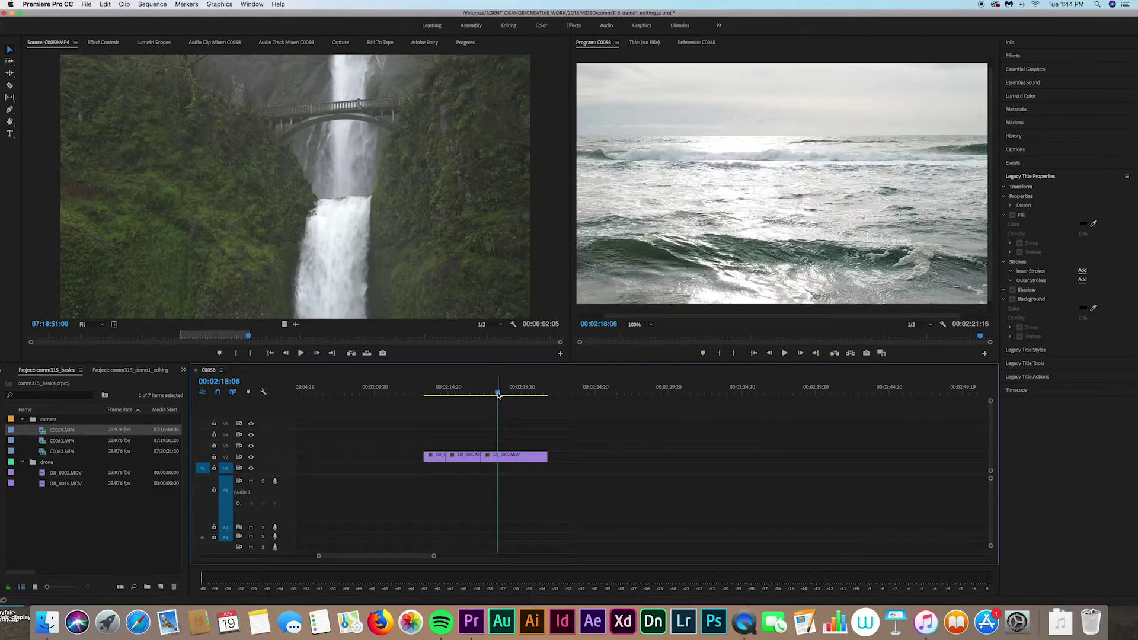
left_click(534, 395)
left_click_drag(534, 395, 513, 395)
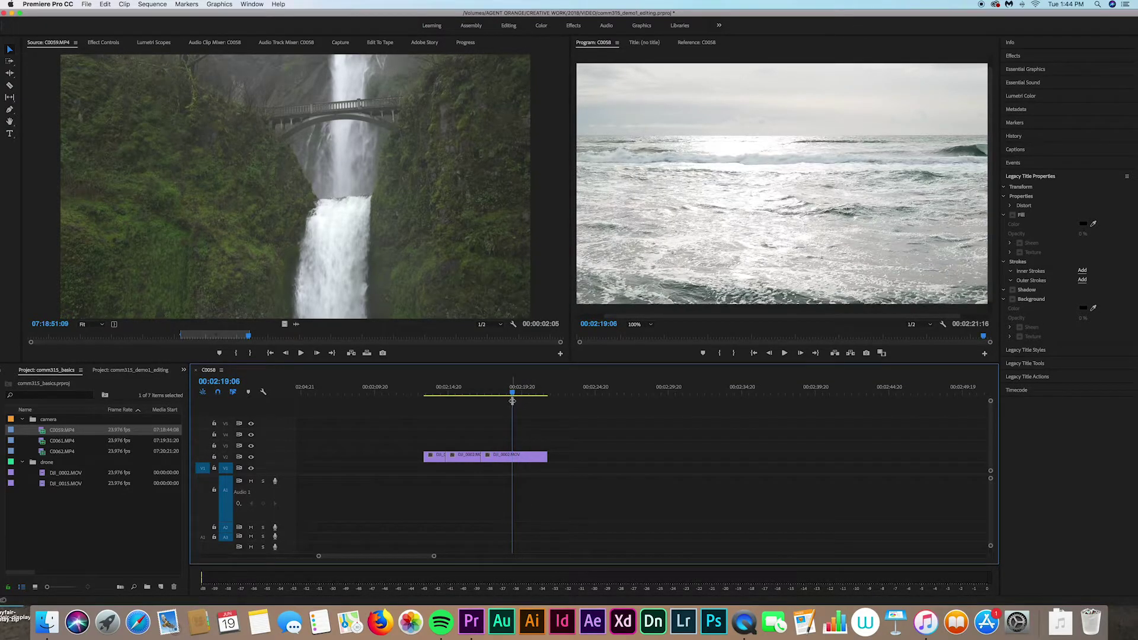
left_click_drag(550, 456, 524, 459)
- Cut the last DJI_0002.MOV piece near its end with the Razor tool, and try deleting the cut-off tail
key("c")
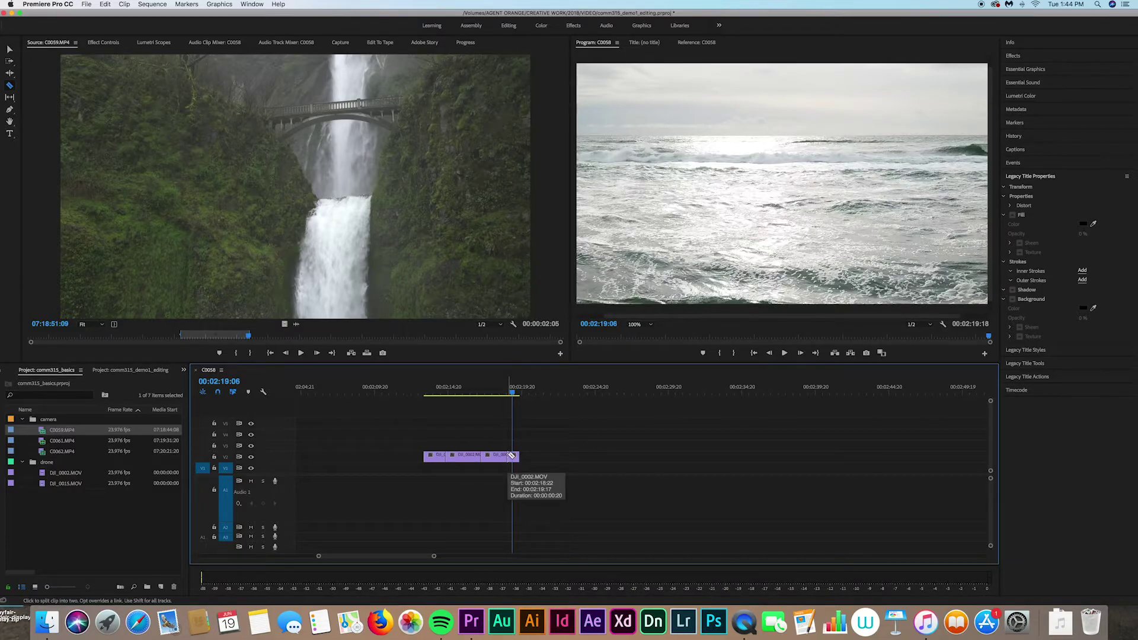
left_click(512, 455)
key("v")
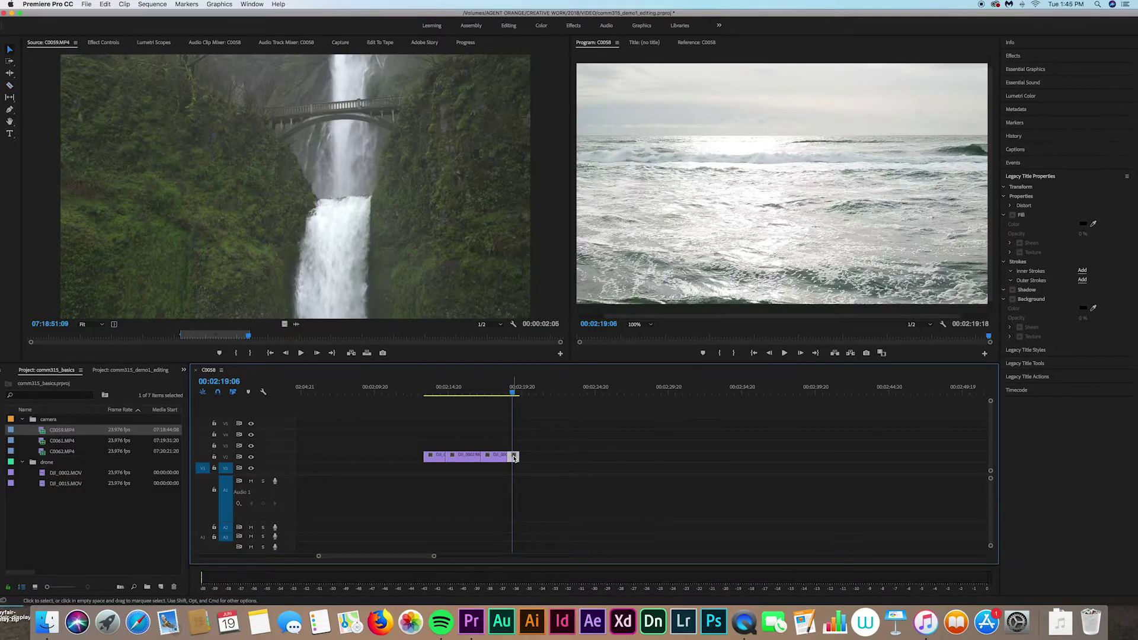
key("Delete")
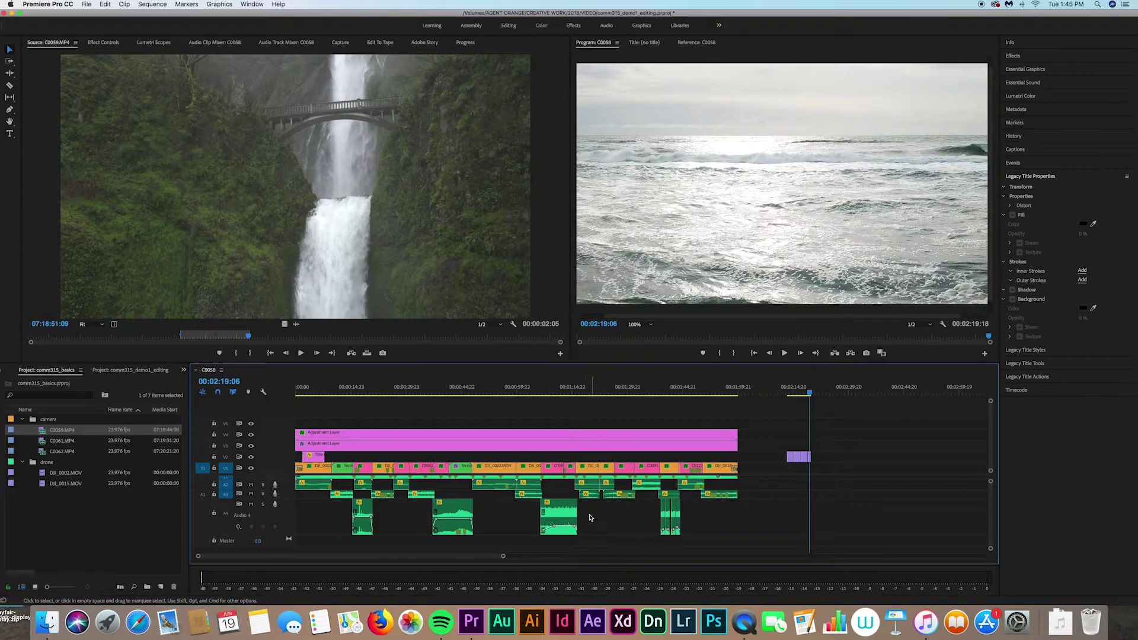
- Try shortening the Waterfall Splash sound clip by trimming its end and by razoring and deleting its tail, undoing both
mouse_move(577, 514)
left_mouse_down()
mouse_move(618, 513)
mouse_move(566, 513)
left_mouse_up()
key("super+z")
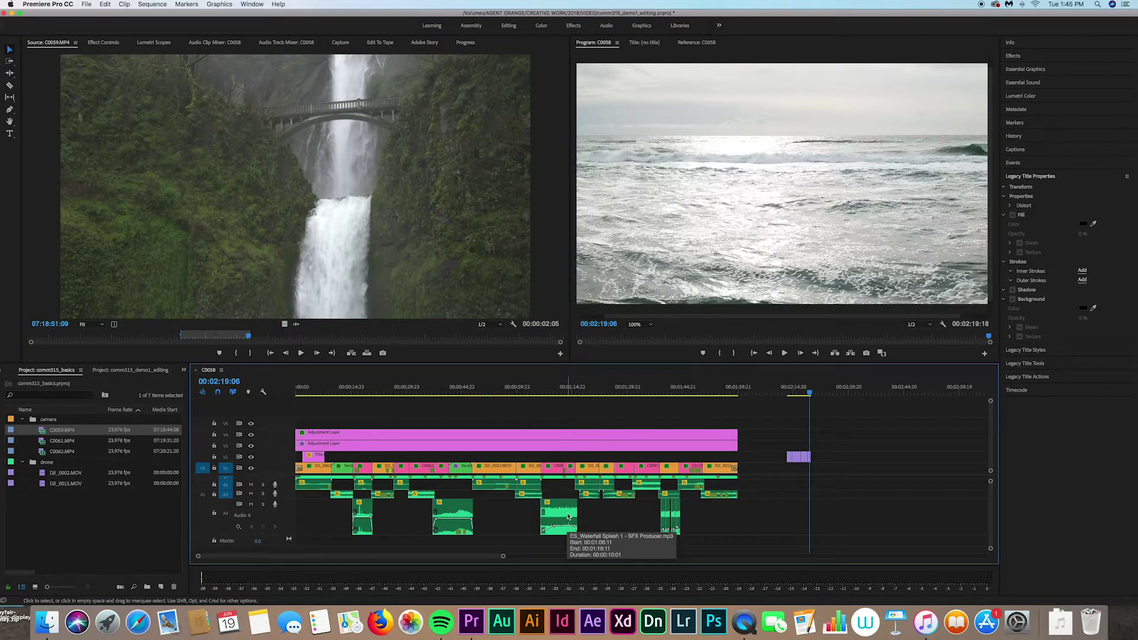
key("c")
left_click(564, 513)
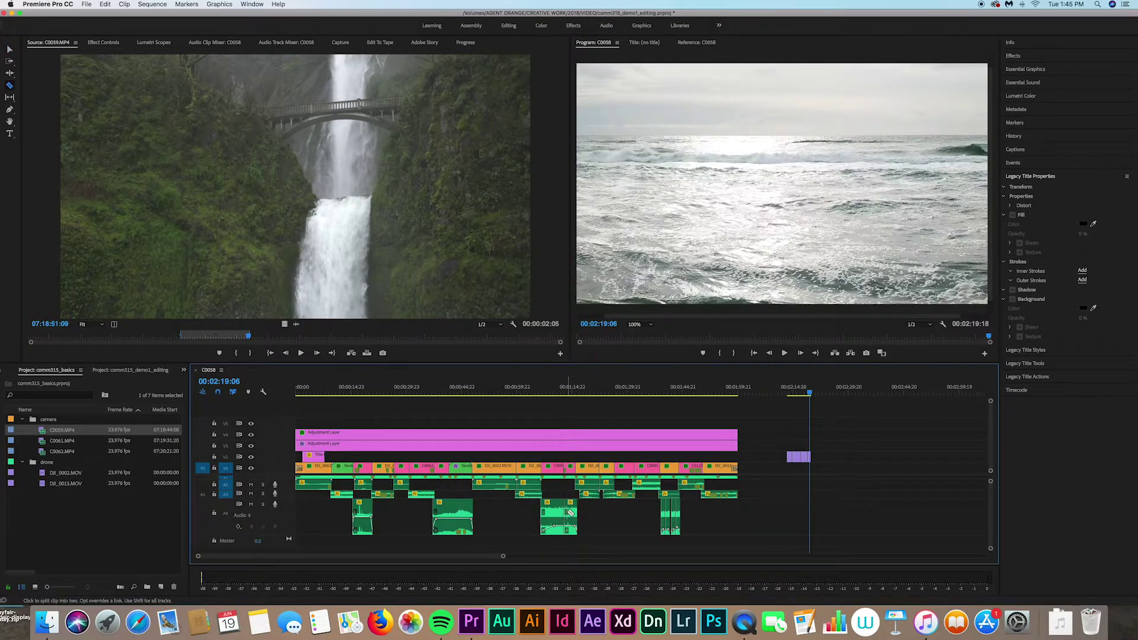
key("v")
left_click(573, 514)
key("Delete")
key("super+z")
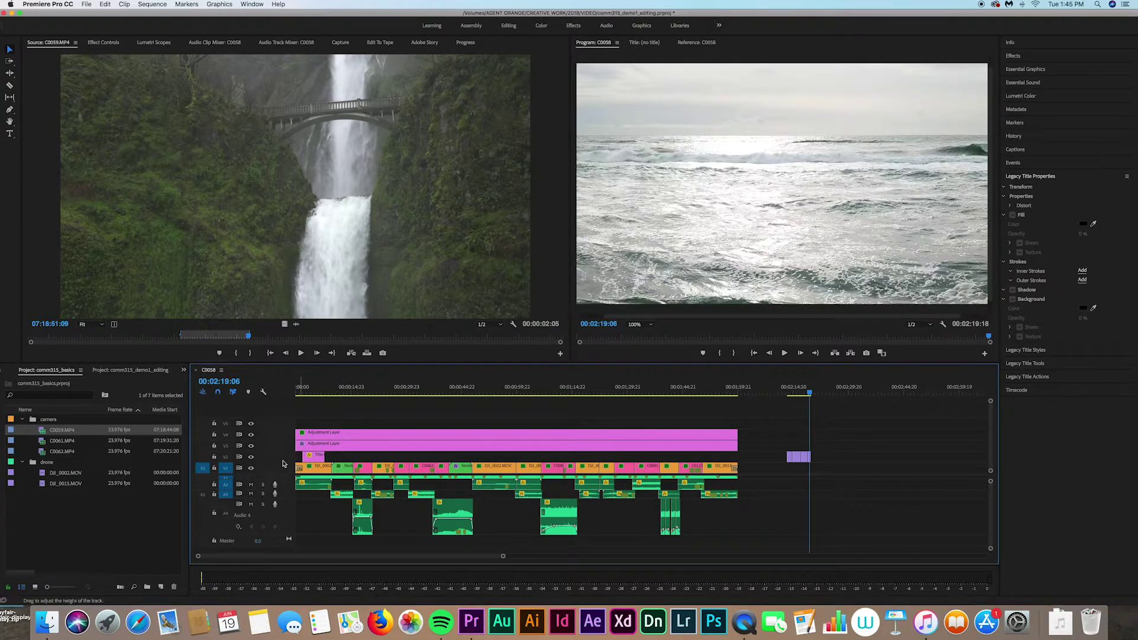
- Move the middle DJI_0002.MOV piece up to track V7 near the main edit's end, and remove it there
scroll(275, 516, "up", 5)
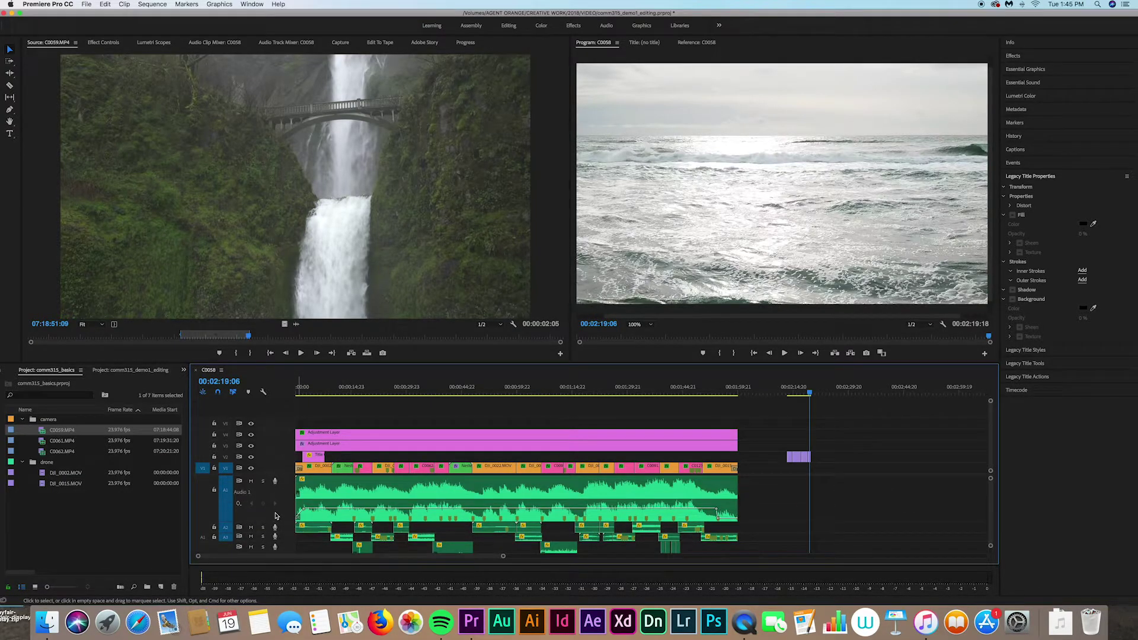
scroll(276, 517, "down", 5)
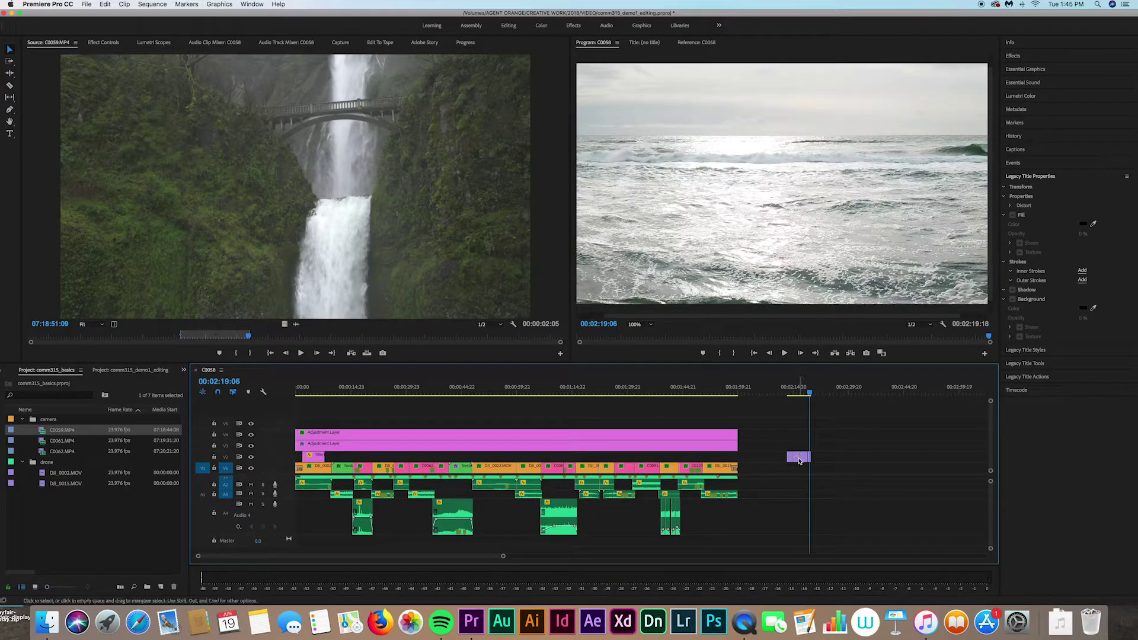
left_click_drag(799, 461, 704, 401)
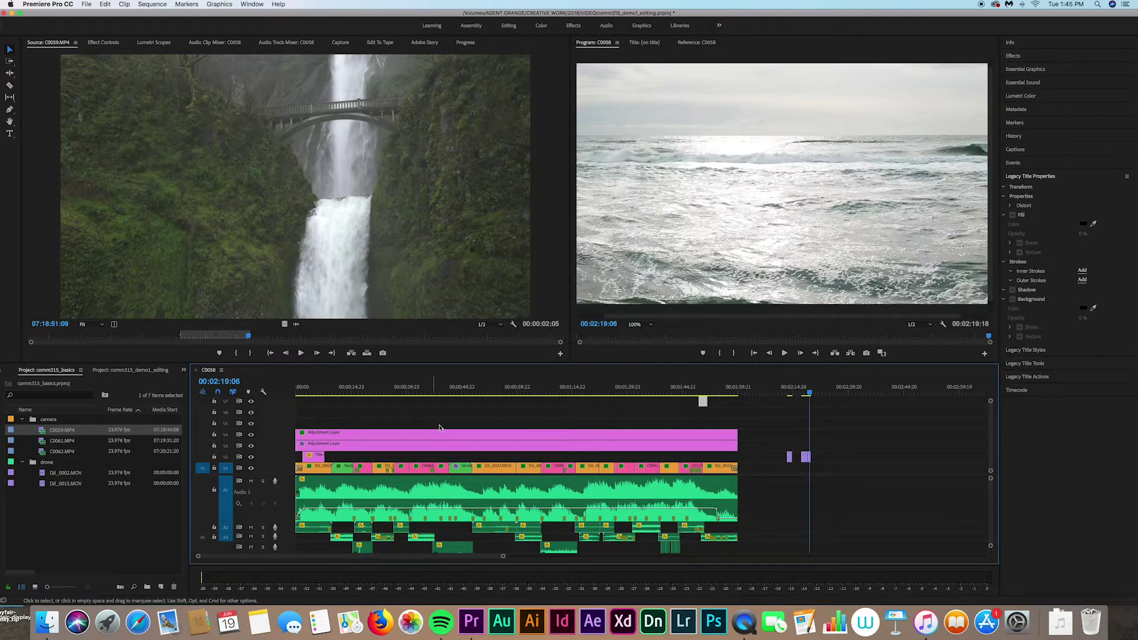
scroll(472, 452, "up", 1)
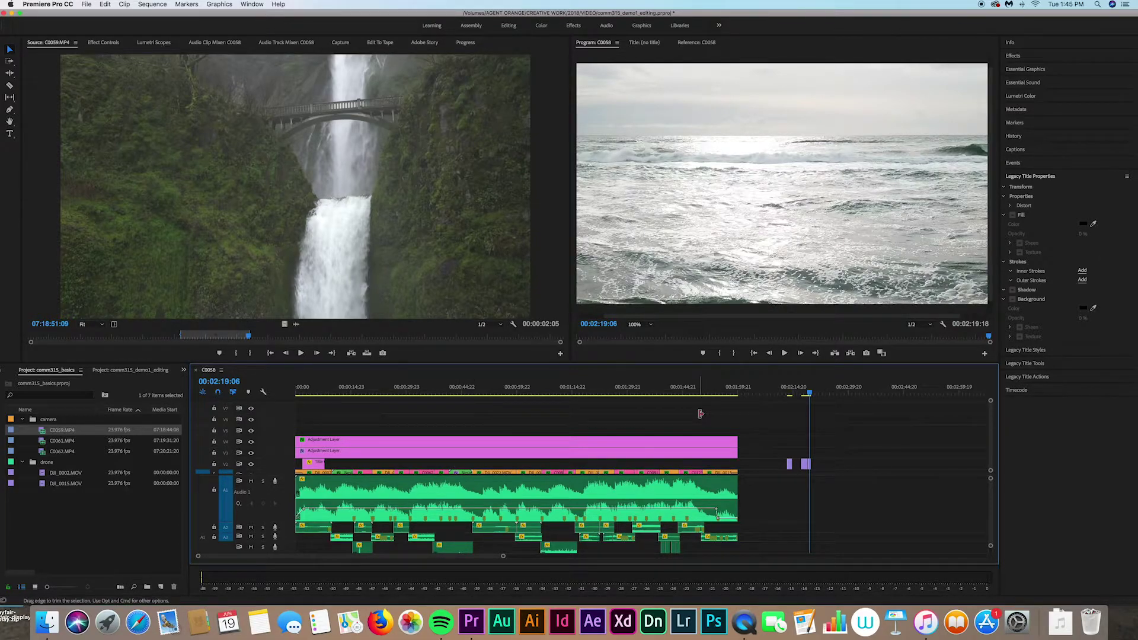
- Raise the playback speed of the first DJI_0002.MOV piece with Speed/Duration so that the piece becomes shorter
left_click_drag(503, 556, 389, 559)
left_click(492, 392)
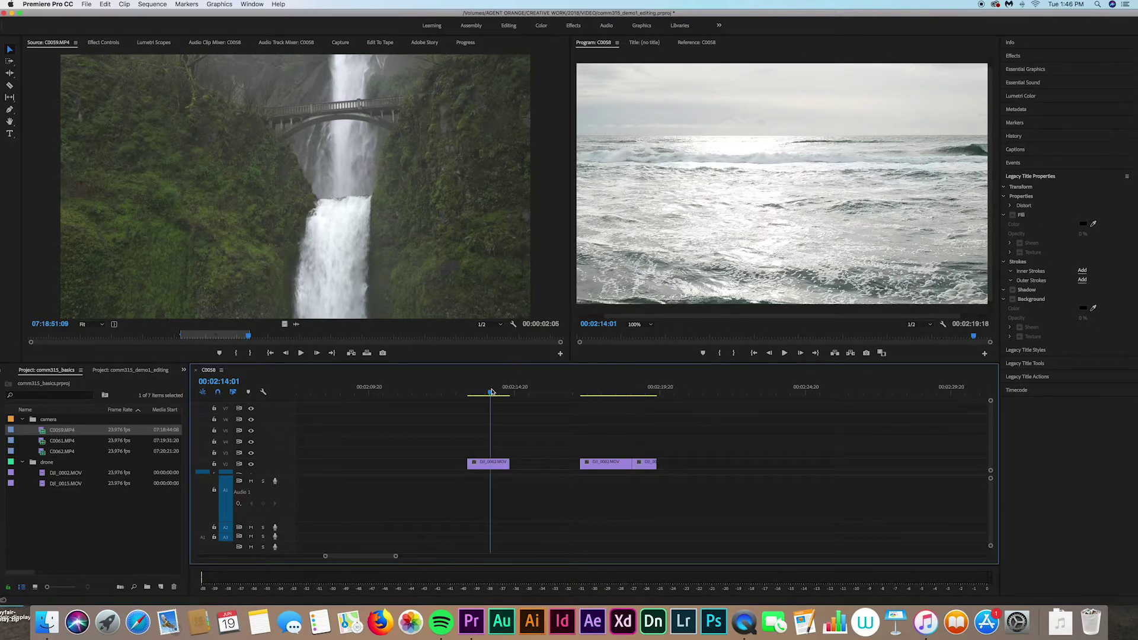
mouse_move(490, 392)
left_mouse_down()
mouse_move(465, 394)
mouse_move(509, 394)
mouse_move(488, 394)
left_mouse_up()
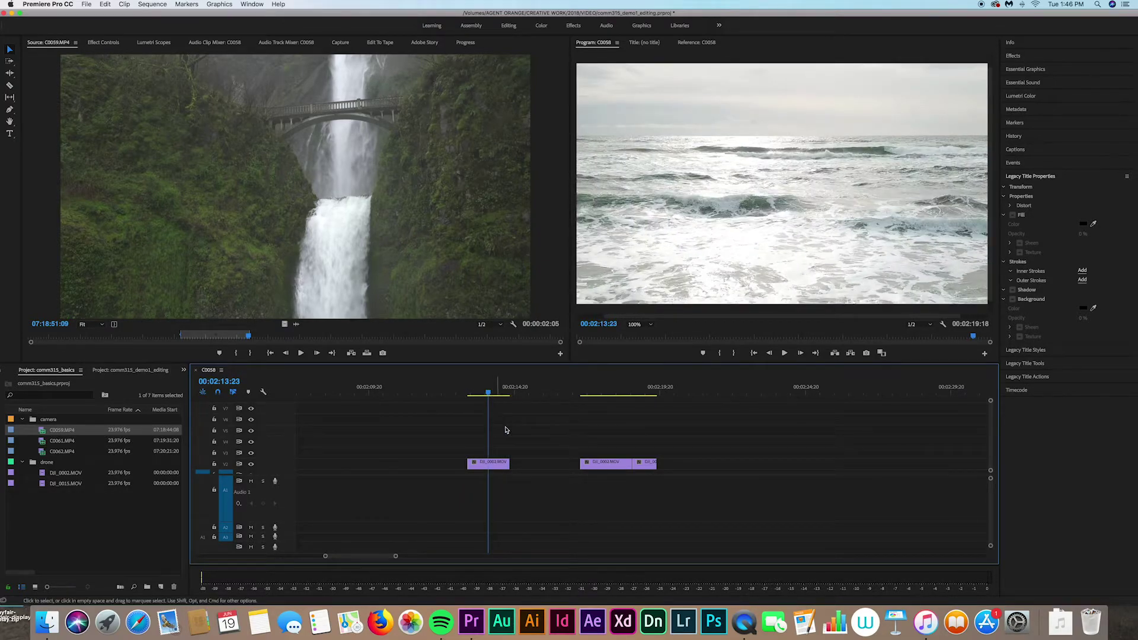
right_click(497, 466)
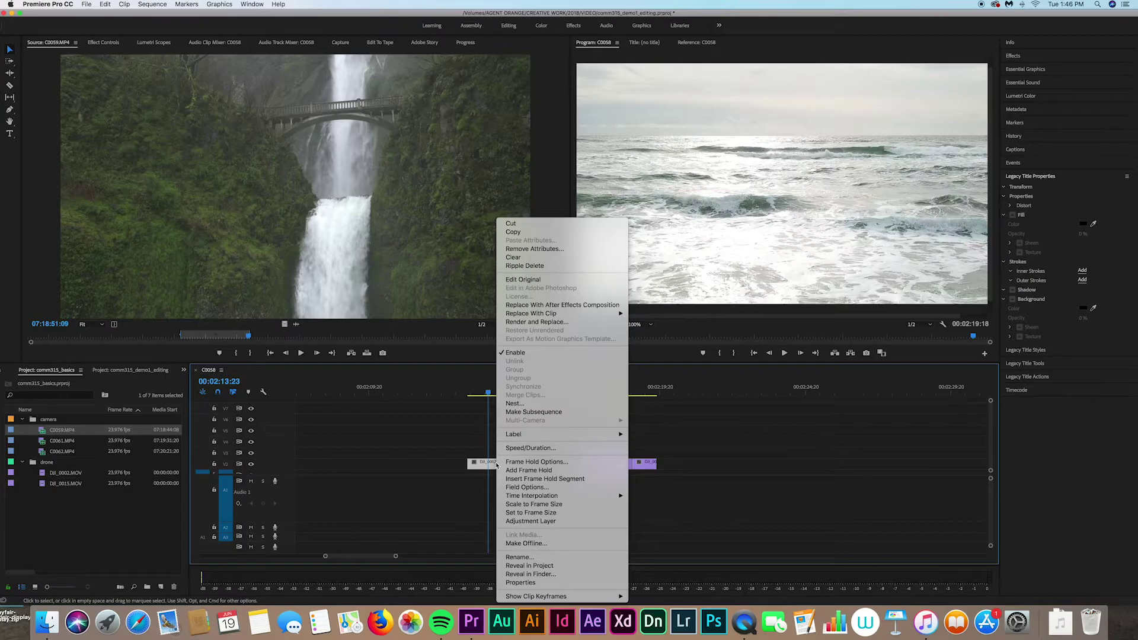
left_click(537, 450)
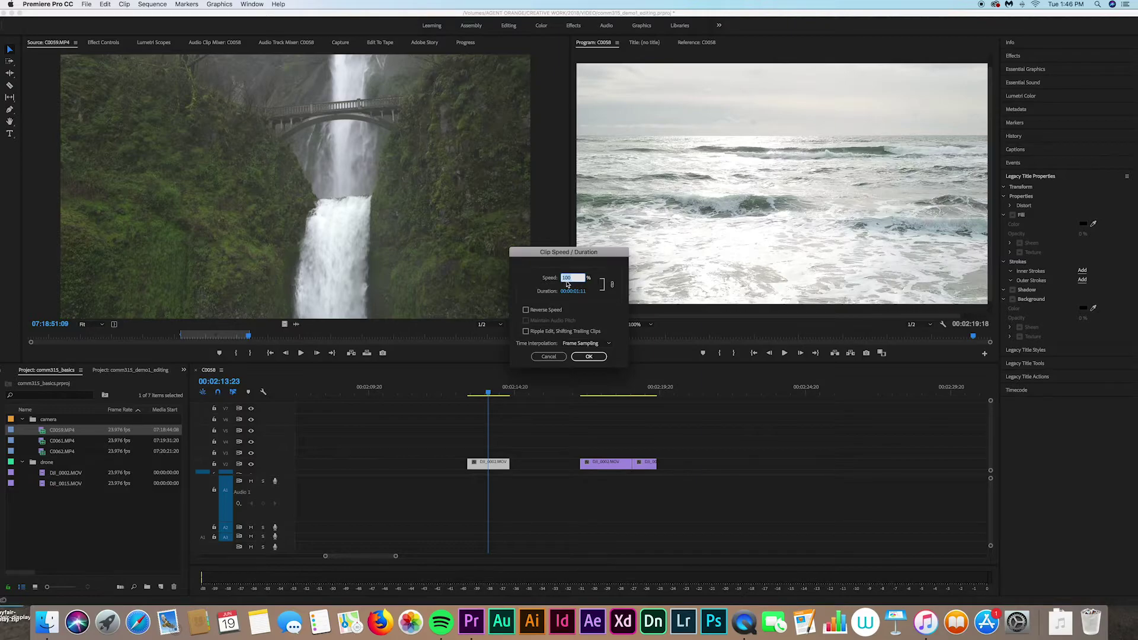
left_click_drag(581, 294, 578, 294)
left_click(593, 289)
left_click_drag(565, 278, 562, 172)
left_click(594, 361)
left_click(588, 356)
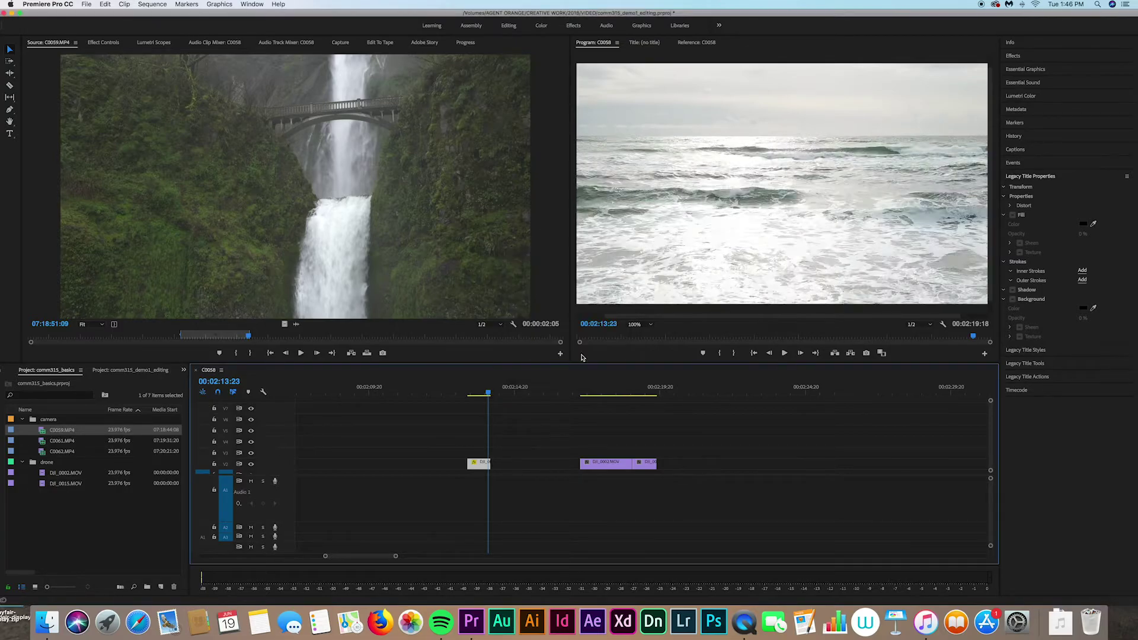
- Extend the end of the speed-changed DJI_0002.MOV piece and play it back to check the motion
left_click_drag(485, 395, 470, 395)
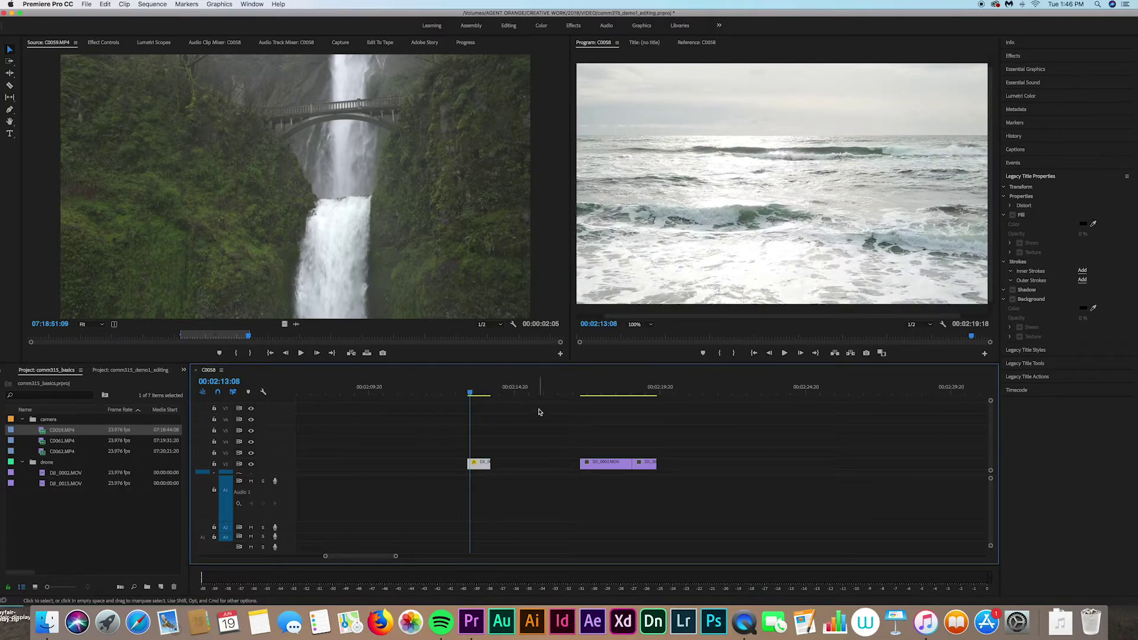
key("space")
left_click_drag(642, 393, 603, 395)
left_click_drag(618, 463, 666, 462)
key("space")
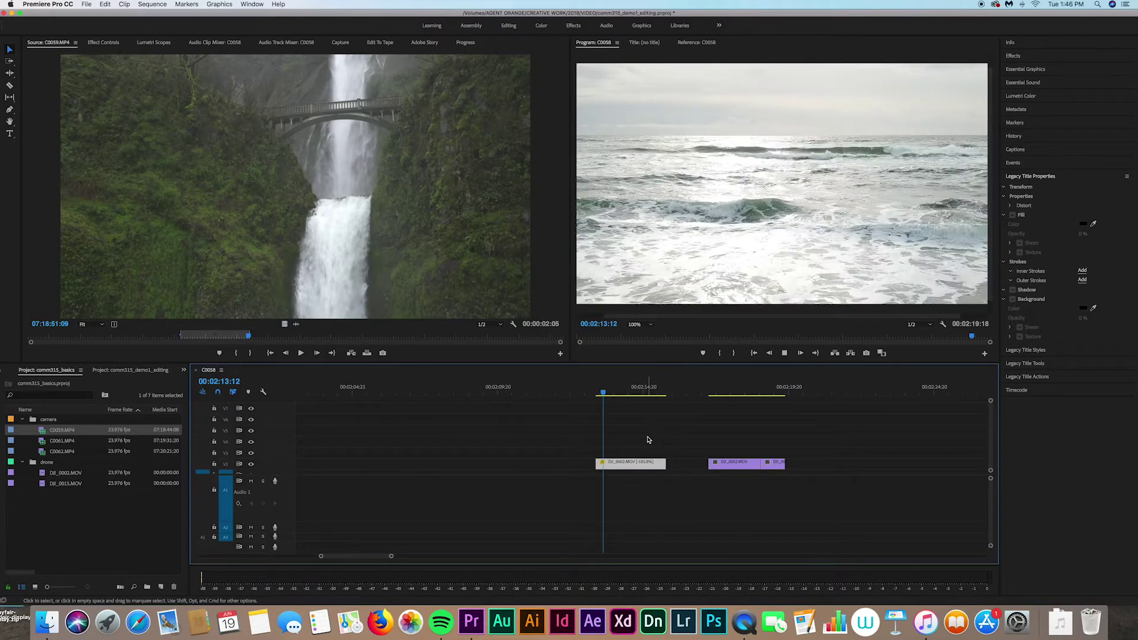
left_click(648, 440)
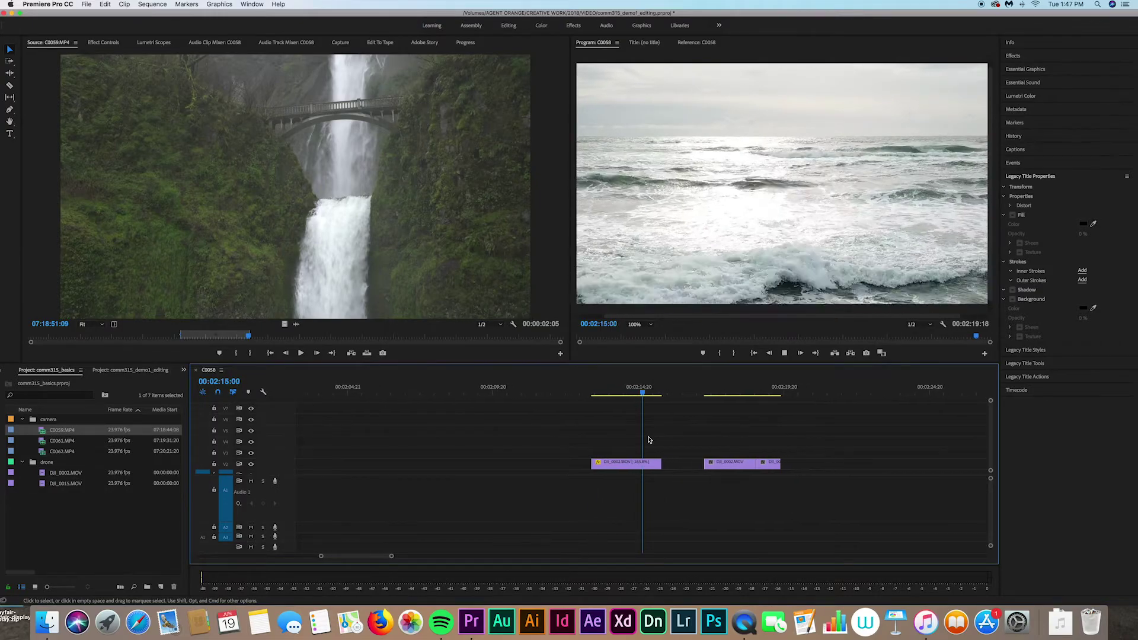
- Remove the remaining DJI_0002.MOV pieces beyond the main edit, and place the playhead at 00:00:17:05
key("backslash")
left_click(341, 393)
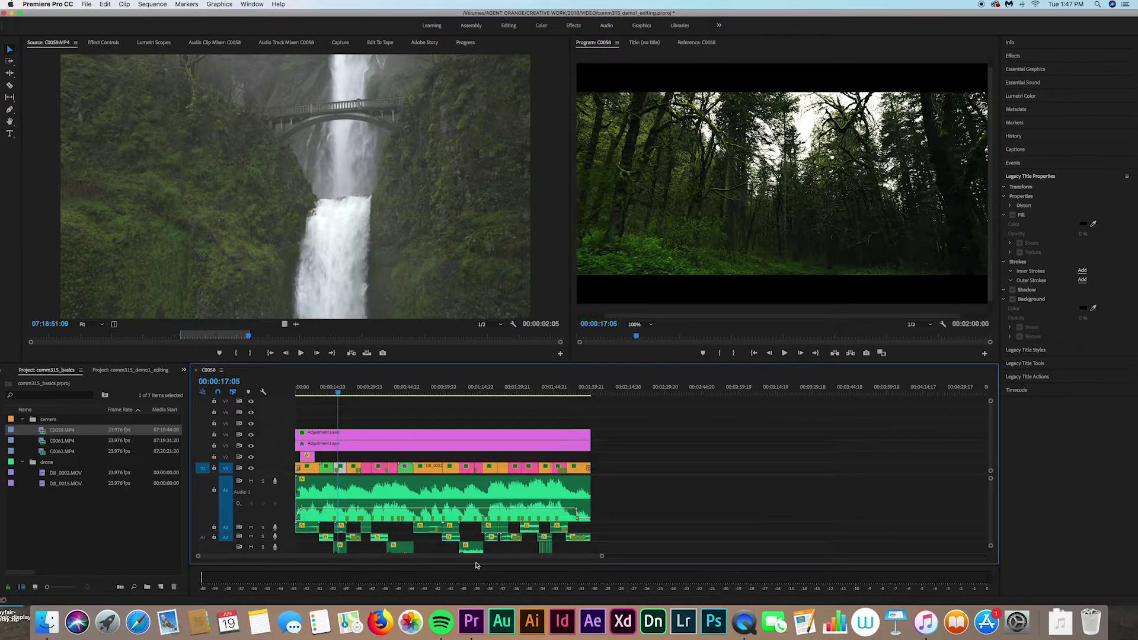
left_click_drag(602, 556, 337, 557)
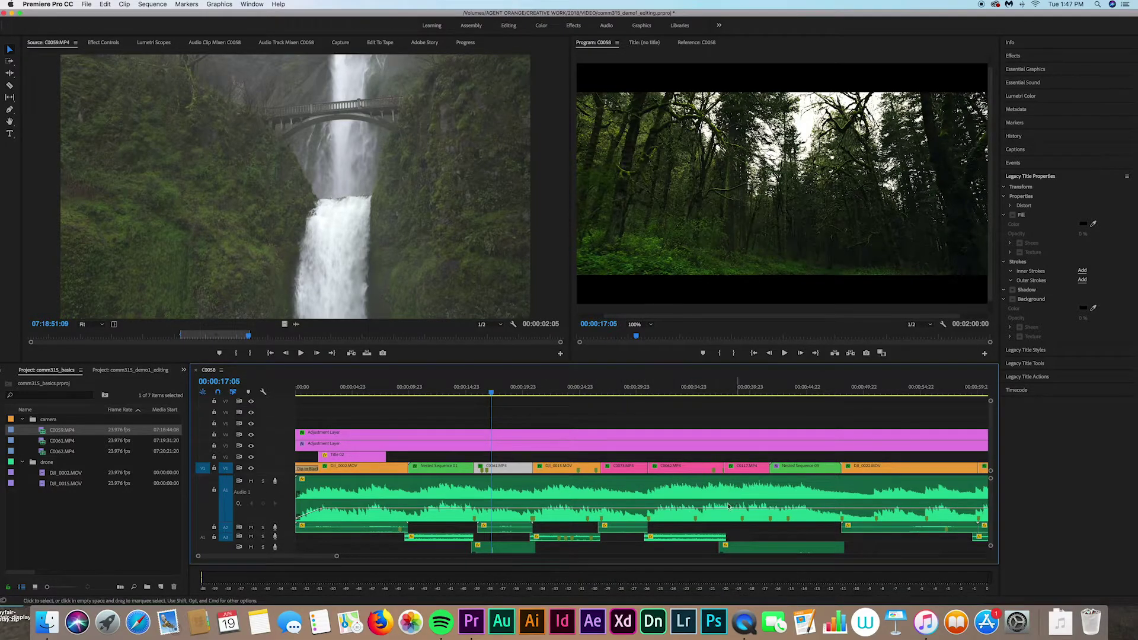
- Play the beach drone clip on V1 from 00:00:50:07 to preview it with the music track
scroll(589, 516, "down", 10)
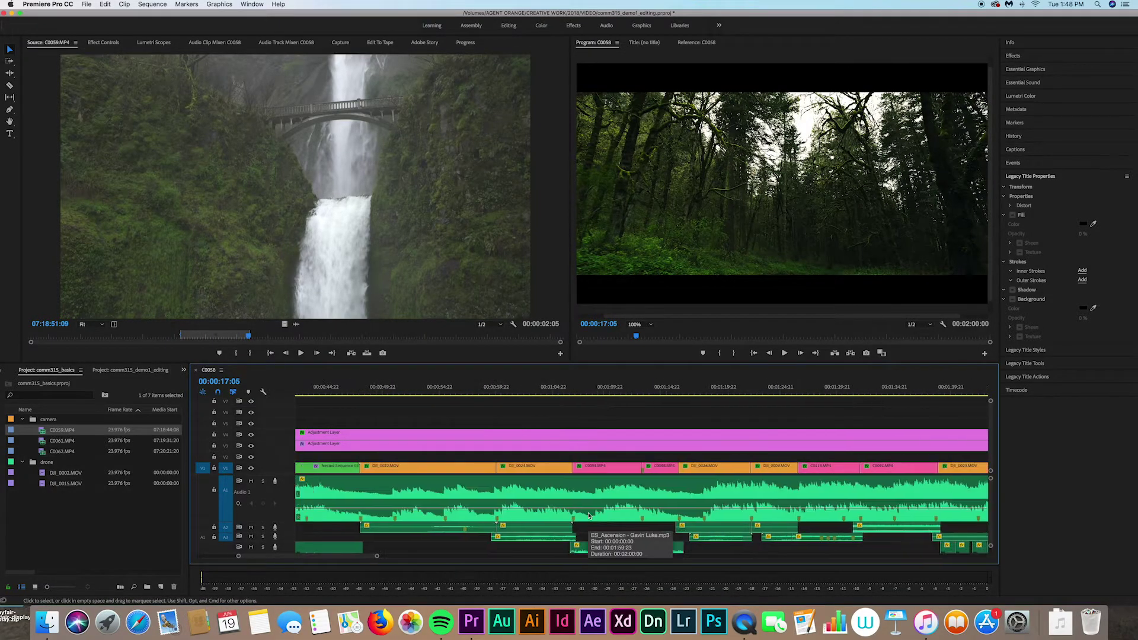
scroll(589, 516, "up", 3)
left_click(560, 393)
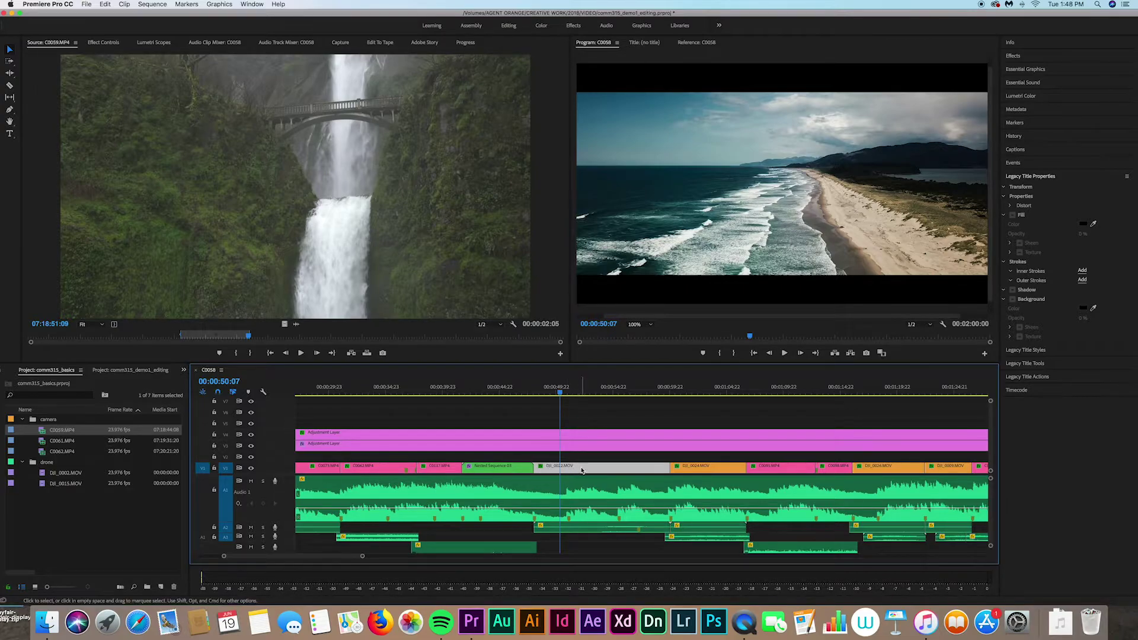
scroll(582, 470, "up", 2)
key("space")
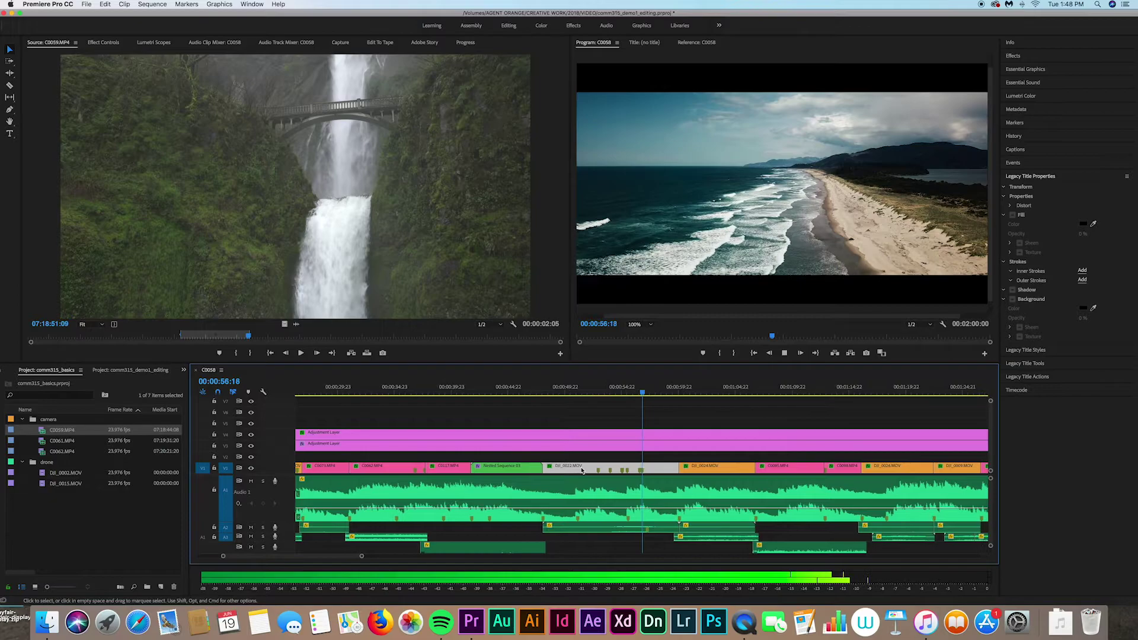
key("space")
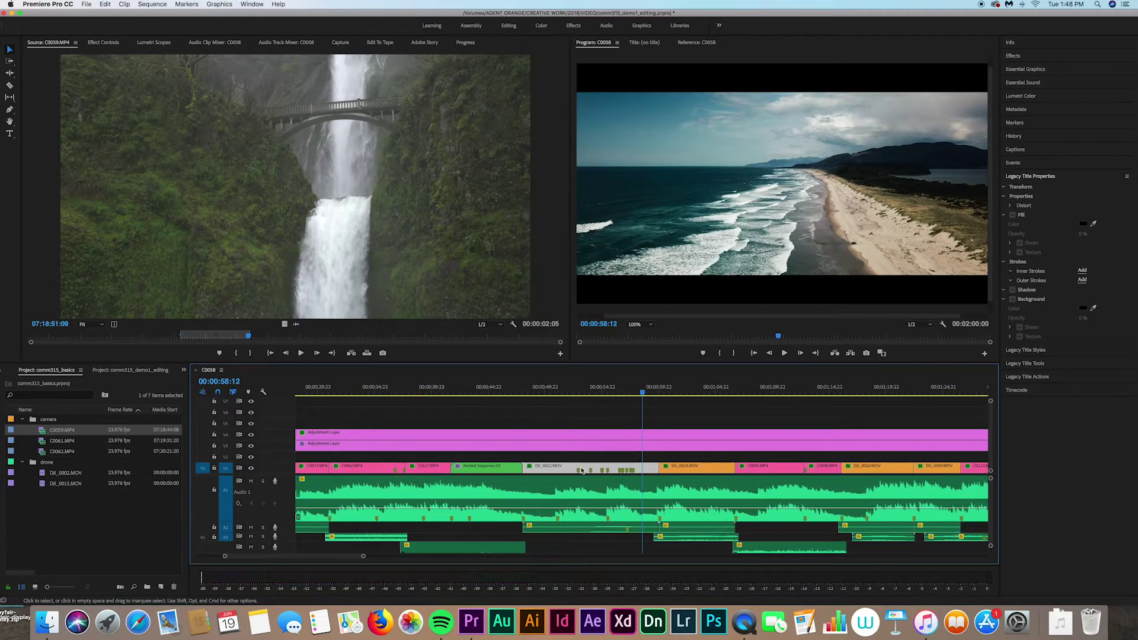
left_click(627, 492)
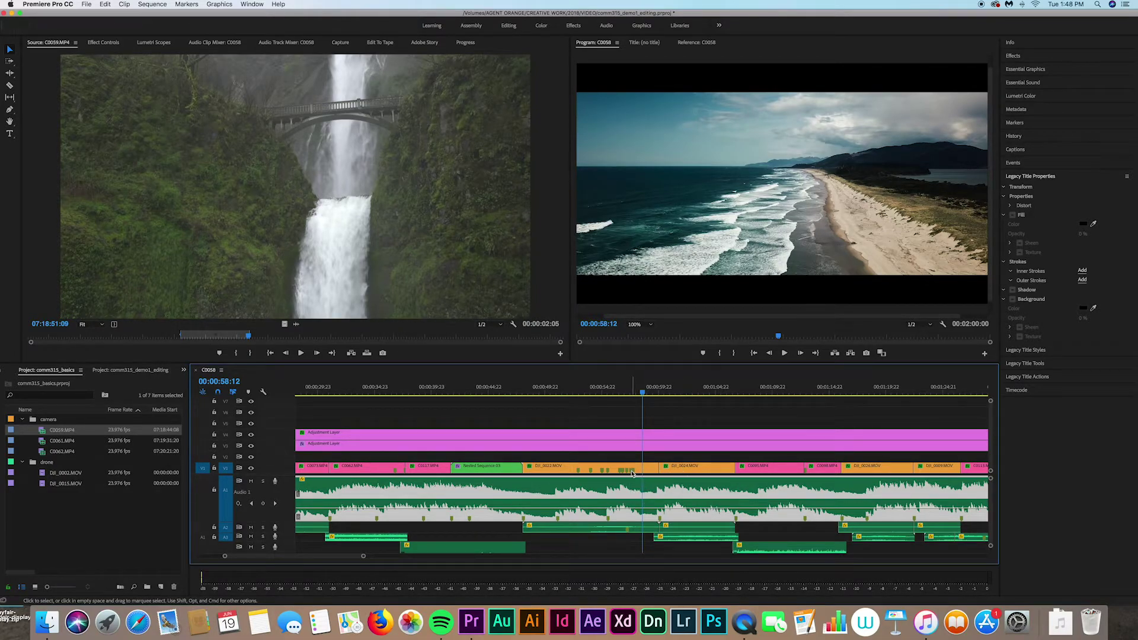
- Move the drone clip that follows the beach shot up to track V2, overlapping the beach clip's end, and scrub across the overlap
left_click_drag(695, 471, 694, 461)
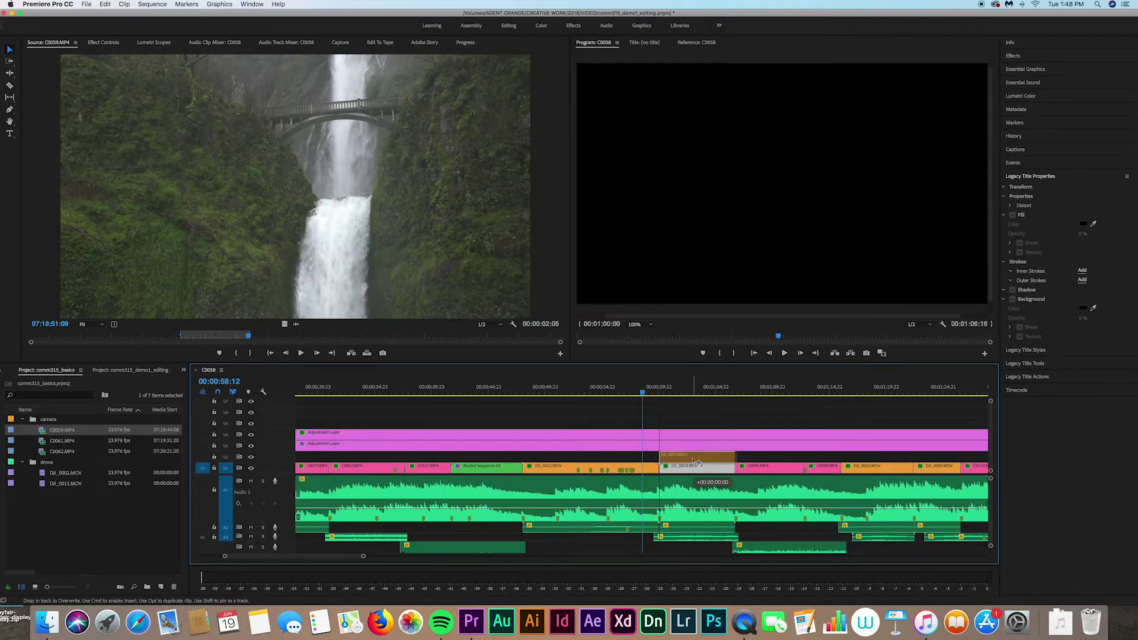
left_click_drag(693, 460, 671, 461)
left_click(623, 393)
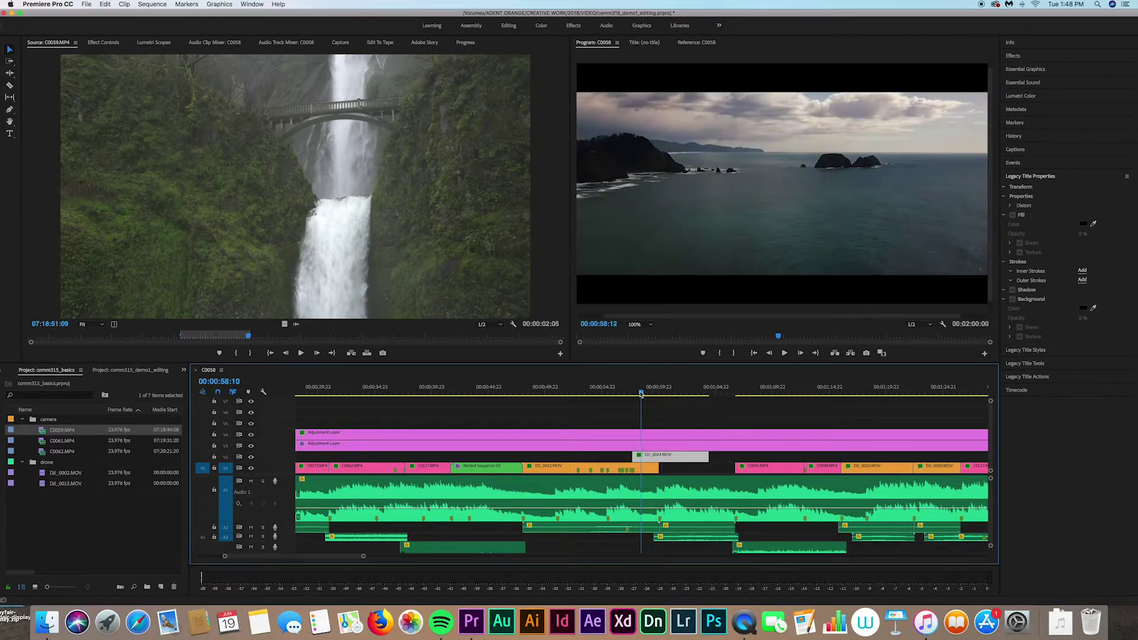
left_click_drag(622, 394, 635, 396)
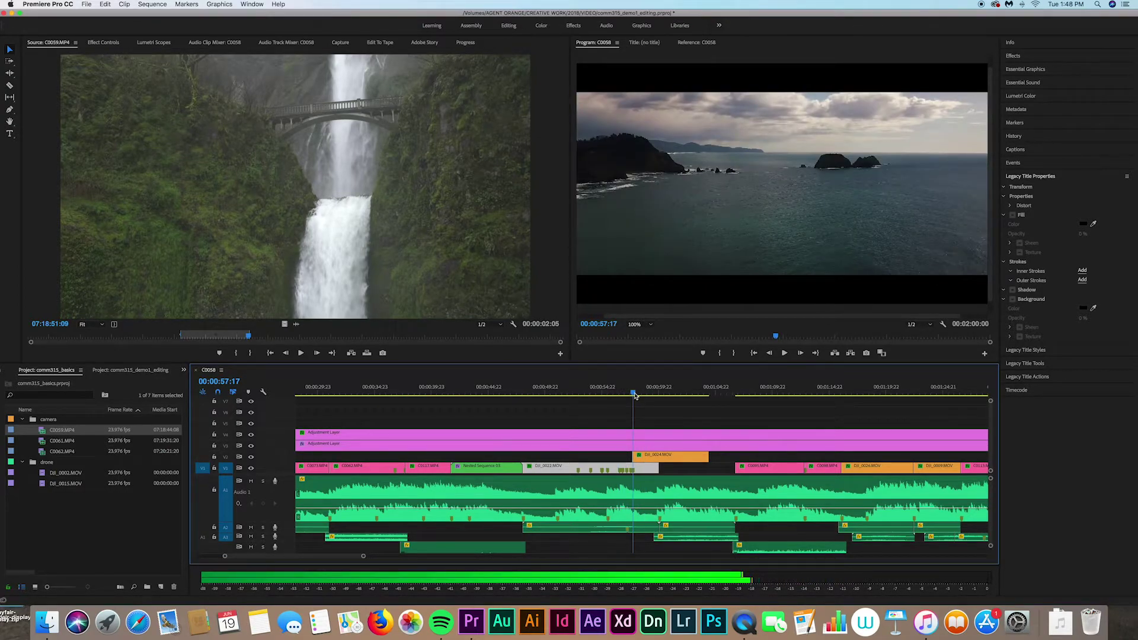
left_click_drag(635, 395, 624, 398)
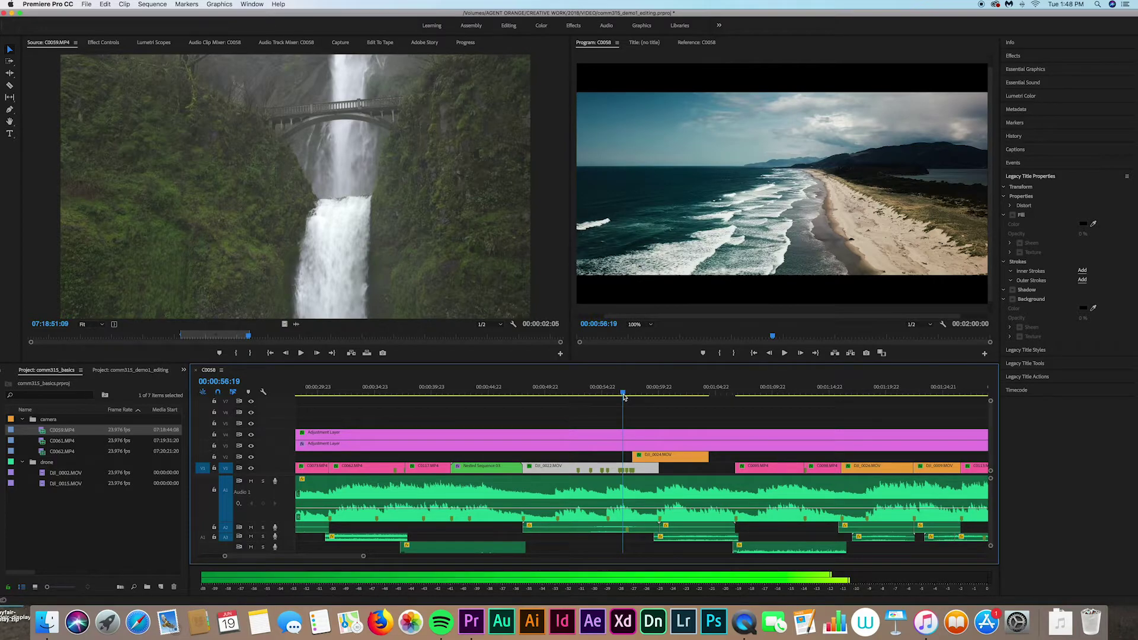
- Bring up the media export settings for the C0058 sequence and choose H.264 as the format
key("minus")
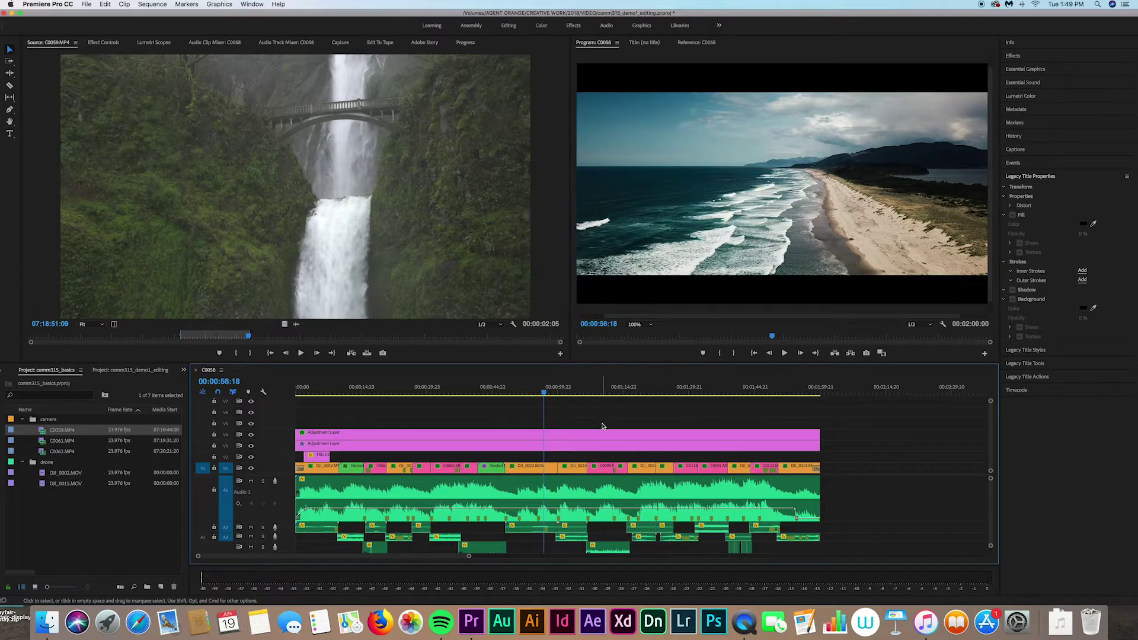
left_click(86, 5)
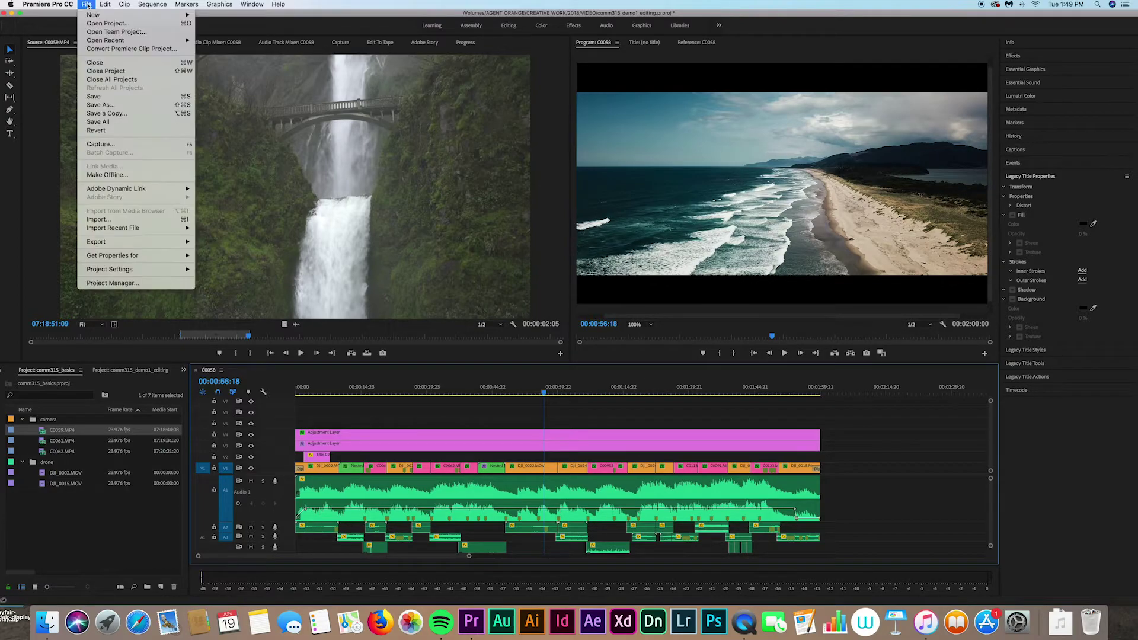
mouse_move(163, 244)
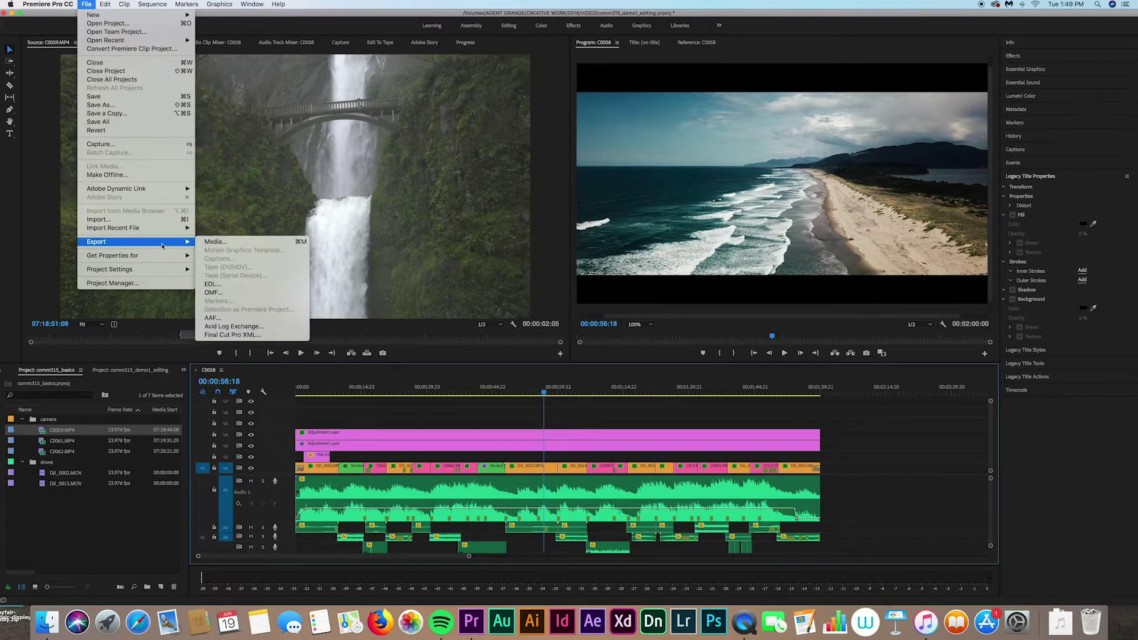
left_click(227, 243)
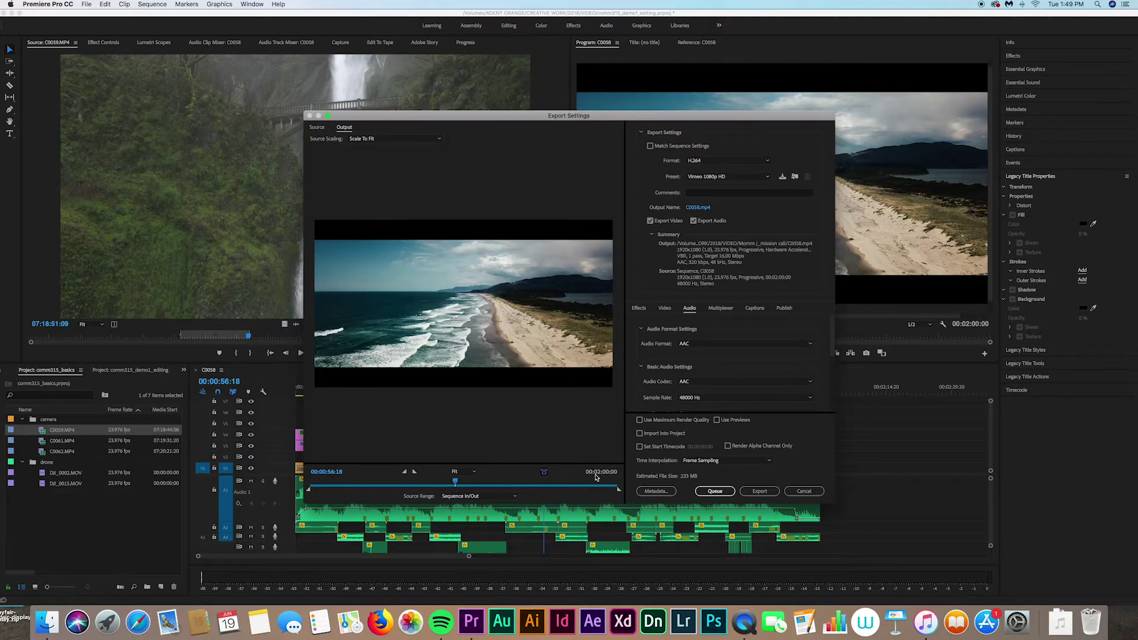
left_click(769, 162)
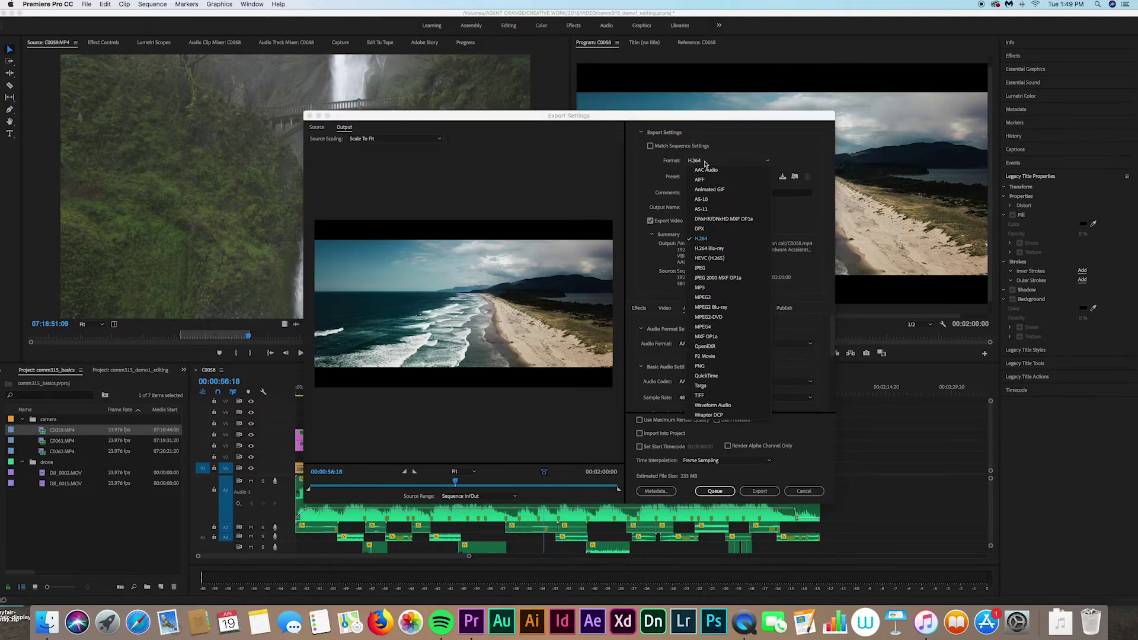
left_click(712, 243)
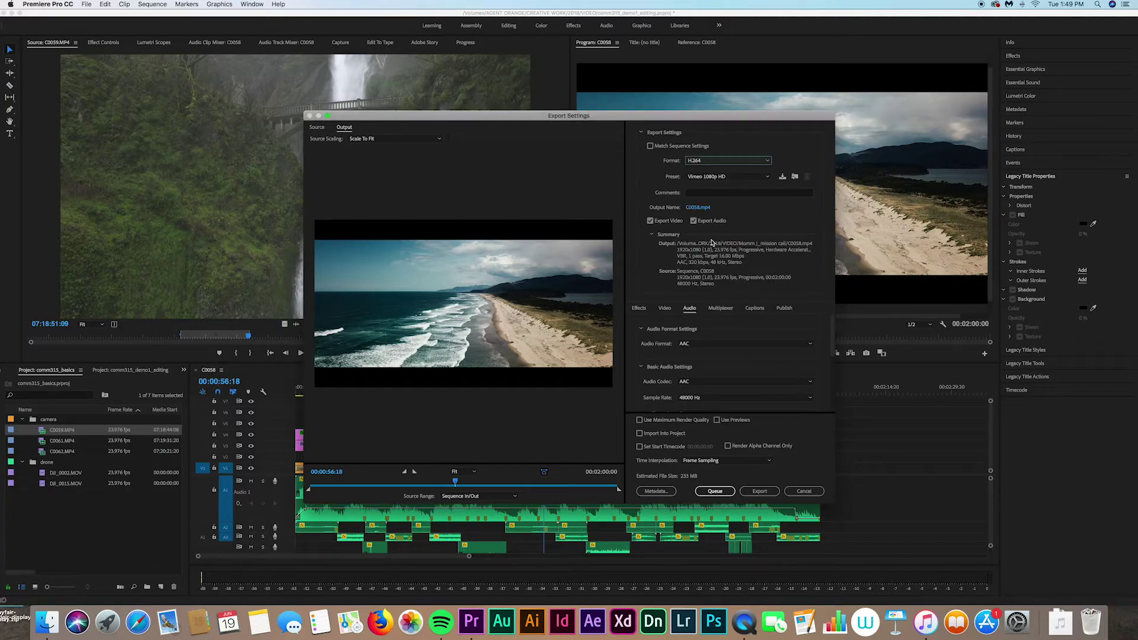
- Review the available H.264 presets and the audio and video export settings
left_click(769, 178)
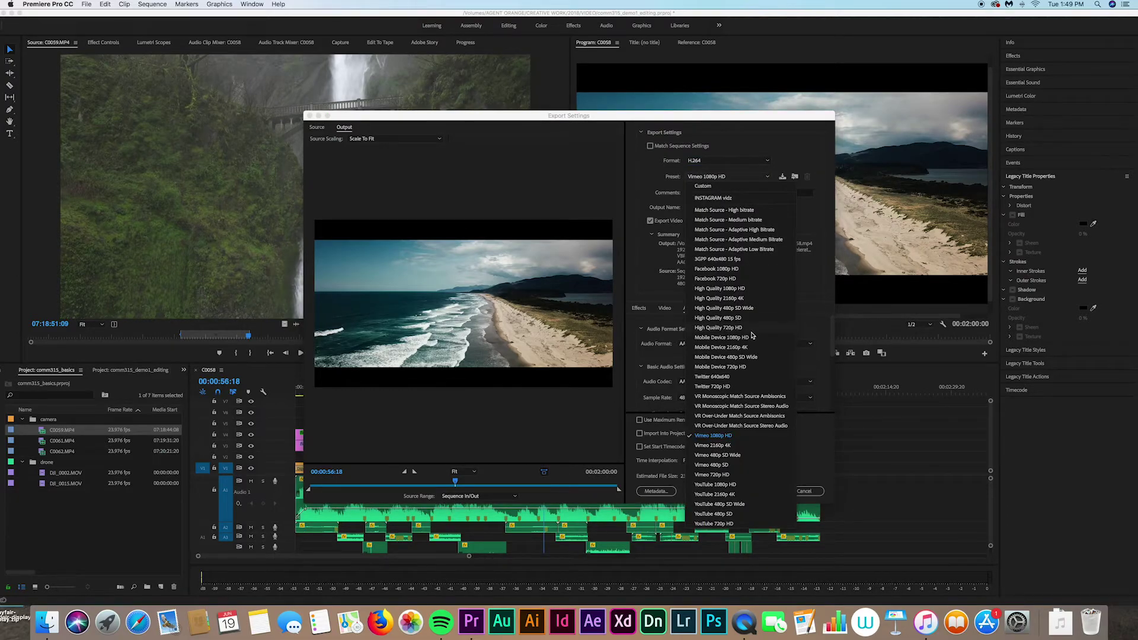
left_click(825, 217)
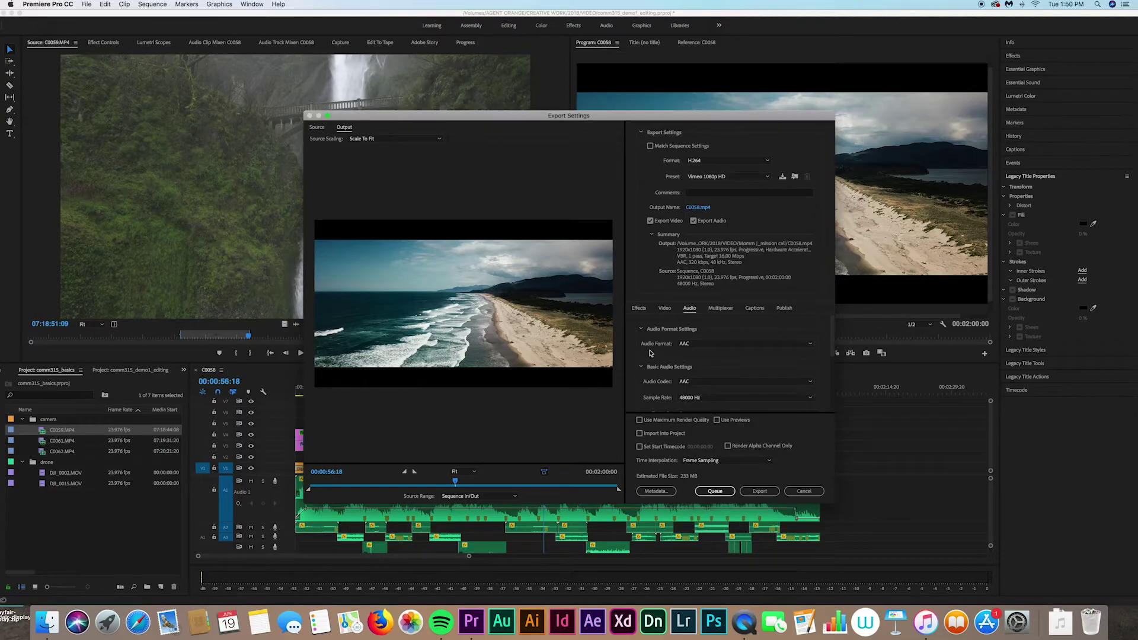
left_click_drag(835, 347, 823, 436)
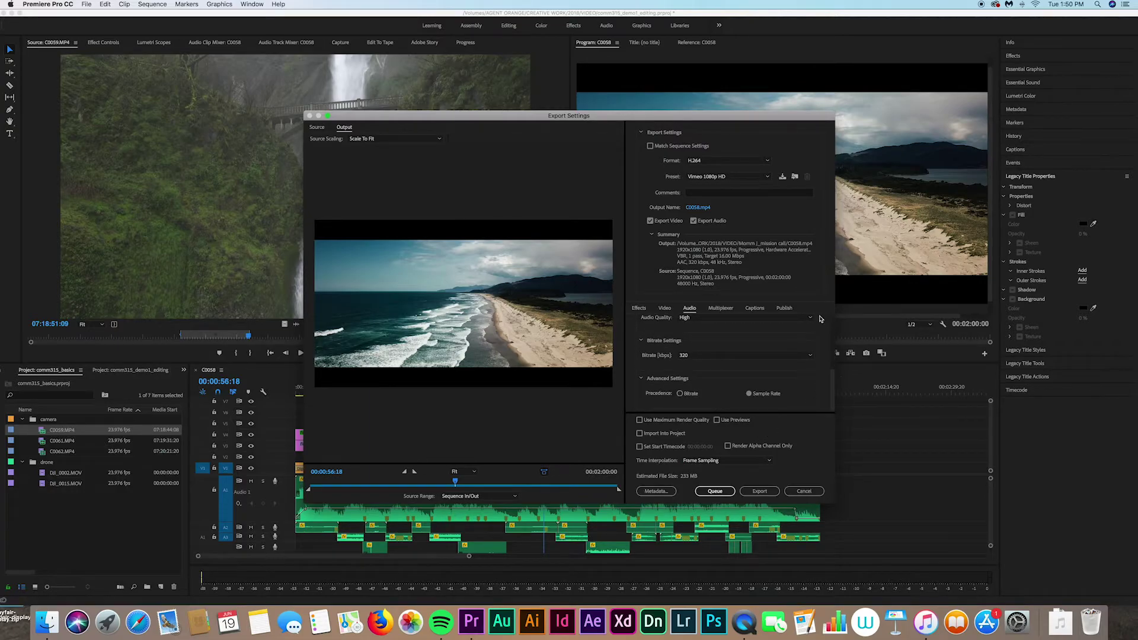
left_click(665, 309)
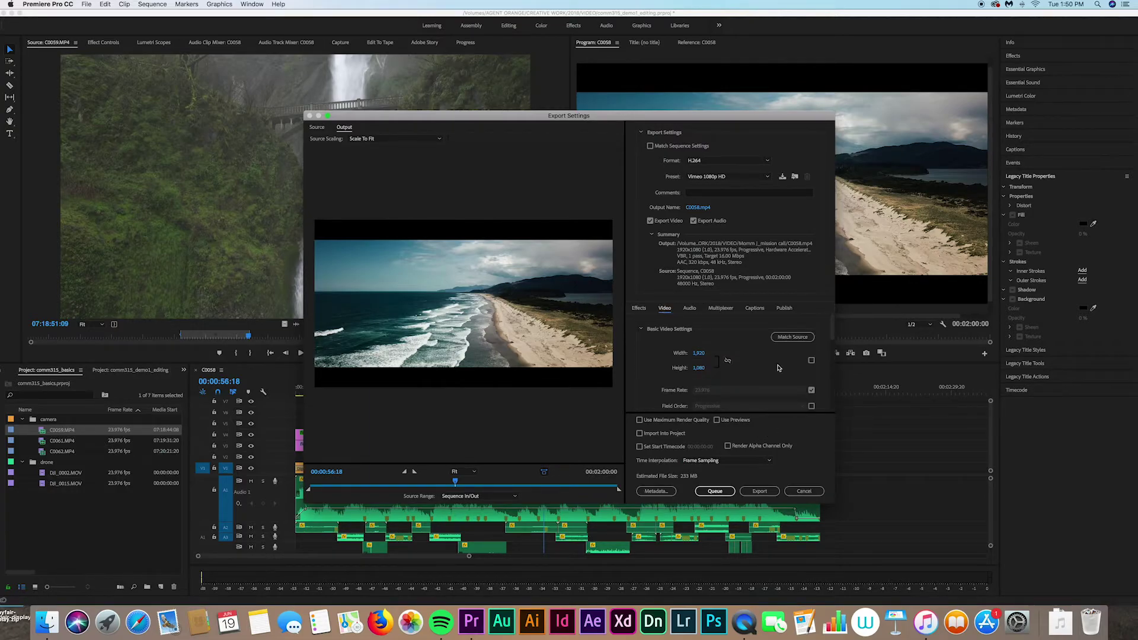
mouse_move(835, 336)
left_mouse_down()
mouse_move(832, 392)
mouse_move(835, 318)
left_mouse_up()
- Apply the YouTube 1080p HD preset and review its video settings down to the target bitrate
left_click(768, 177)
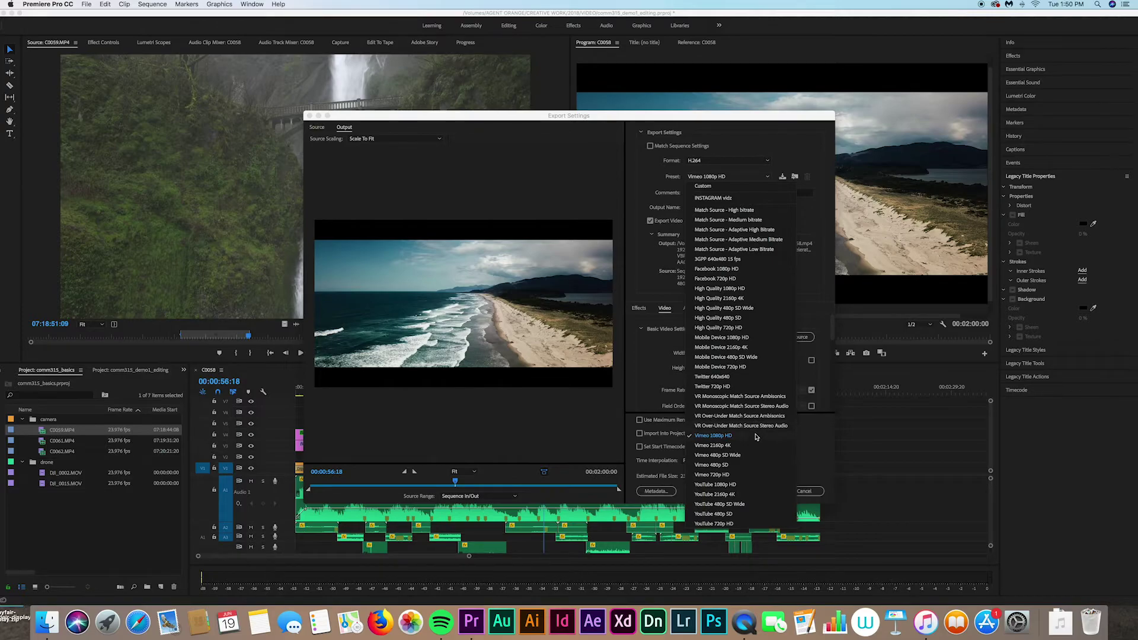
left_click(721, 485)
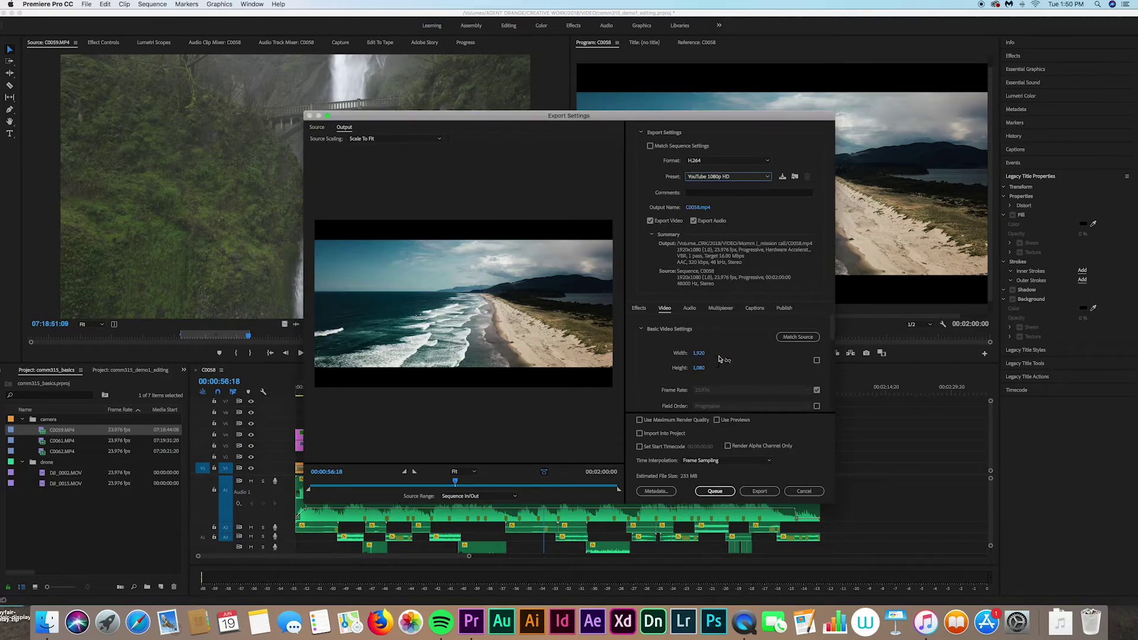
left_click_drag(831, 332, 834, 399)
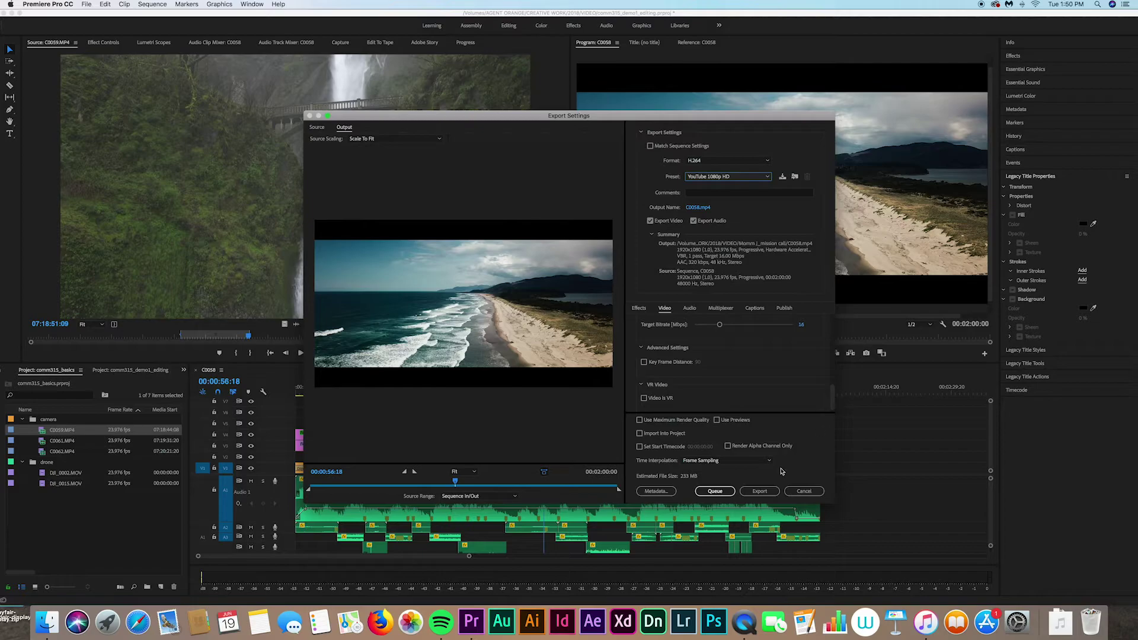
- Save the export's output name as C0058 in the MP4 video file format
left_click(698, 208)
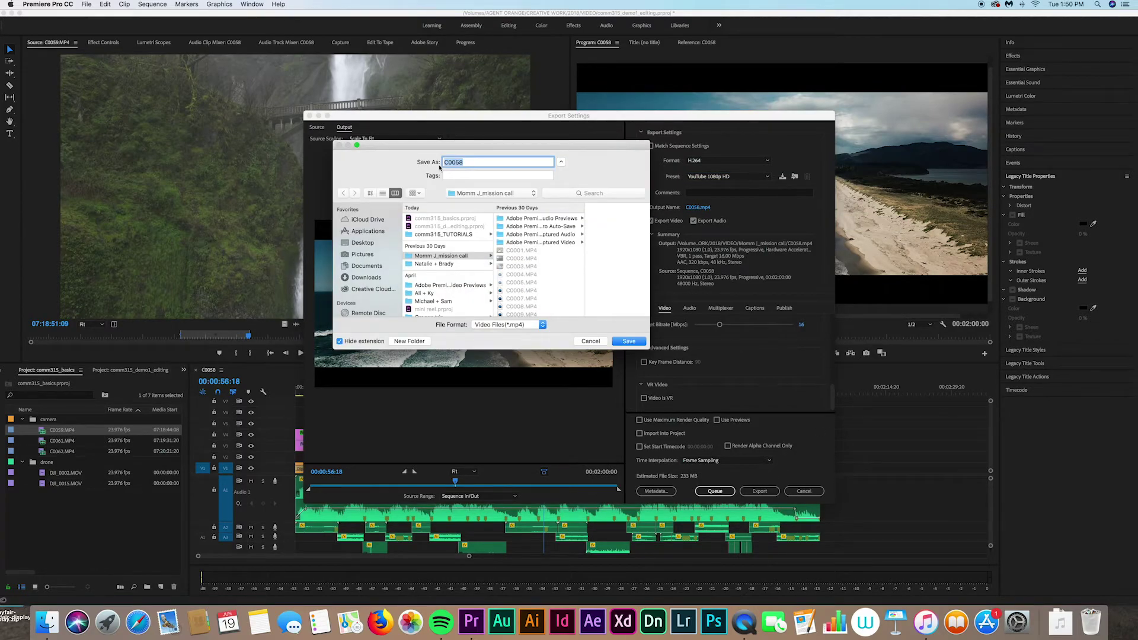
left_click(629, 342)
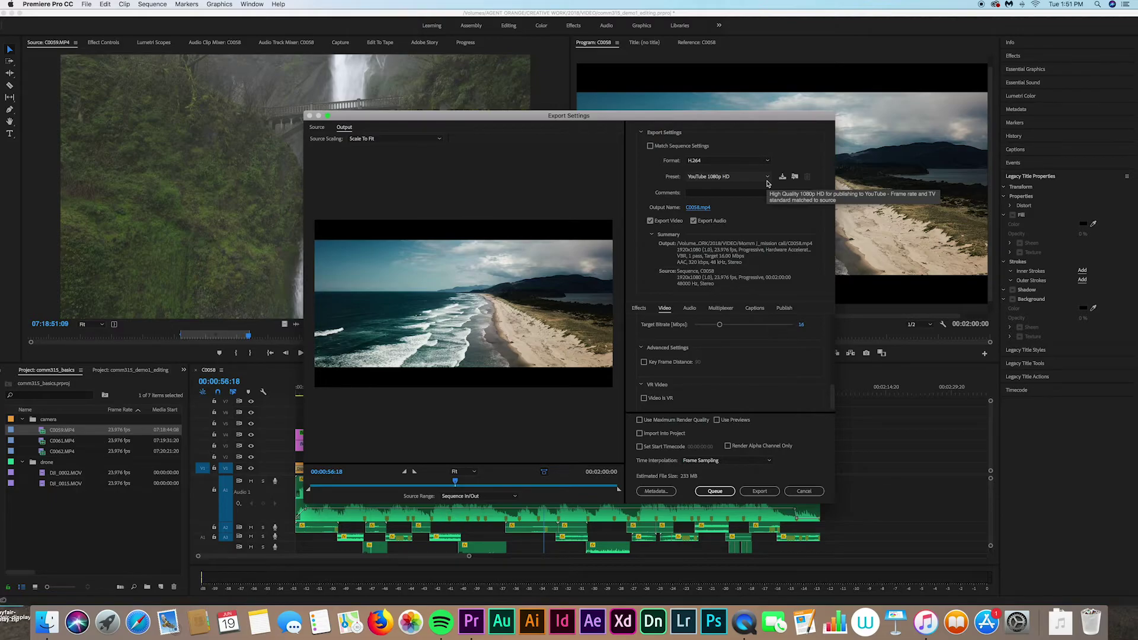
left_click_drag(832, 401, 828, 315)
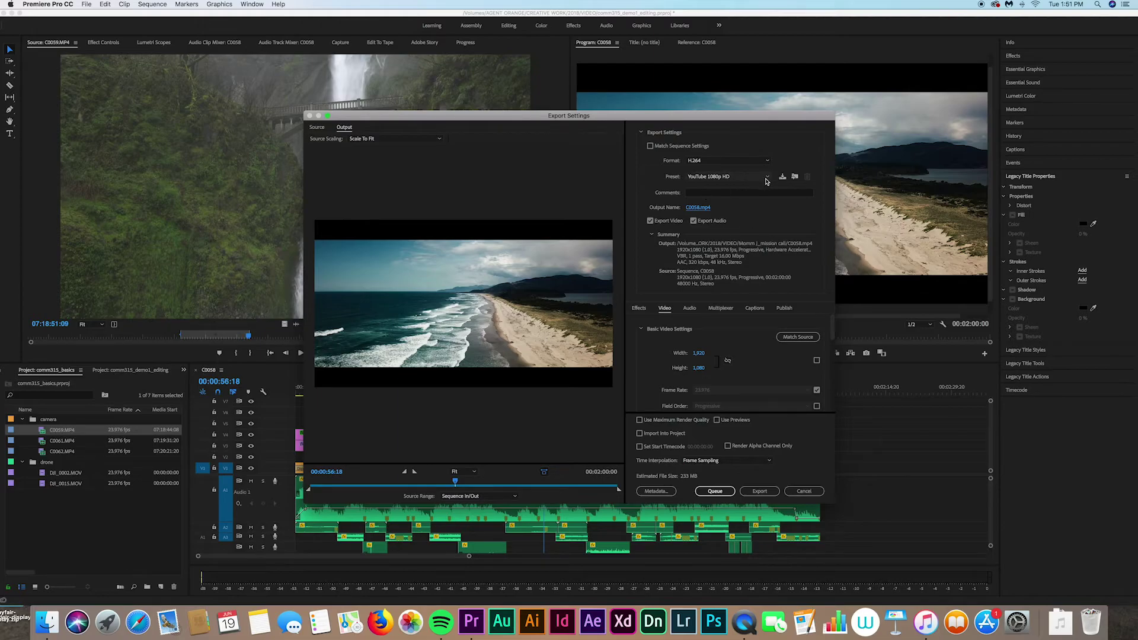
- Switch the export preset to Match Source - High bitrate and look over its basic video settings
left_click(766, 178)
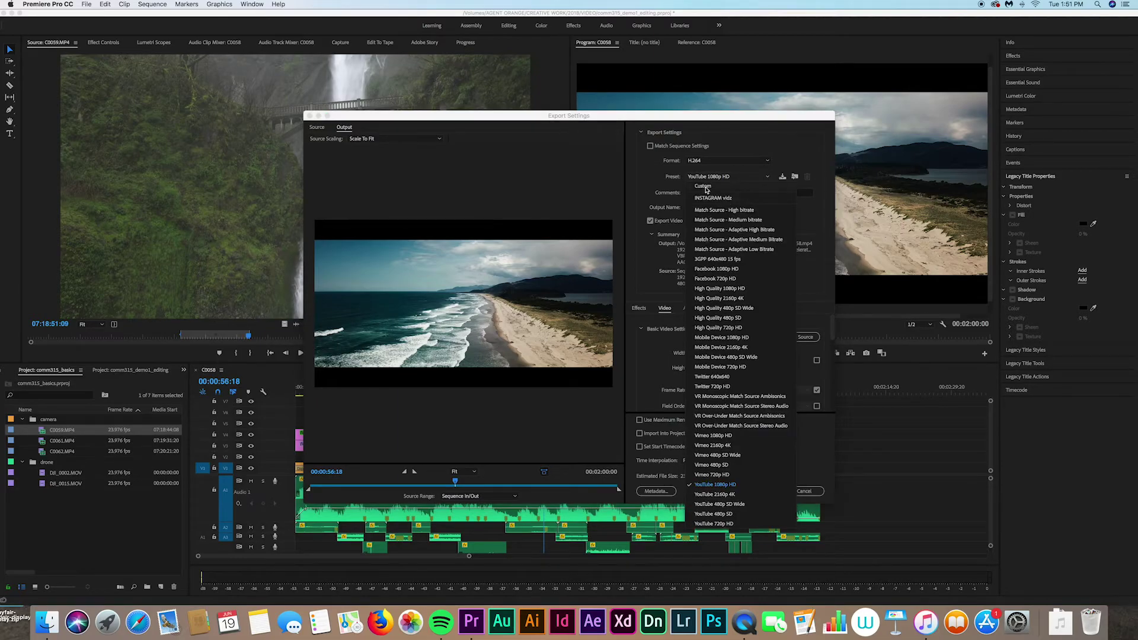
left_click(727, 211)
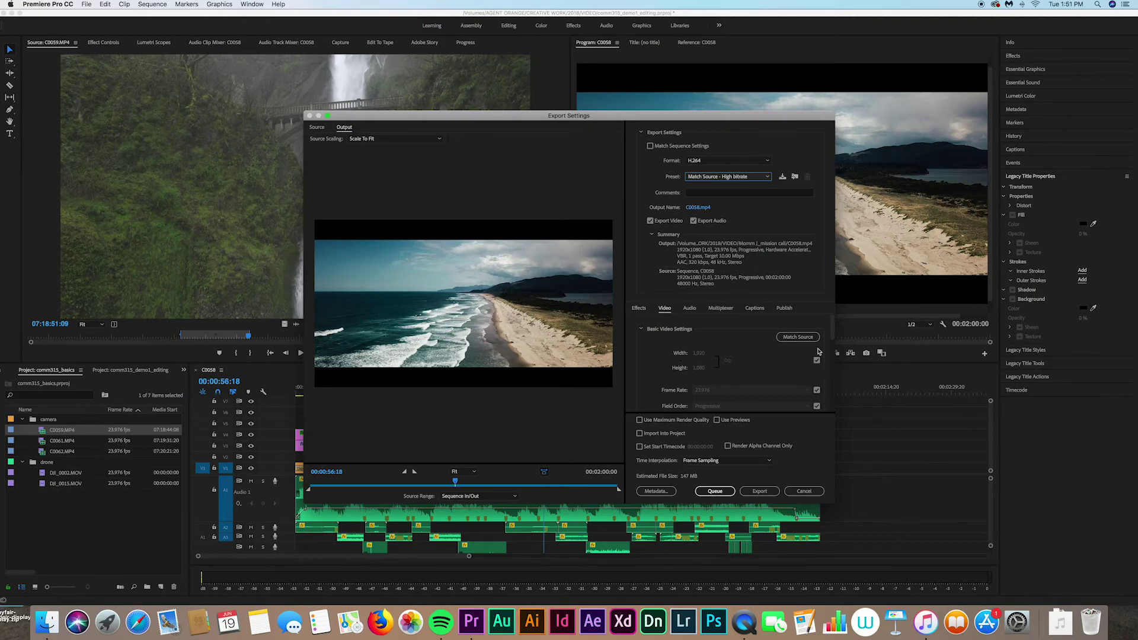
mouse_move(833, 338)
left_mouse_down()
mouse_move(831, 402)
mouse_move(833, 324)
left_mouse_up()
- Apply the custom INSTAGRAM vidz preset to the export
left_click(768, 176)
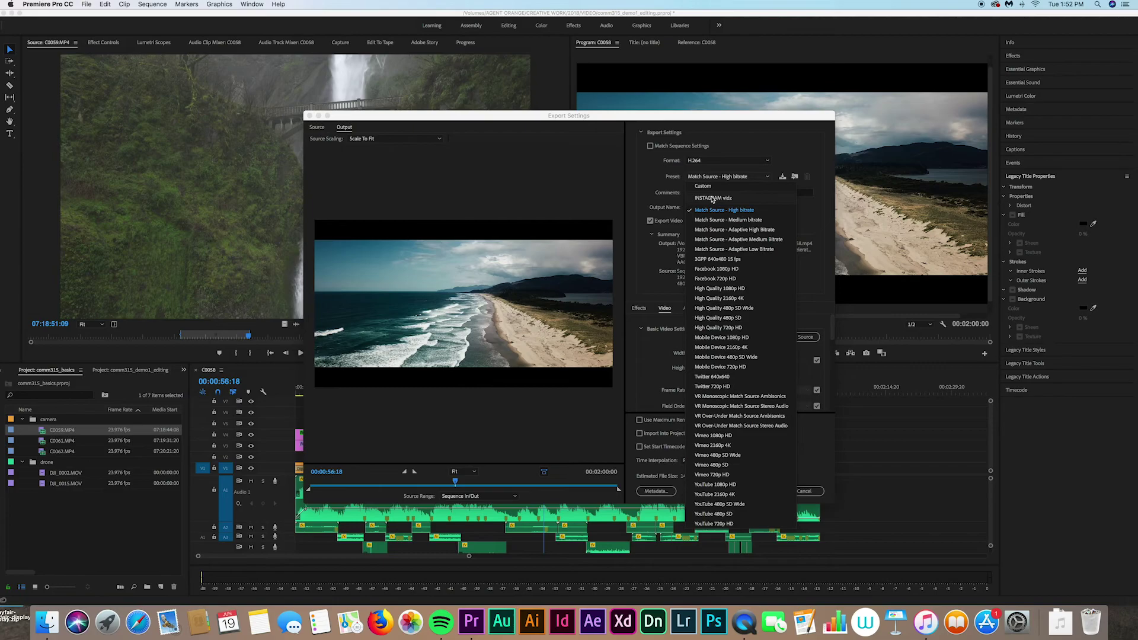
left_click(713, 198)
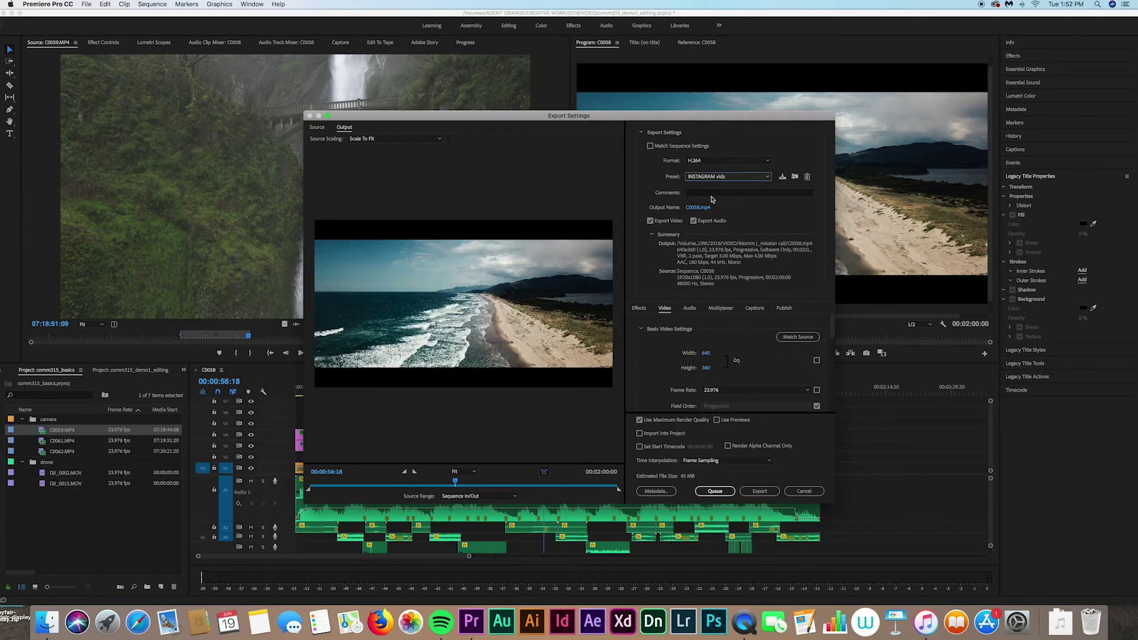
left_click(768, 178)
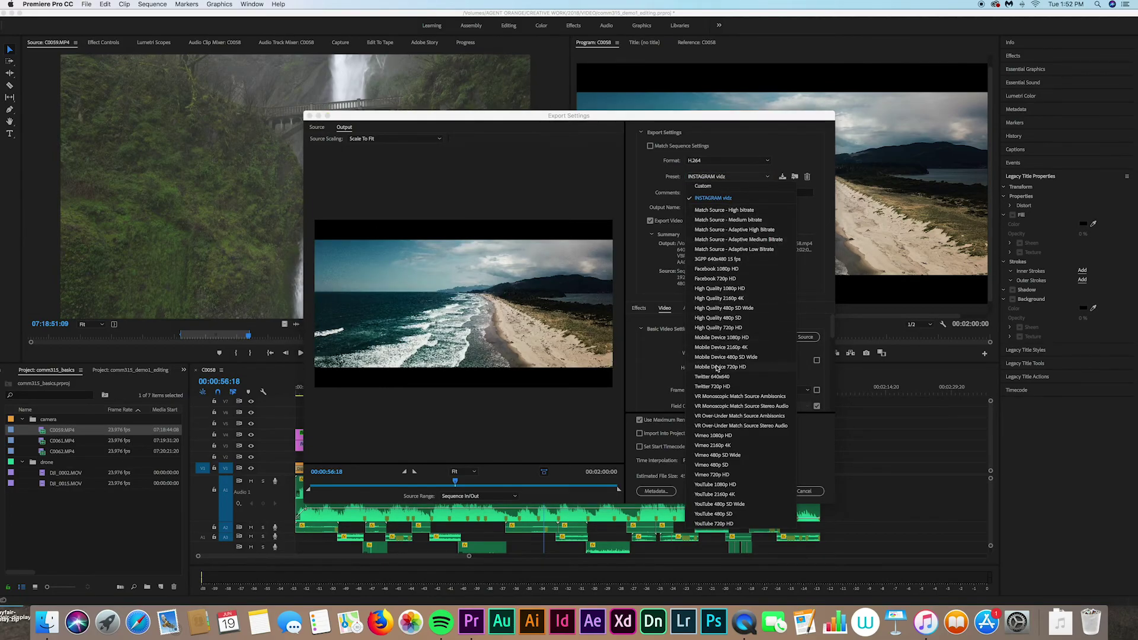
left_click(715, 200)
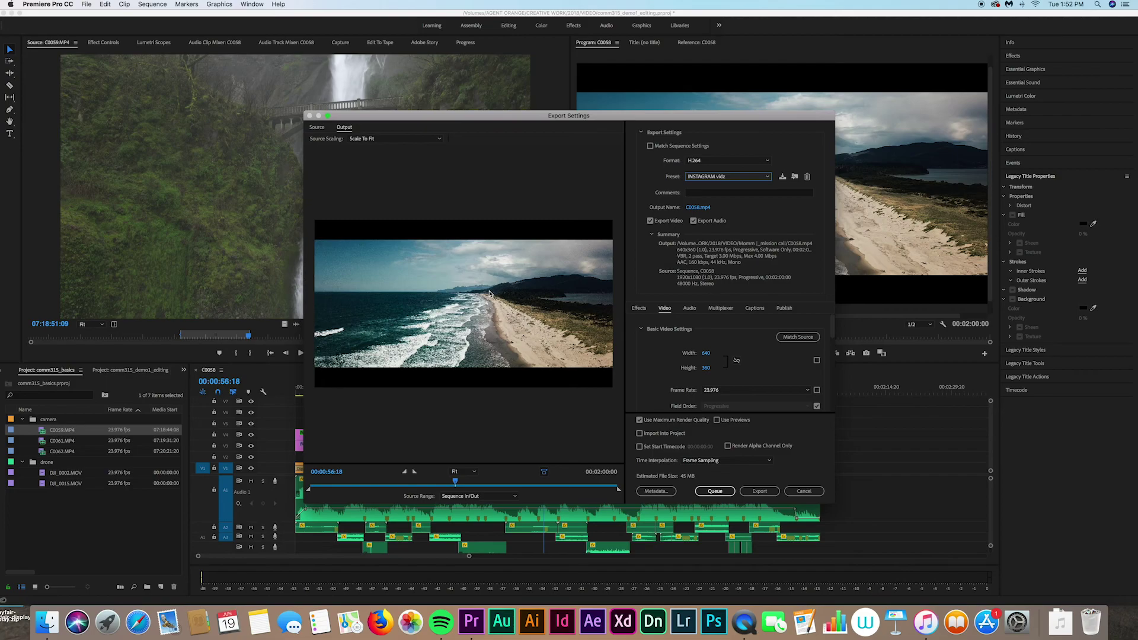
left_click(754, 490)
- Set the export preset back to Match Source - High bitrate
left_click(764, 179)
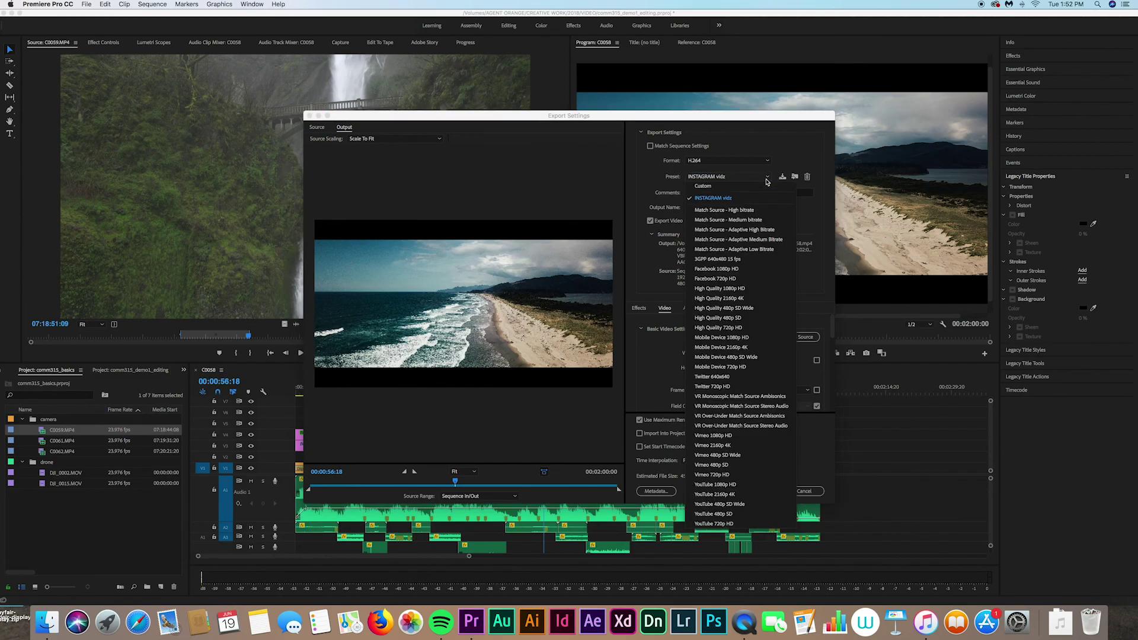
left_click(724, 211)
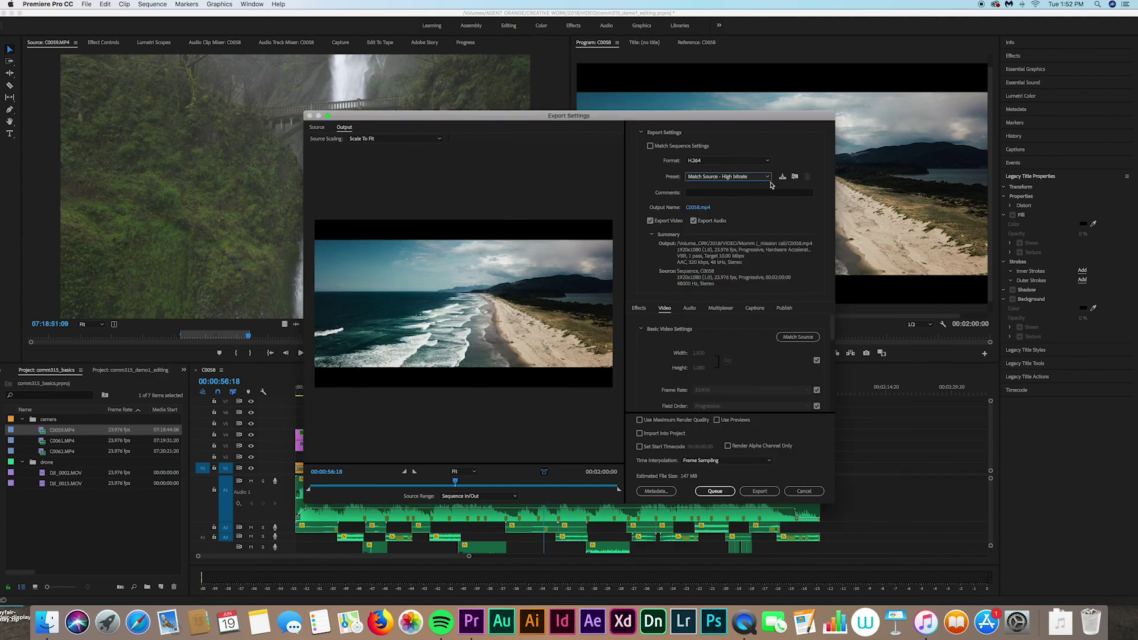
left_click(768, 180)
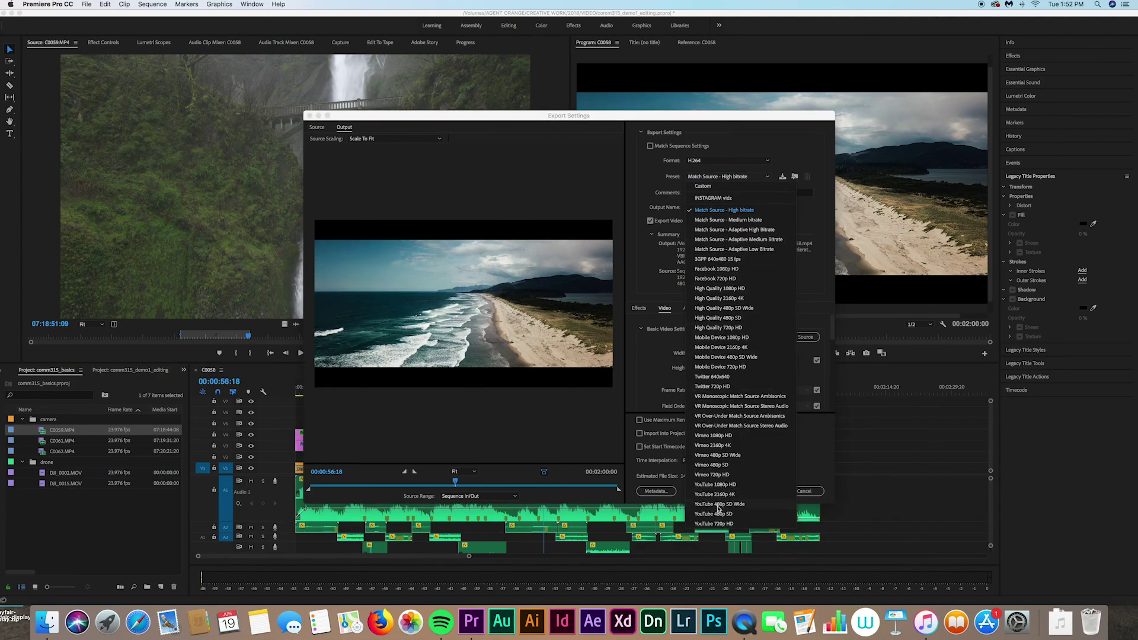
left_click(639, 274)
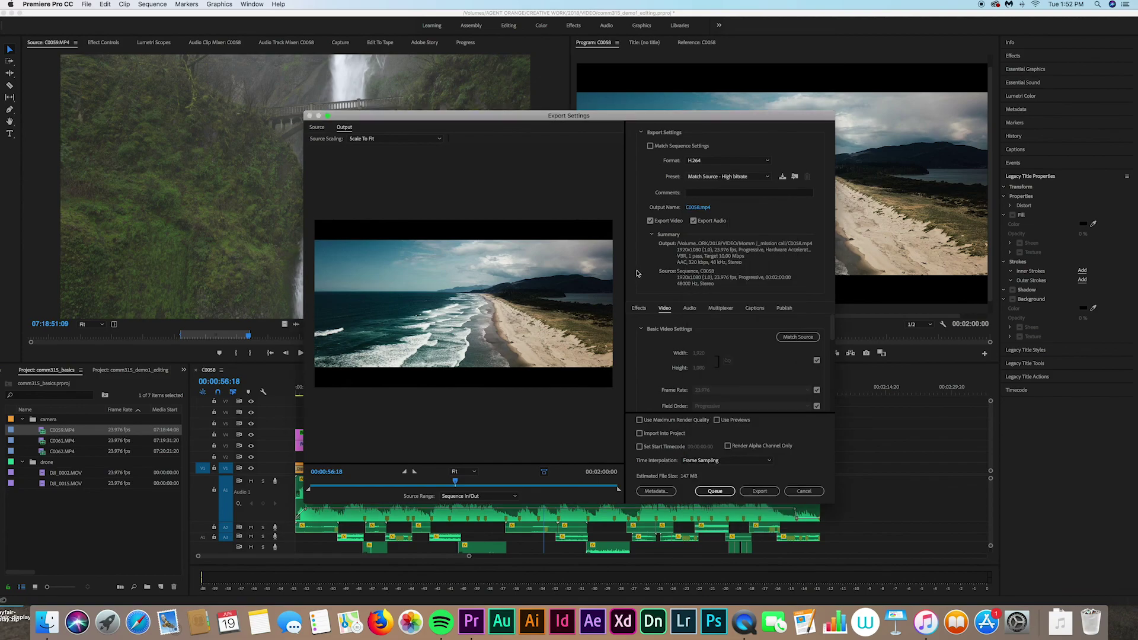